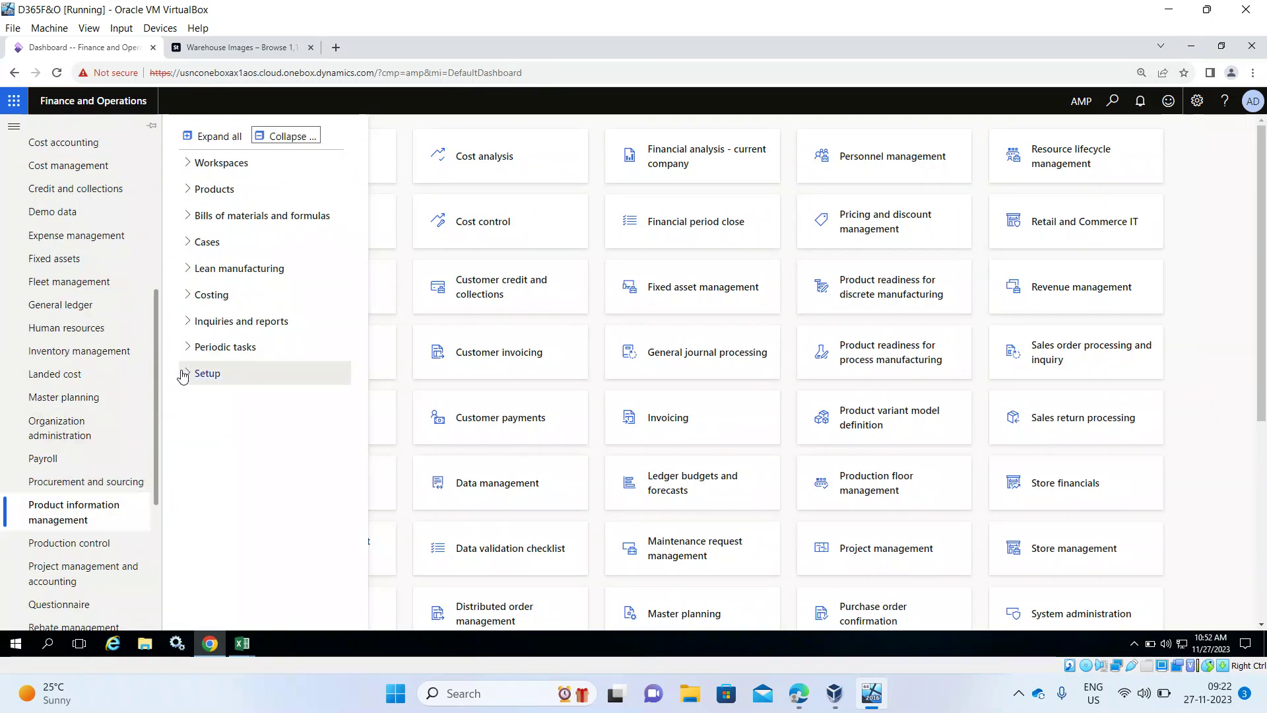
- Go through Product information management > Setup > Dimension and variant groups to Storage dimension groups
click(184, 372)
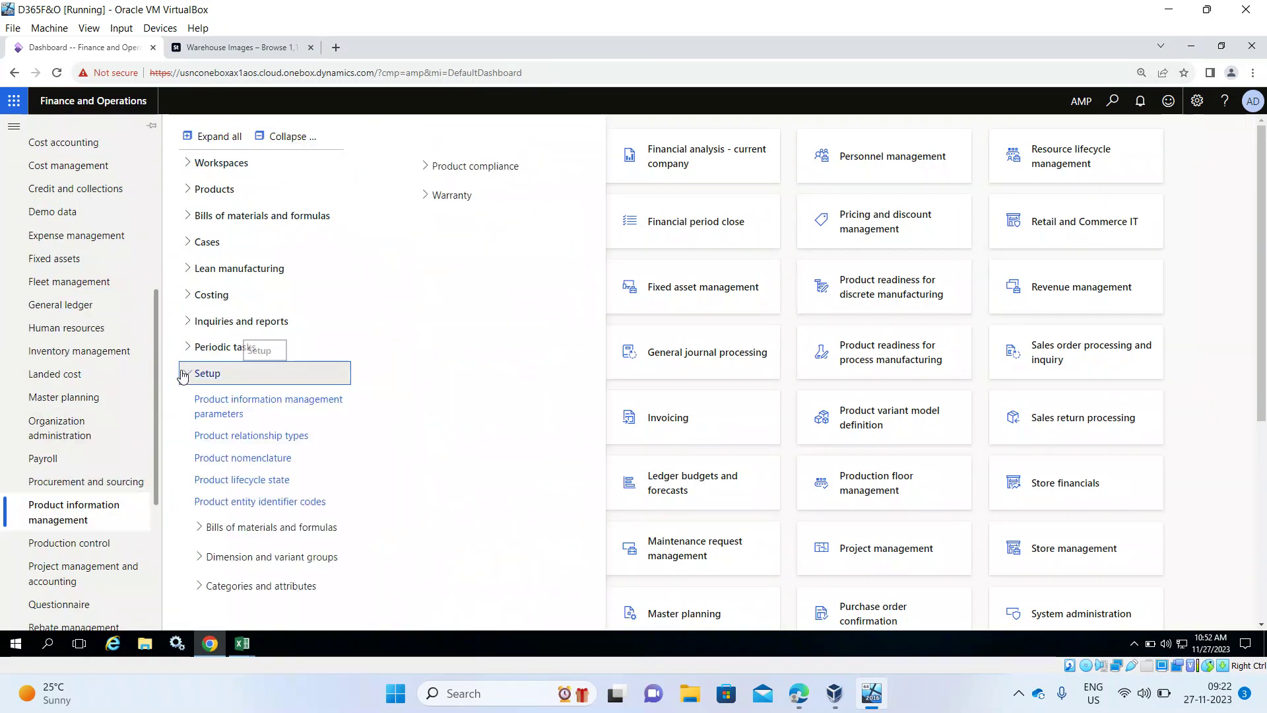
click(201, 557)
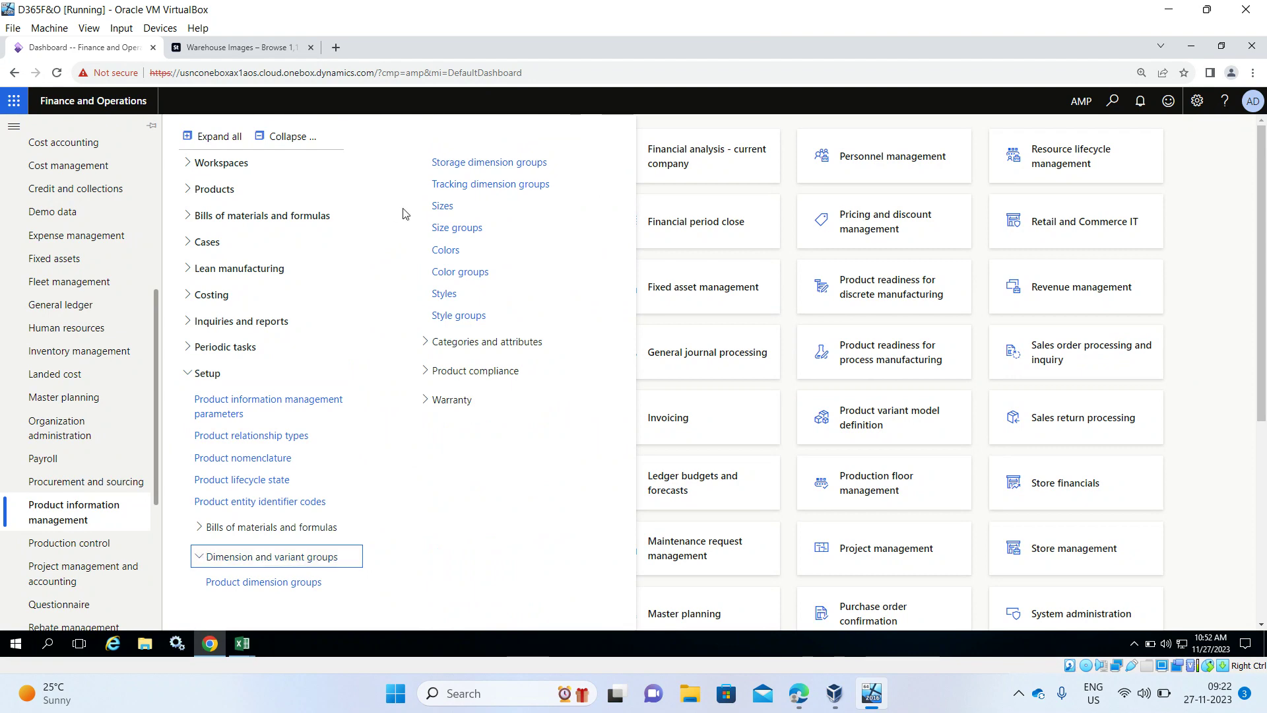
click(477, 163)
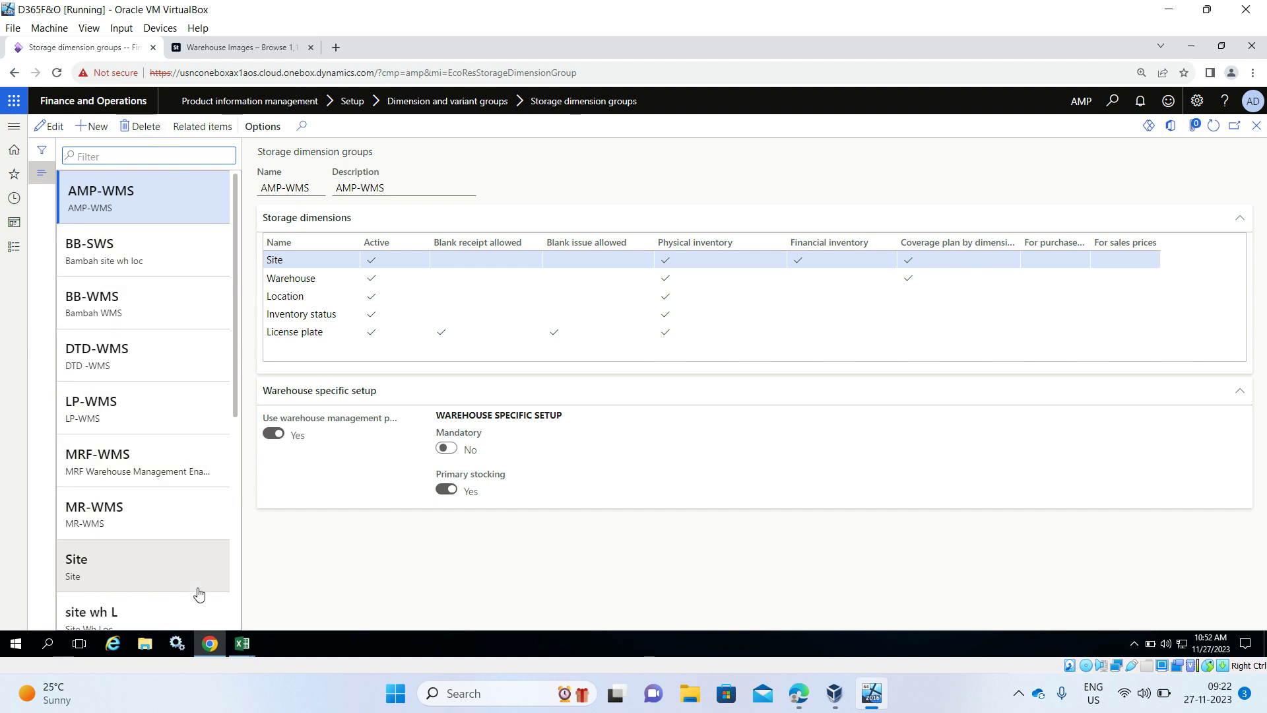
- Create a new storage dimension group named SWL-2
click(95, 128)
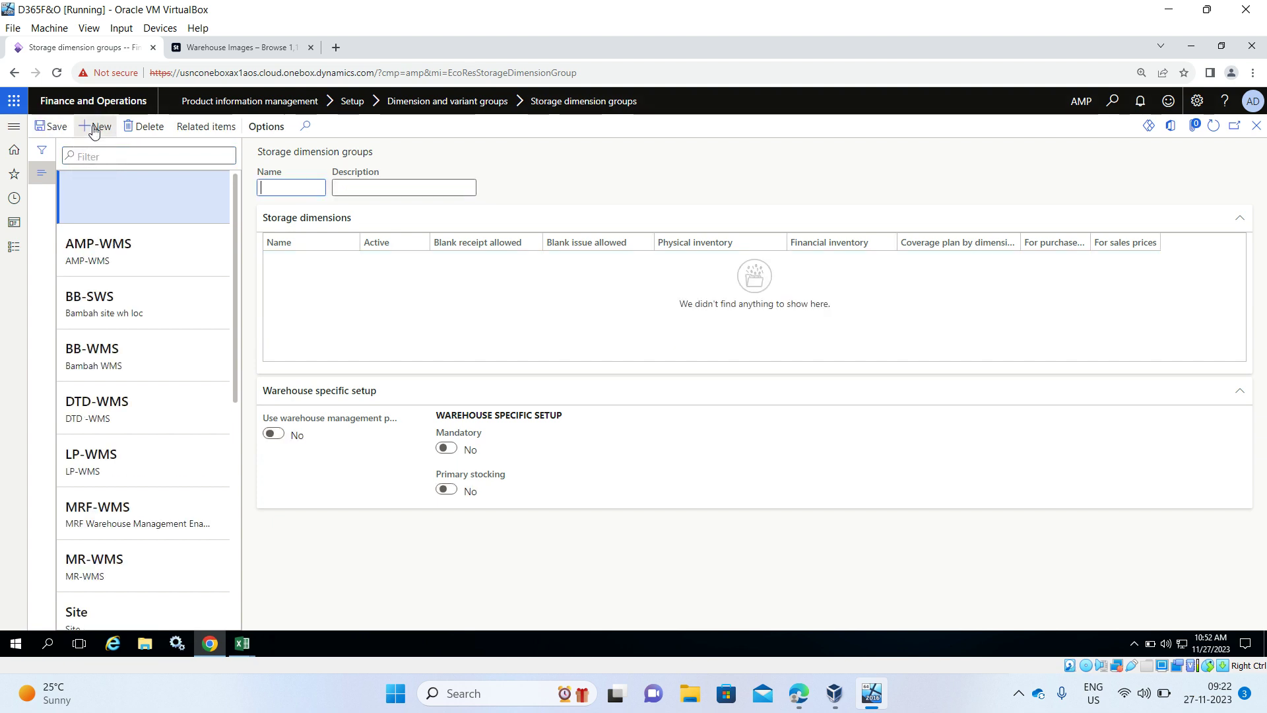
key(Caps_Lock)
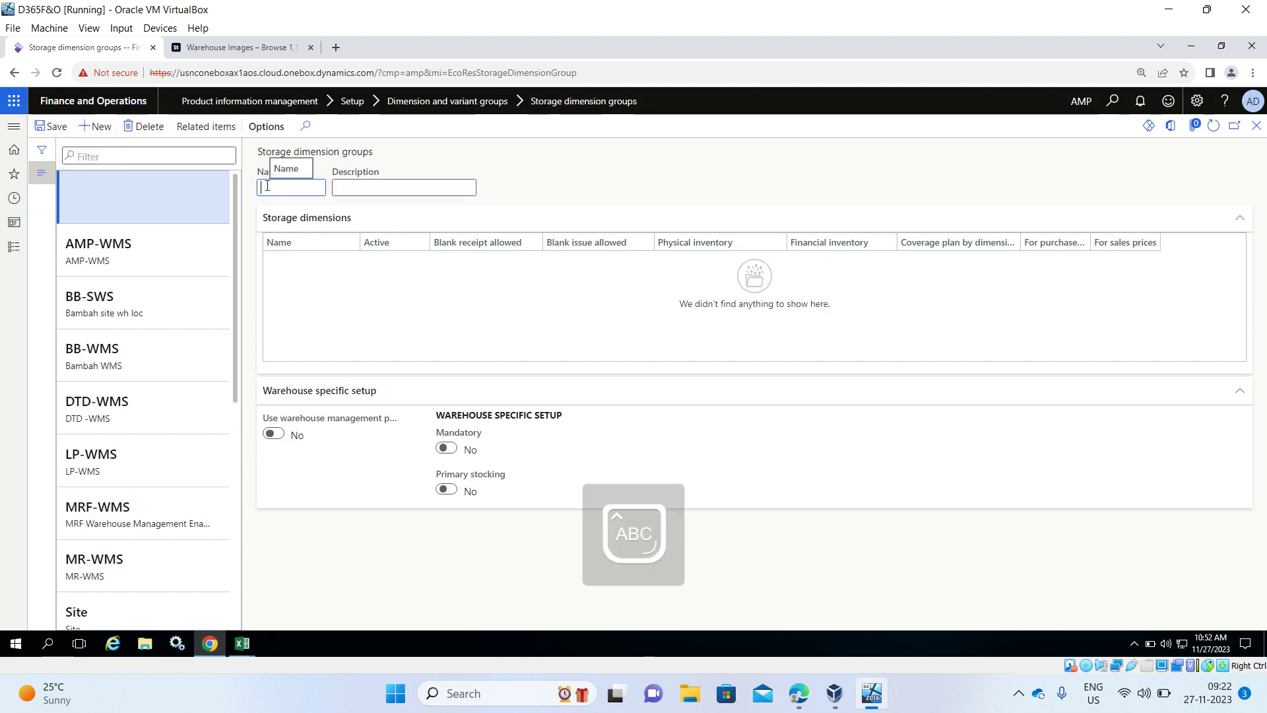
text(SWL-)
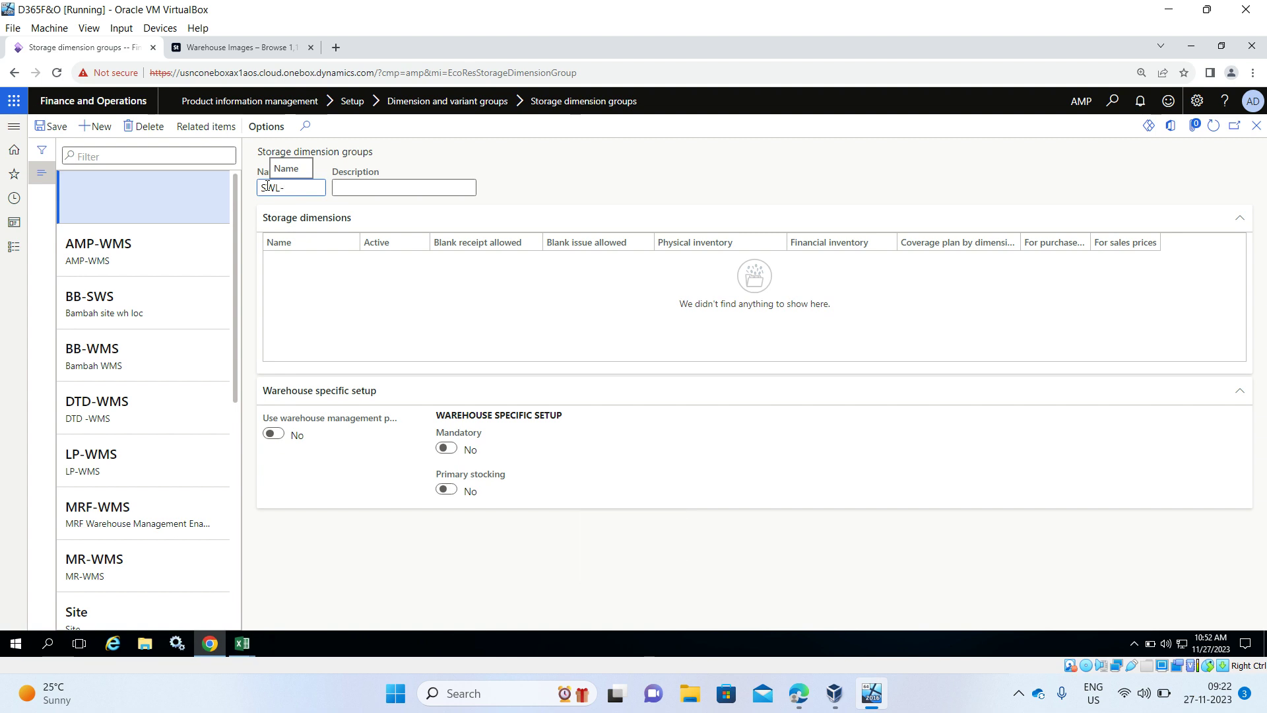
text(2)
- Enter the description 'Site, Warehouse, Location--2' for the SWL-2 group
key(Tab)
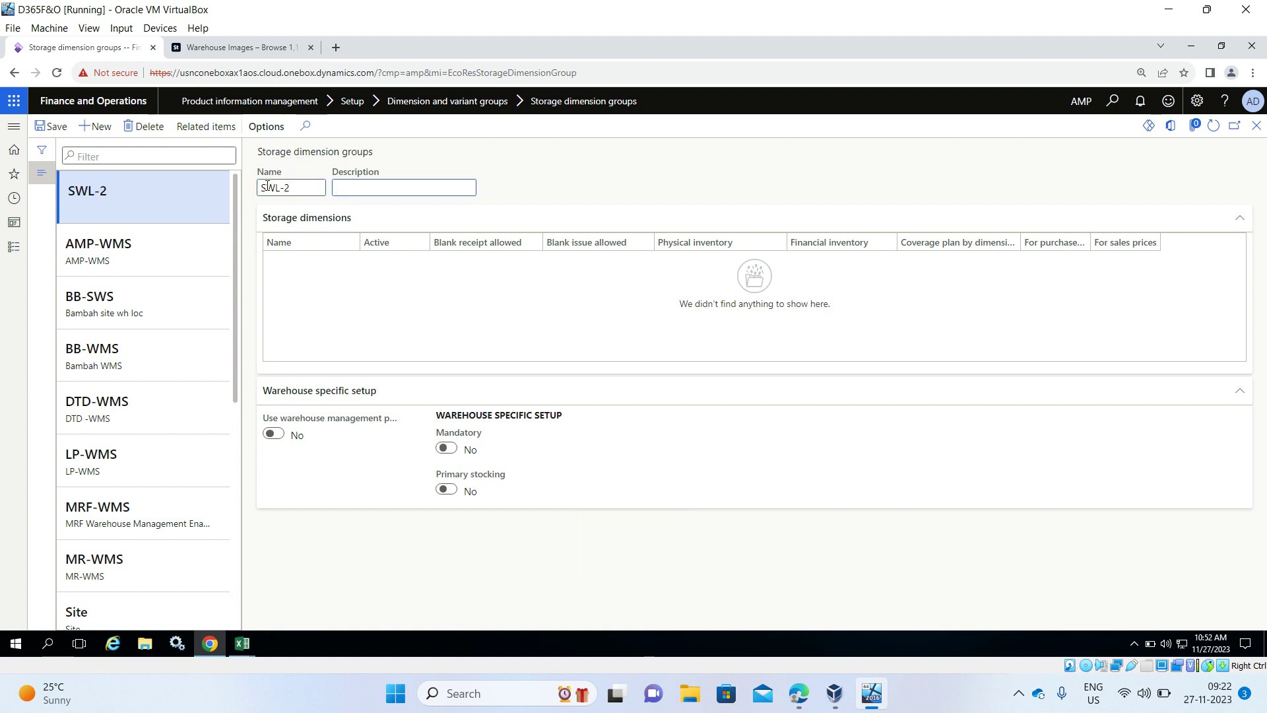
key(Caps_Lock)
text(Site,)
key(Caps_Lock)
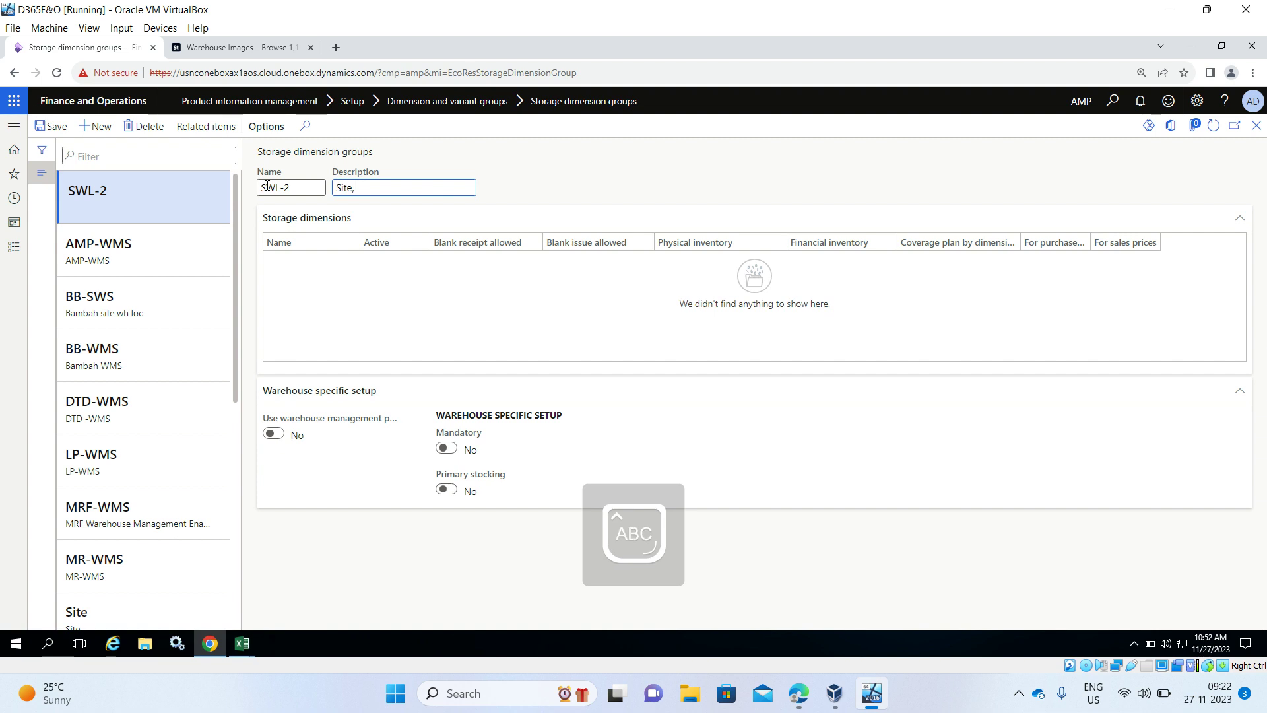
text(W)
key(Caps_Lock)
text(ar)
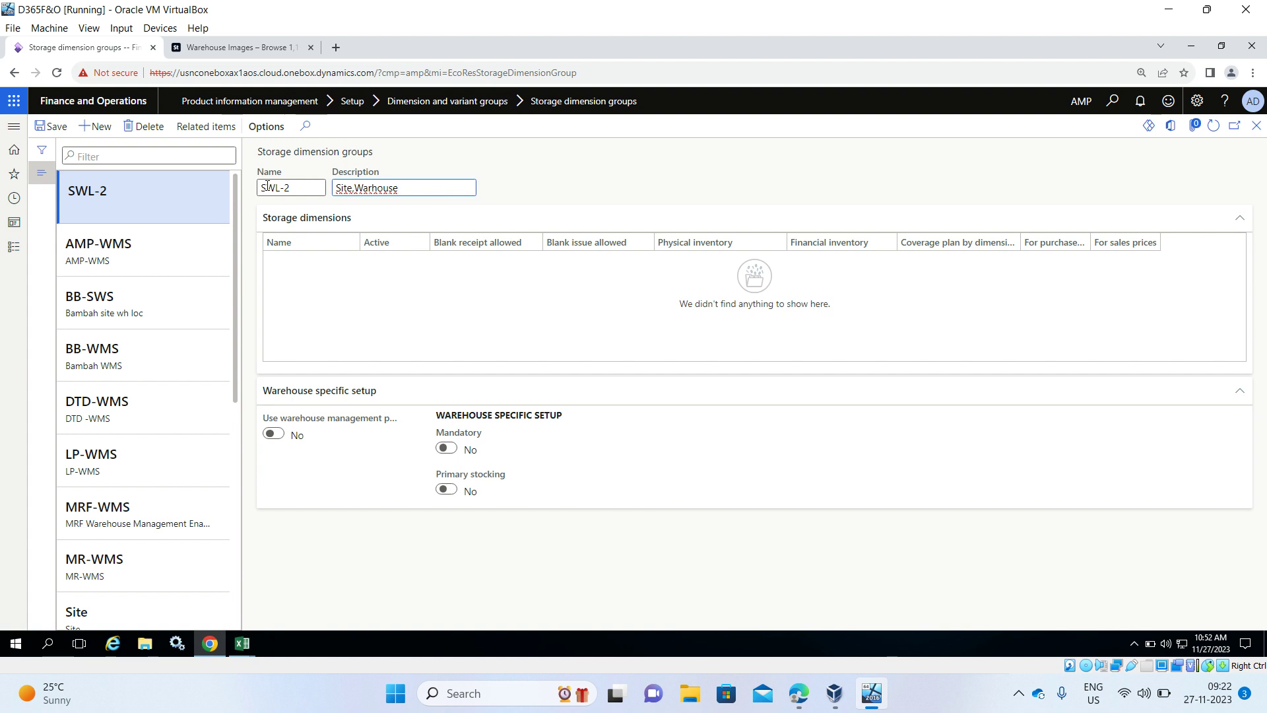
text(e)
key(Caps_Lock)
text(L)
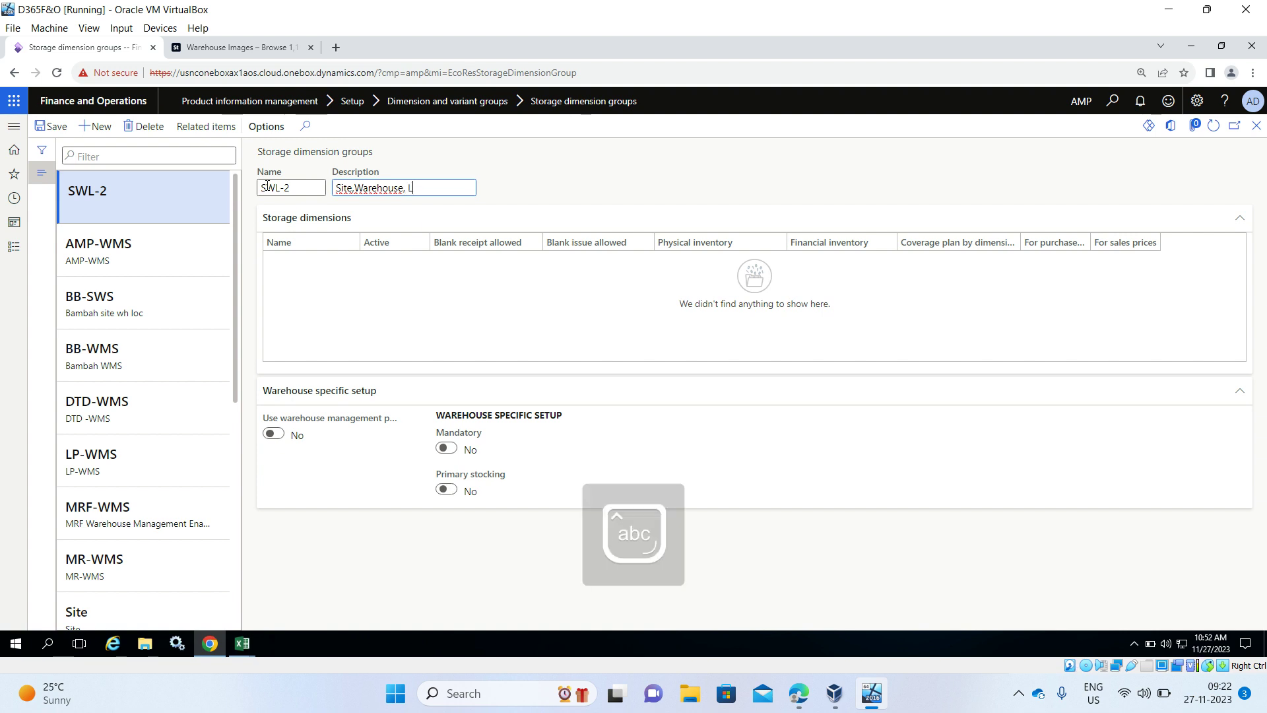
text(ocation--2)
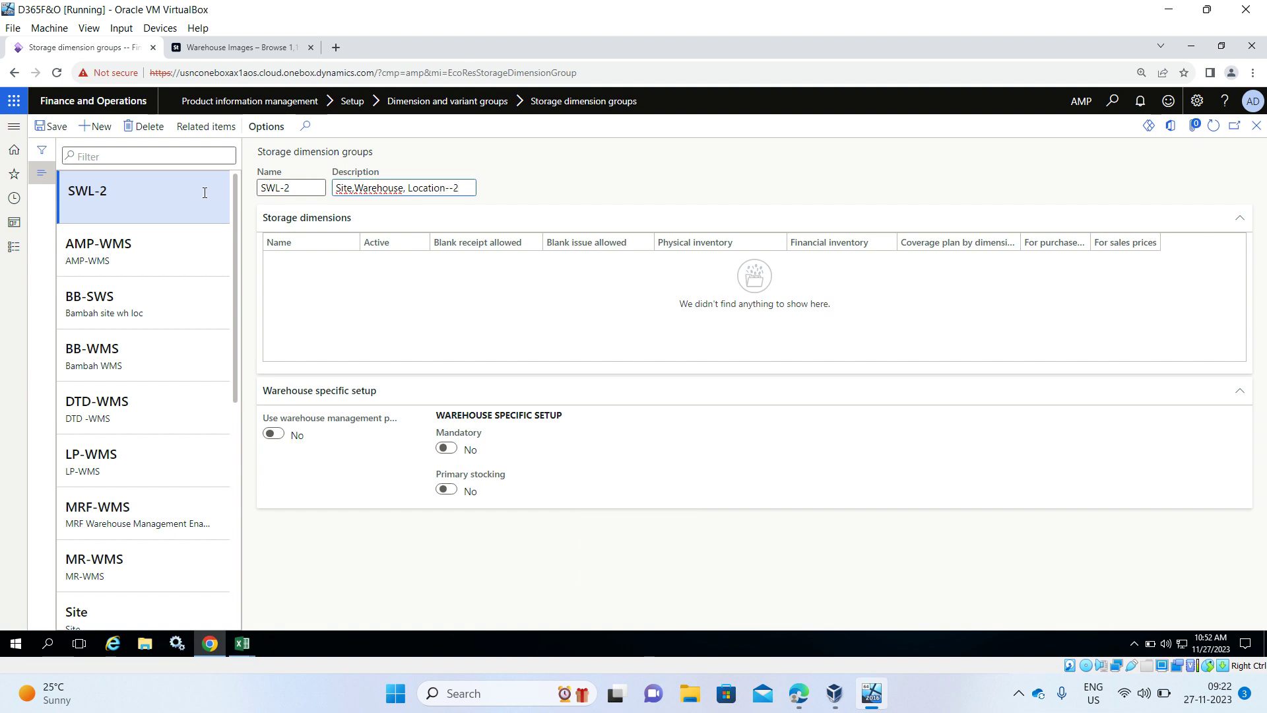
click(355, 188)
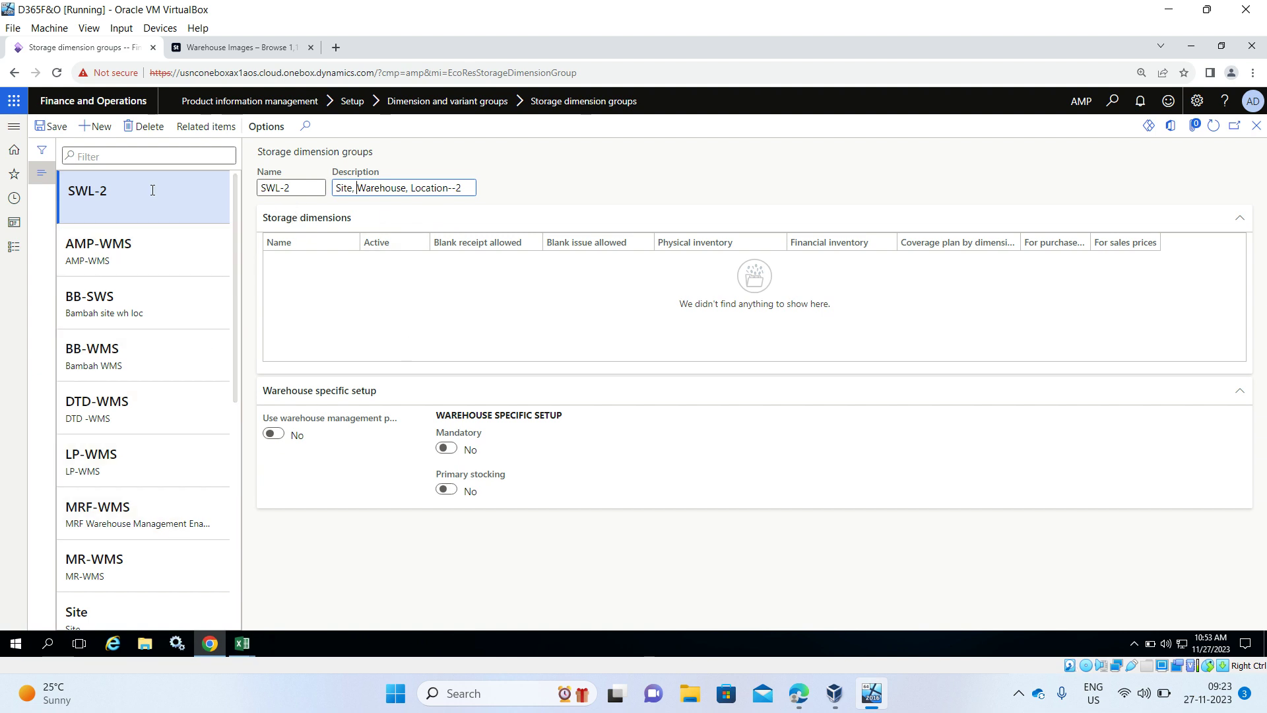
- Save the new SWL-2 storage dimension group
click(60, 131)
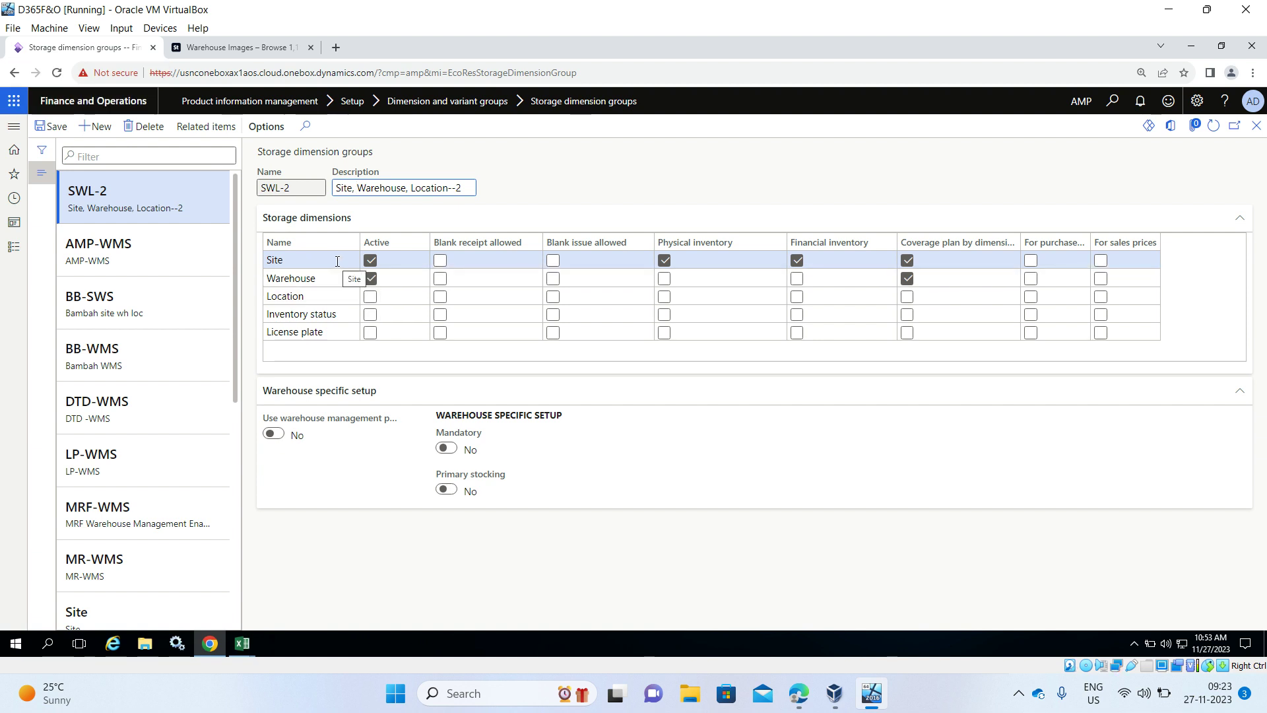
- Duplicate the browser tab and choose Warehouse management from the modules list
right_click(115, 55)
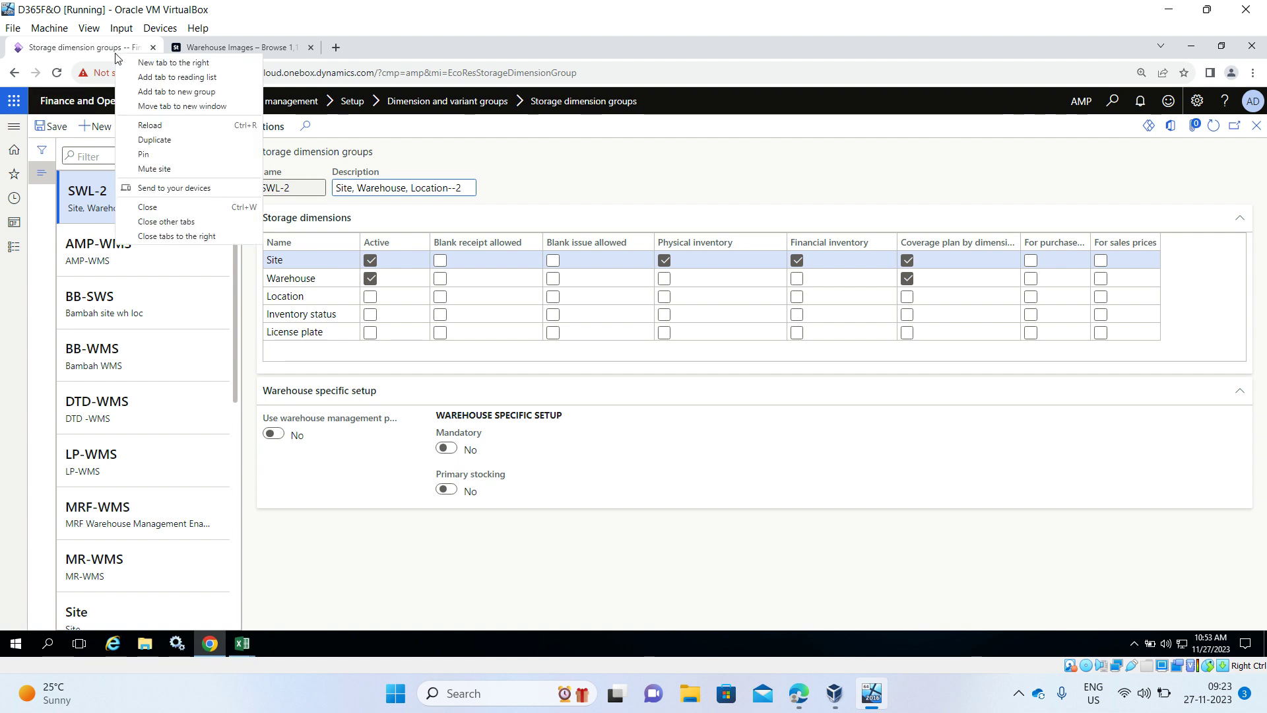
click(155, 139)
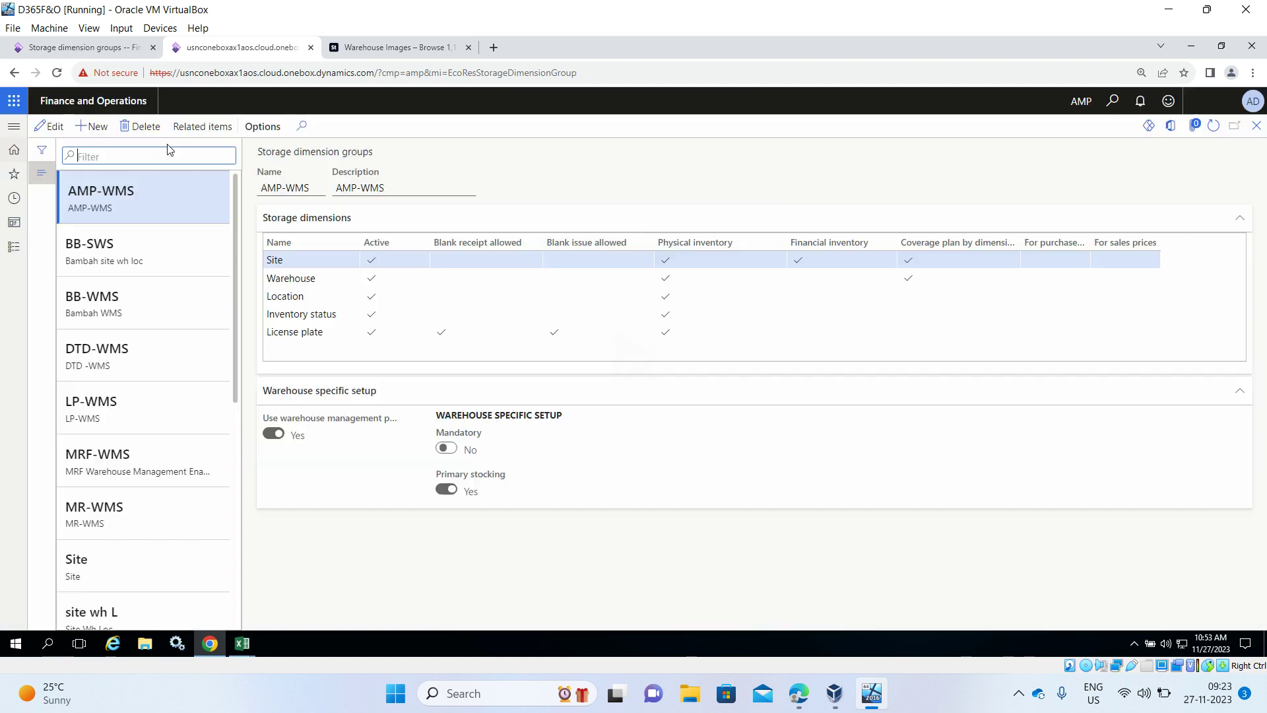
click(14, 253)
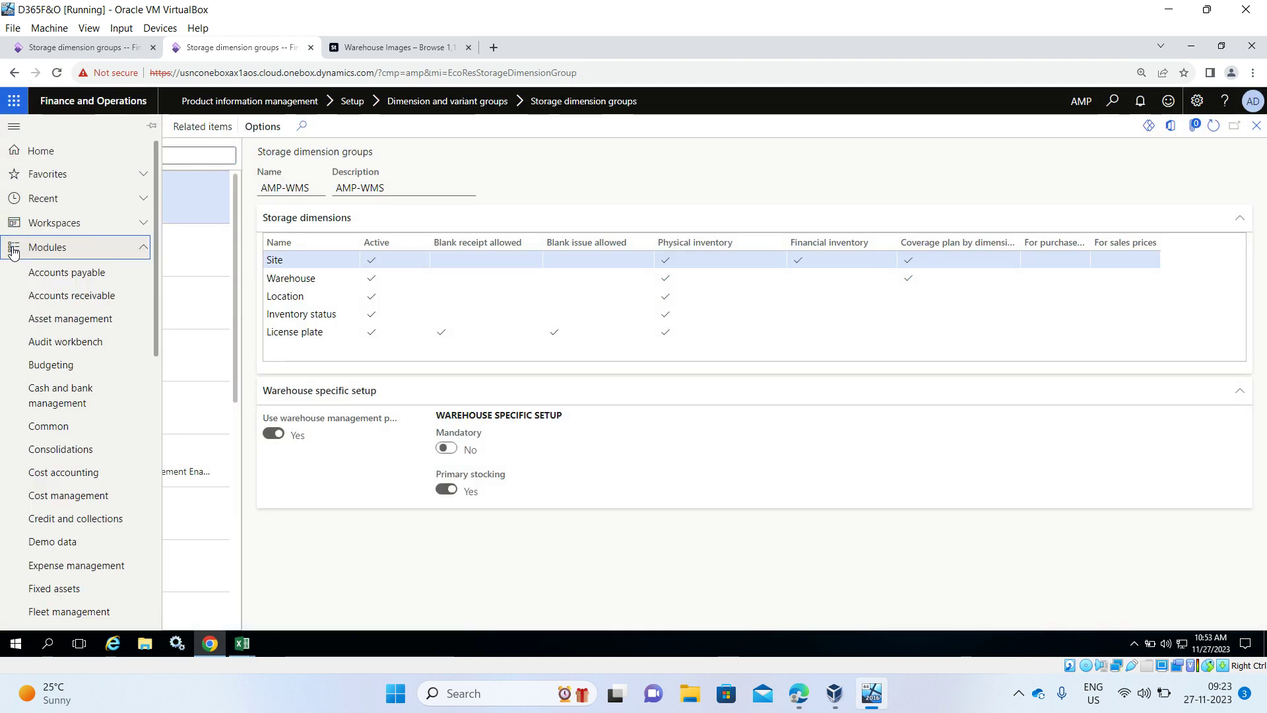
scroll(109, 383, down, 5)
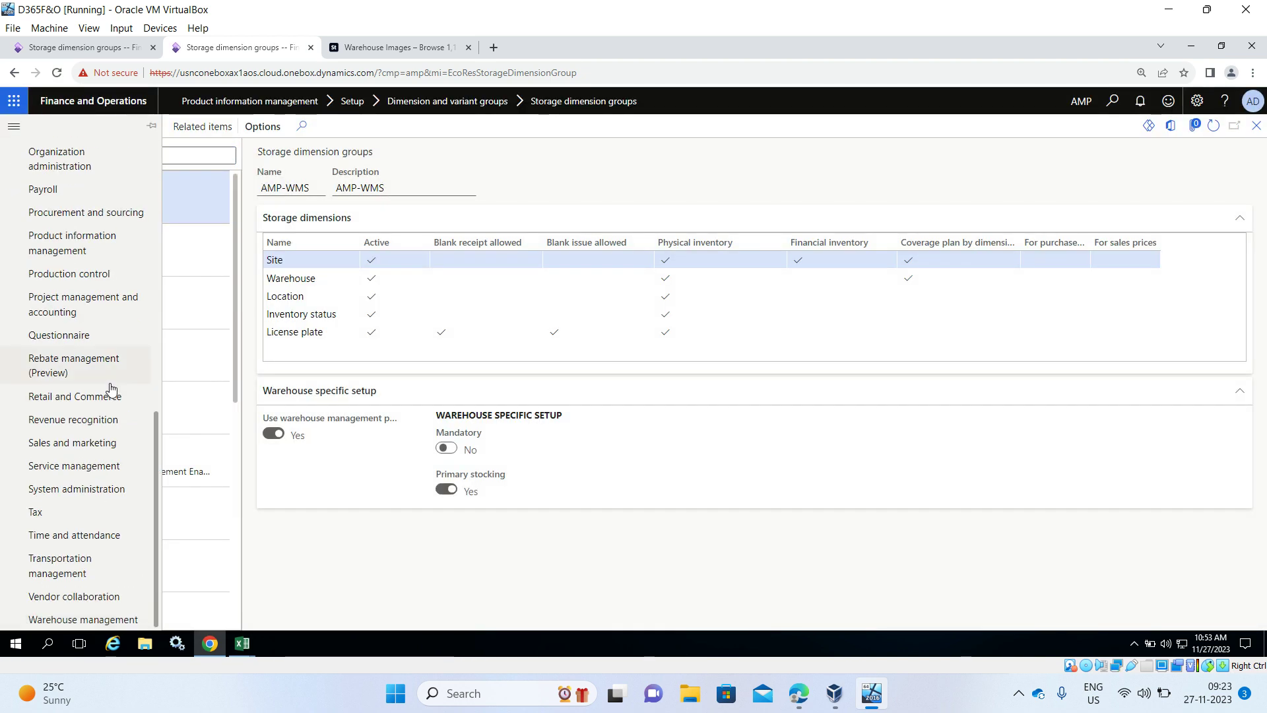
click(109, 624)
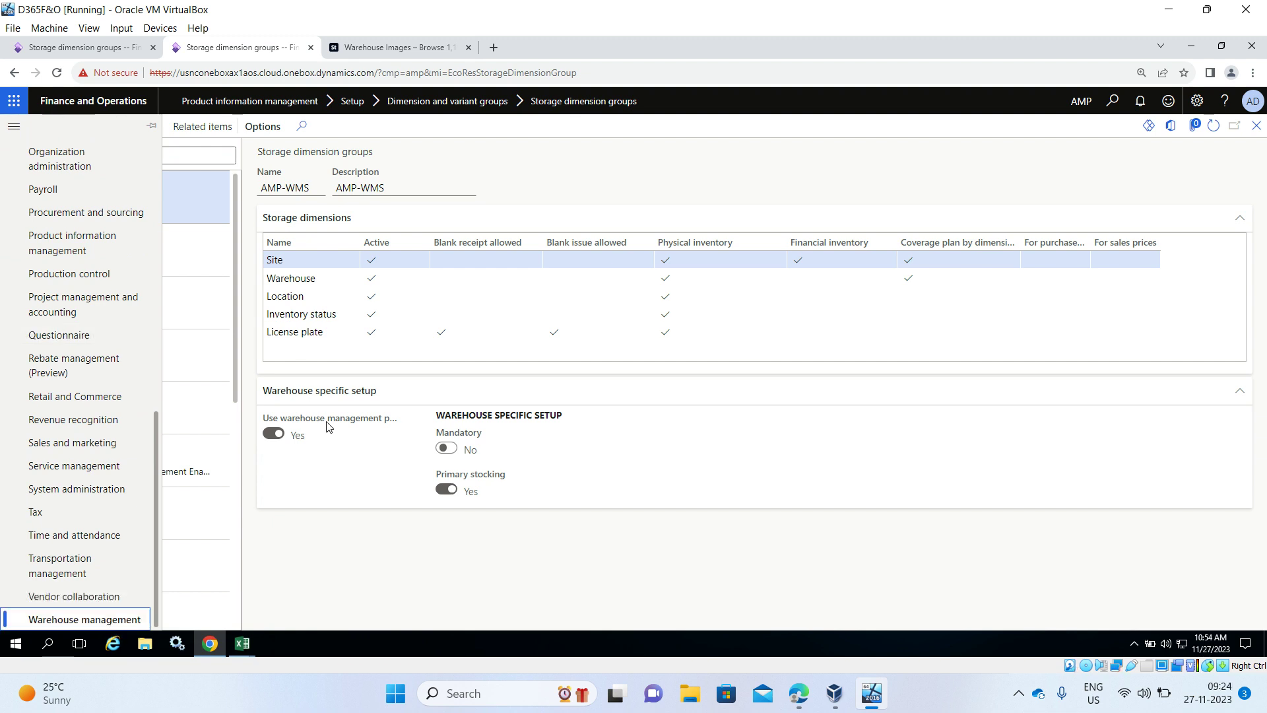
- Duplicate the first tab again, close the extra copy, and scroll the modules list
click(99, 50)
click(227, 55)
click(77, 52)
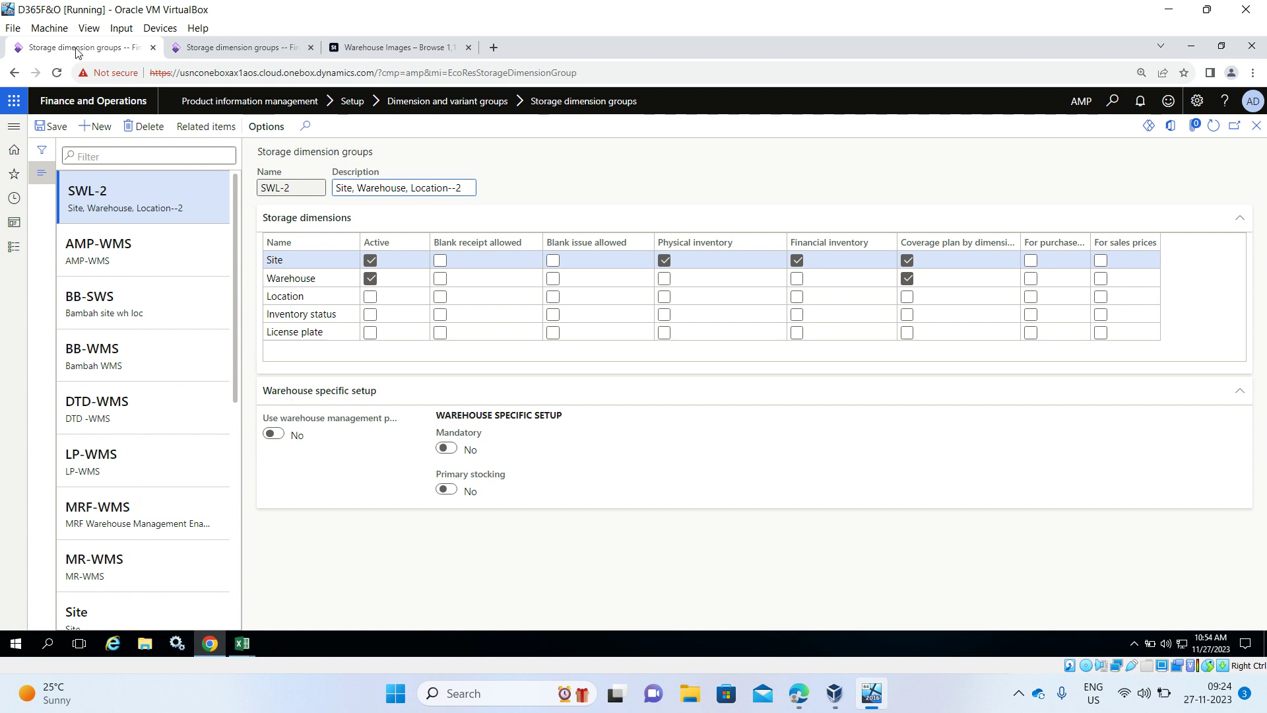
right_click(78, 51)
click(107, 135)
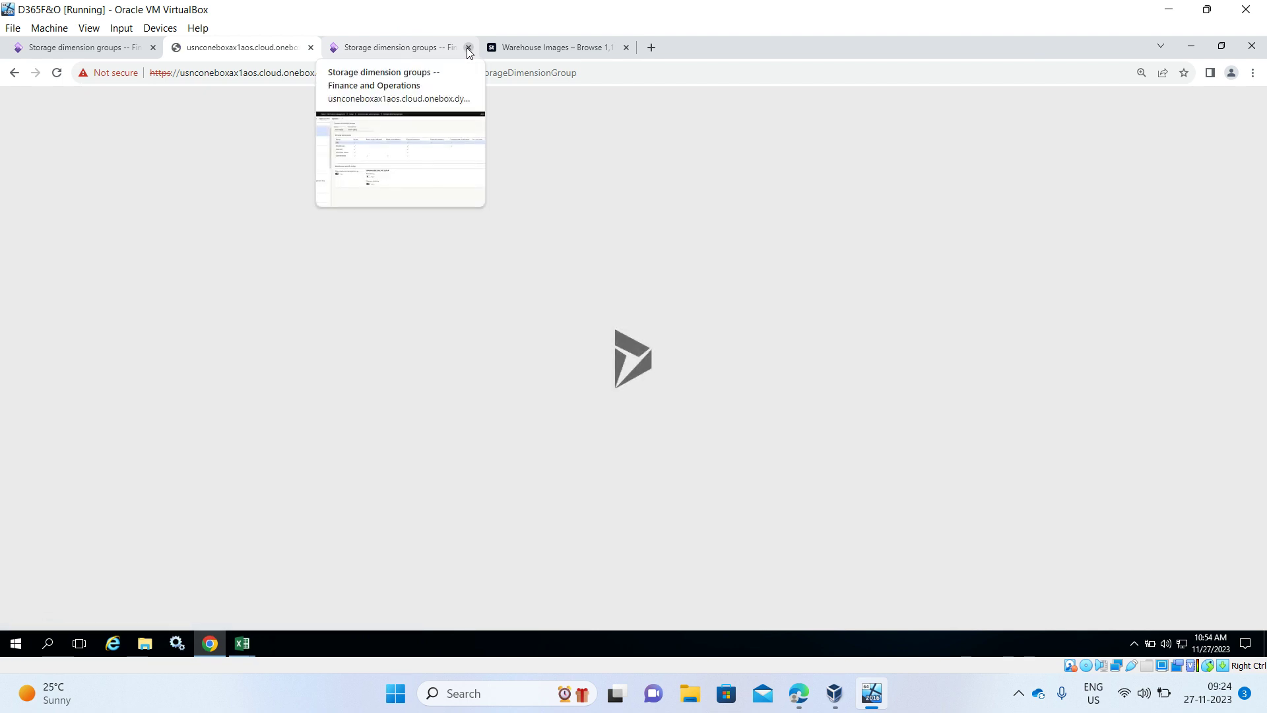
click(468, 47)
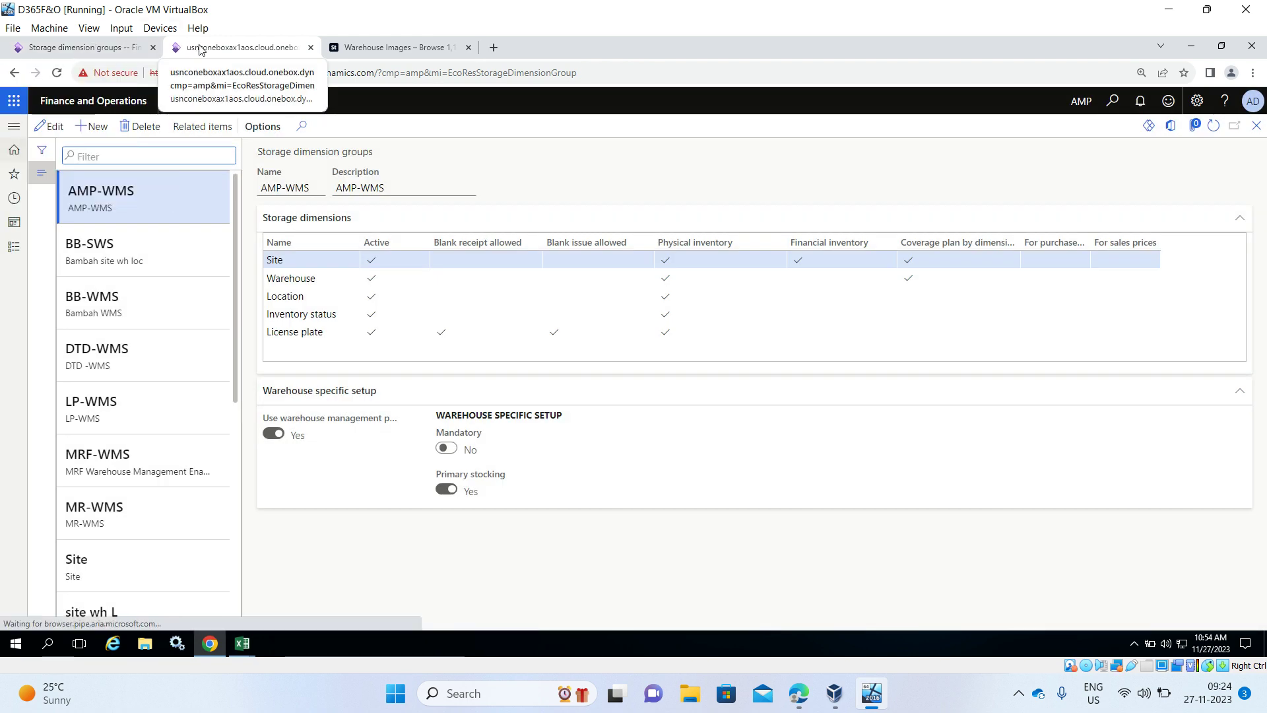
click(14, 247)
scroll(36, 371, down, 8)
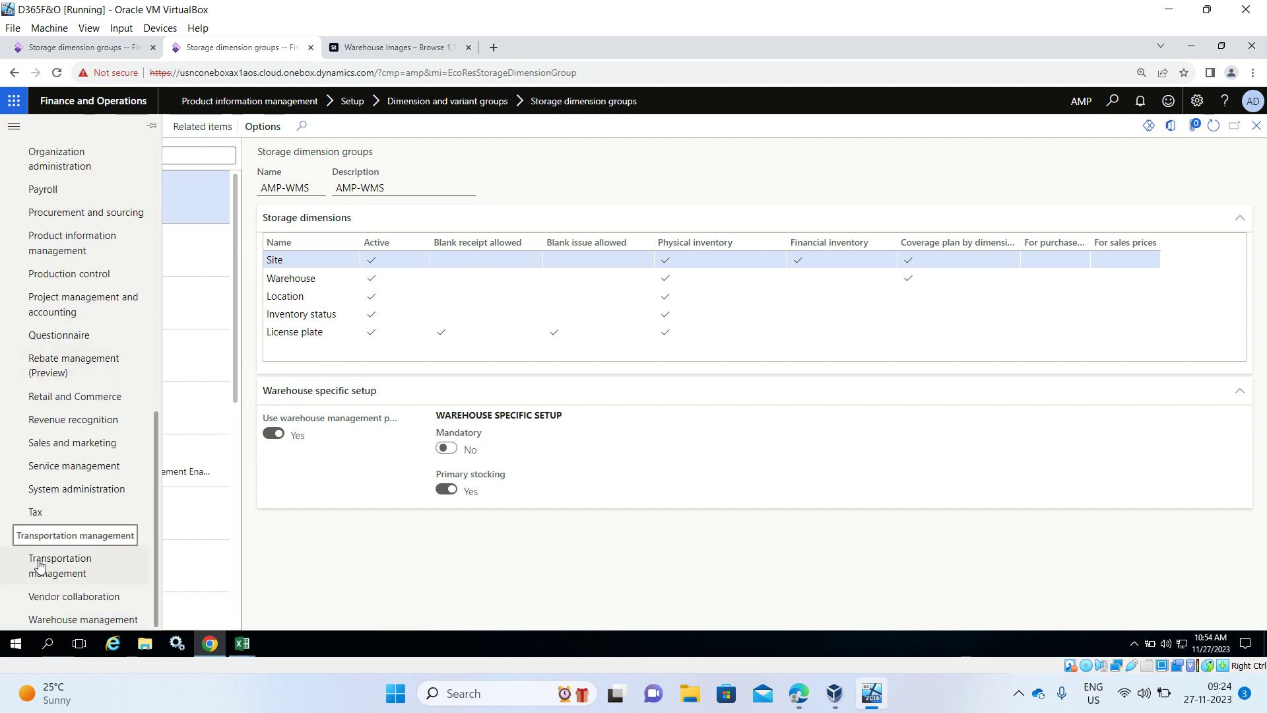
- Open the Warehouses setup page under Warehouse management > Setup > Warehouse
click(78, 621)
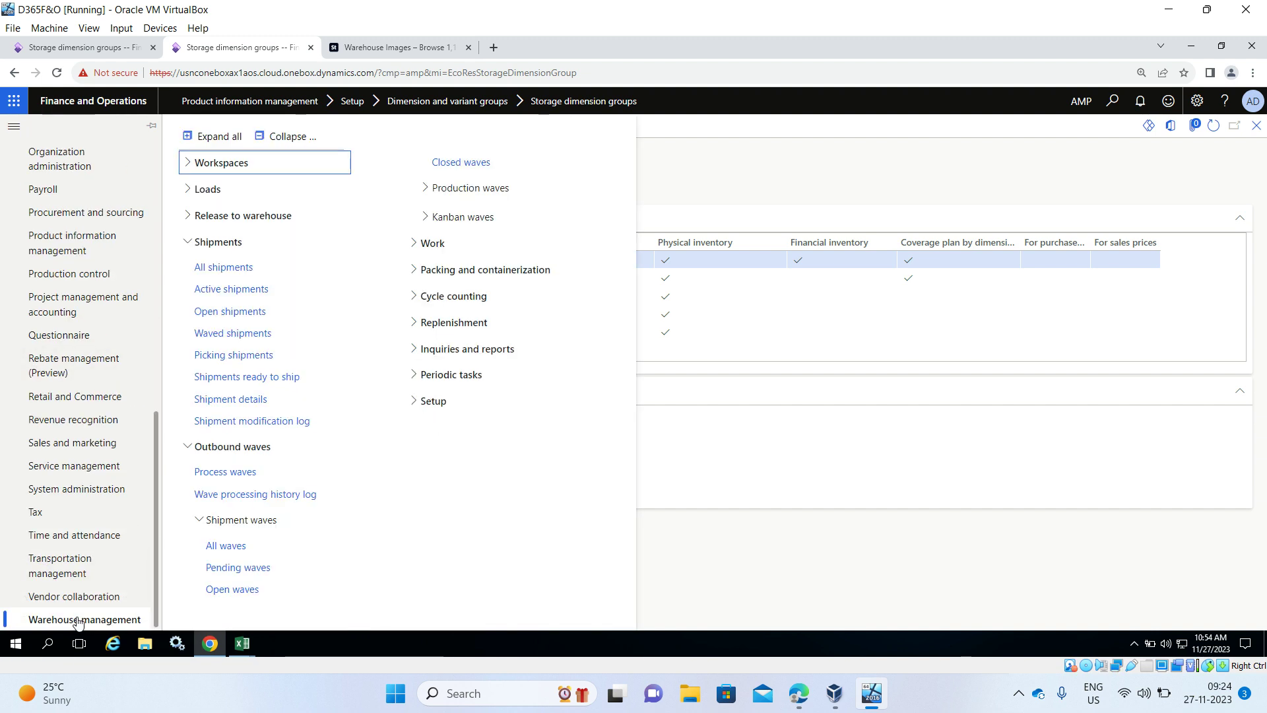
click(284, 136)
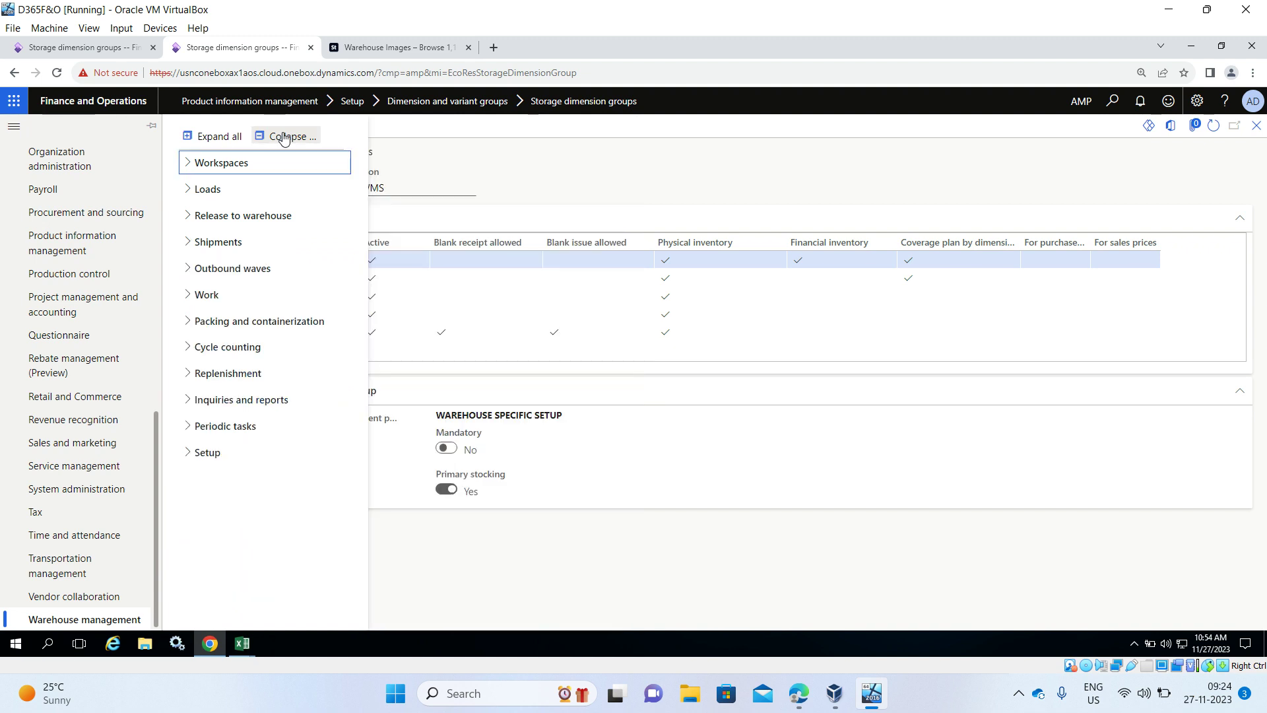
click(193, 454)
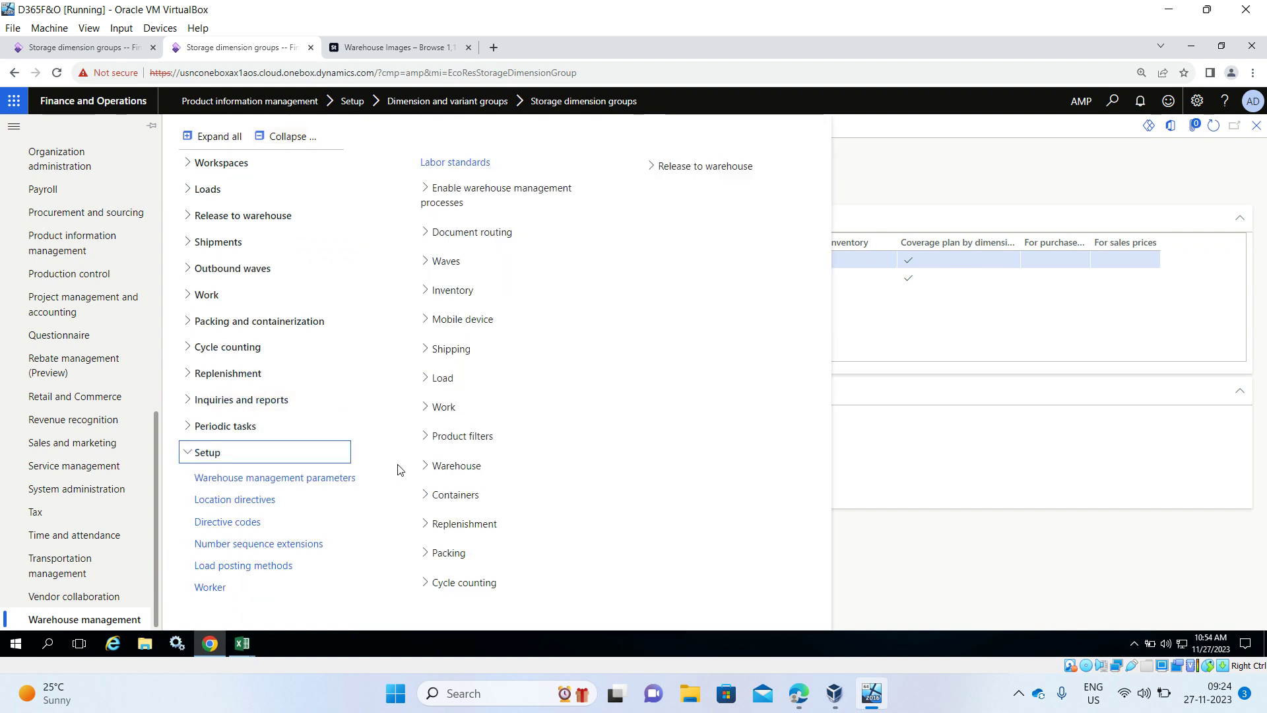
click(426, 467)
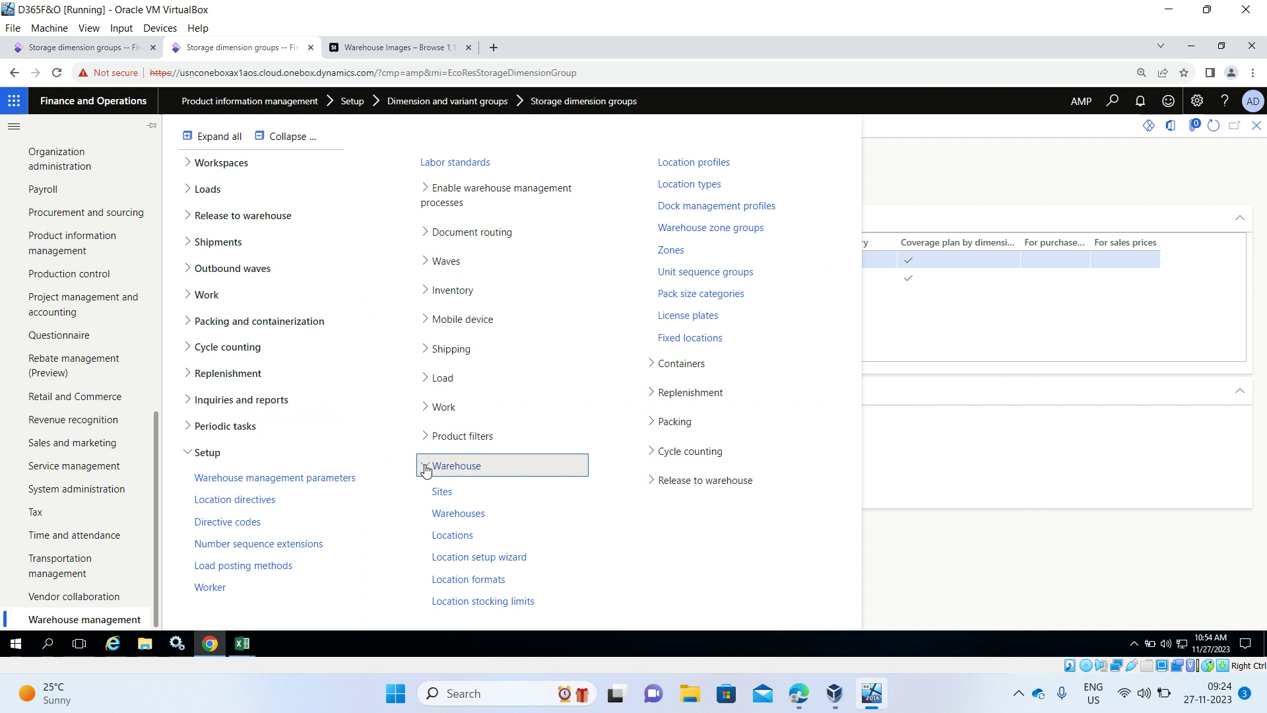
click(462, 515)
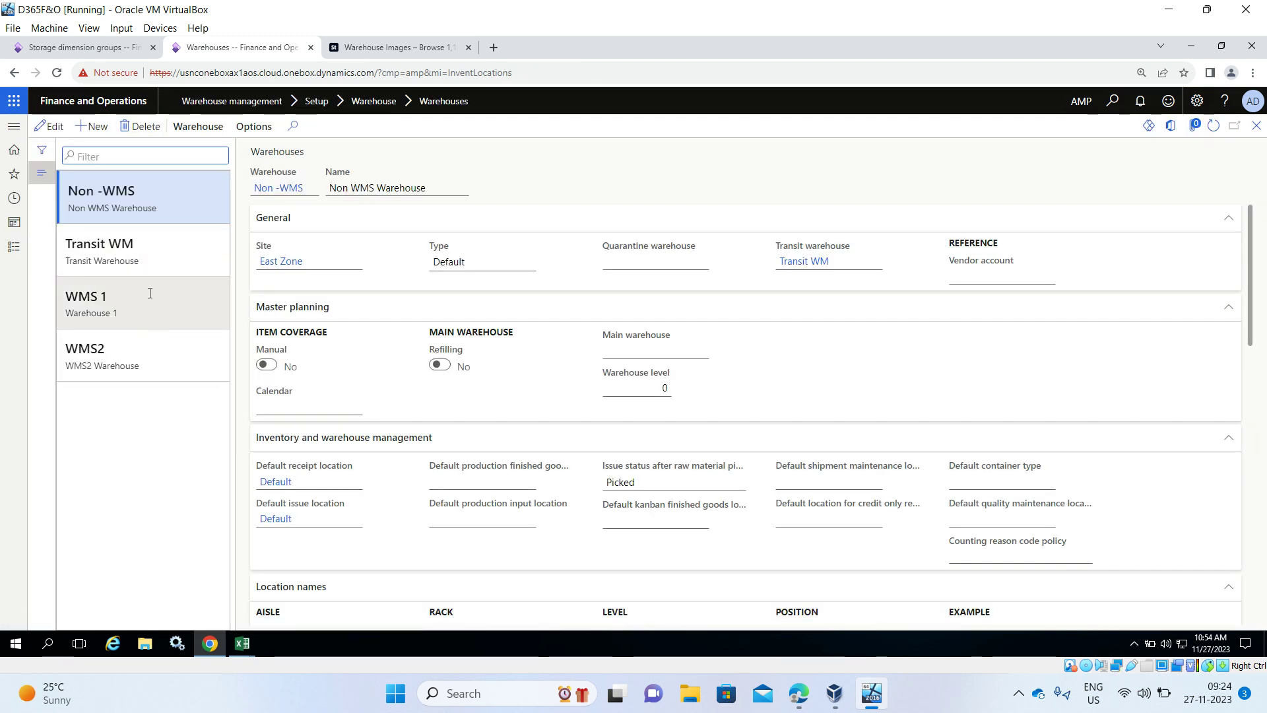
- Review the WMS 1 and WMS2 warehouse records, then go back to the storage group tab
click(151, 293)
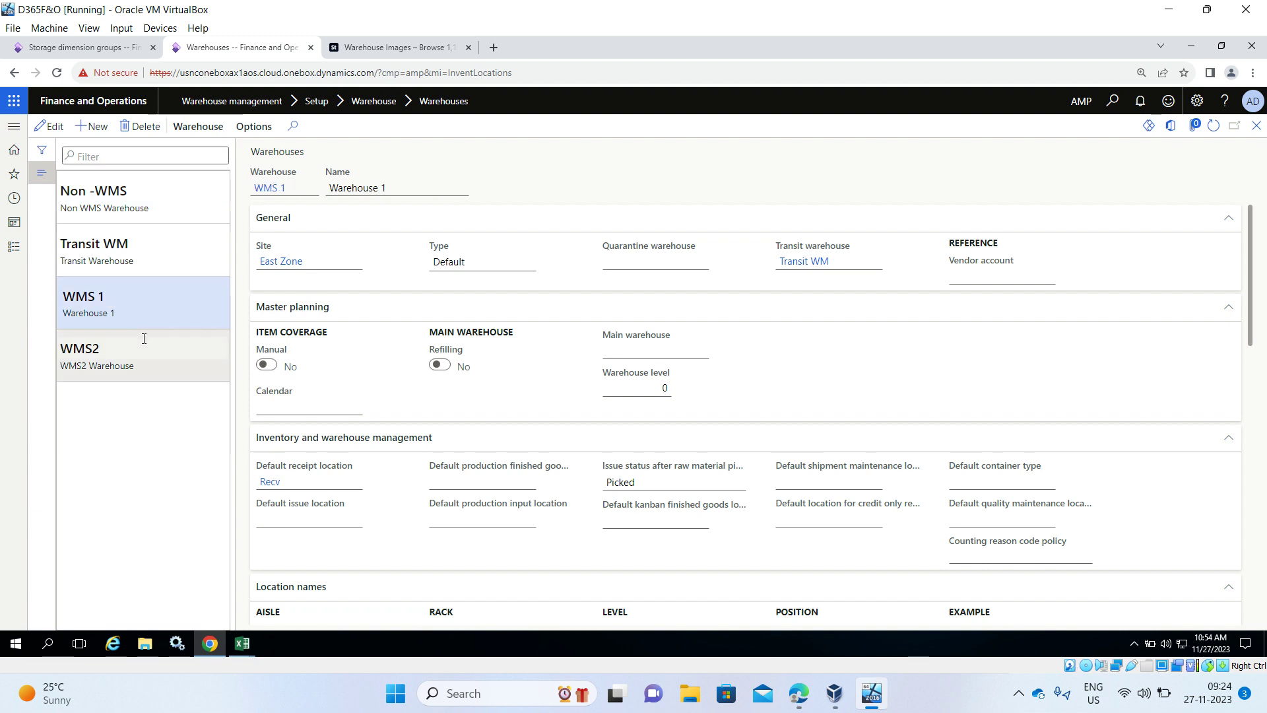
click(144, 344)
click(155, 288)
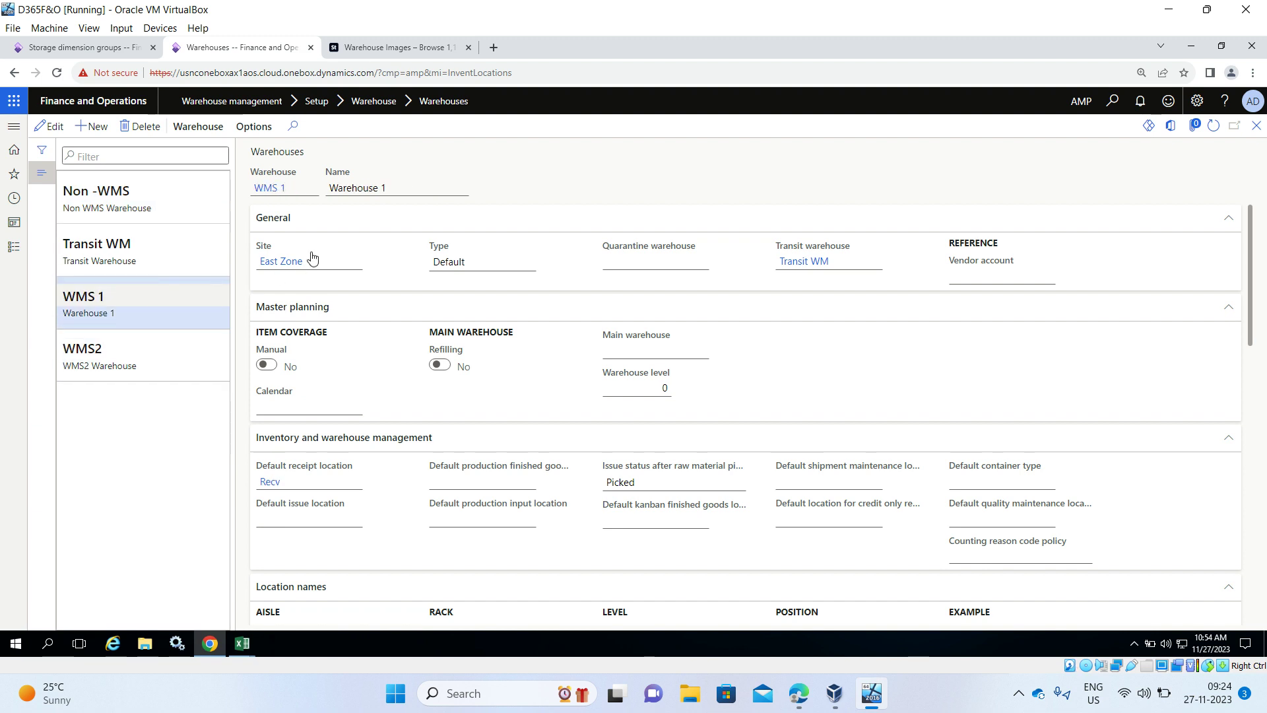
key(Down)
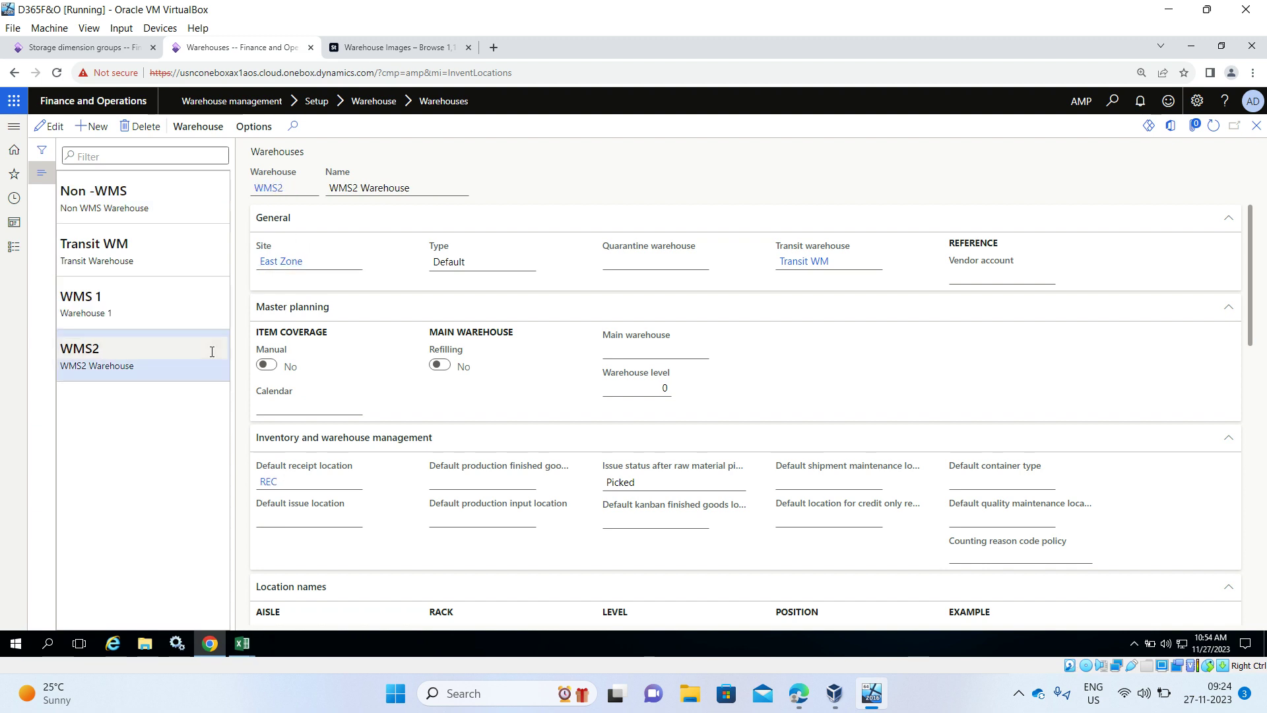
click(87, 53)
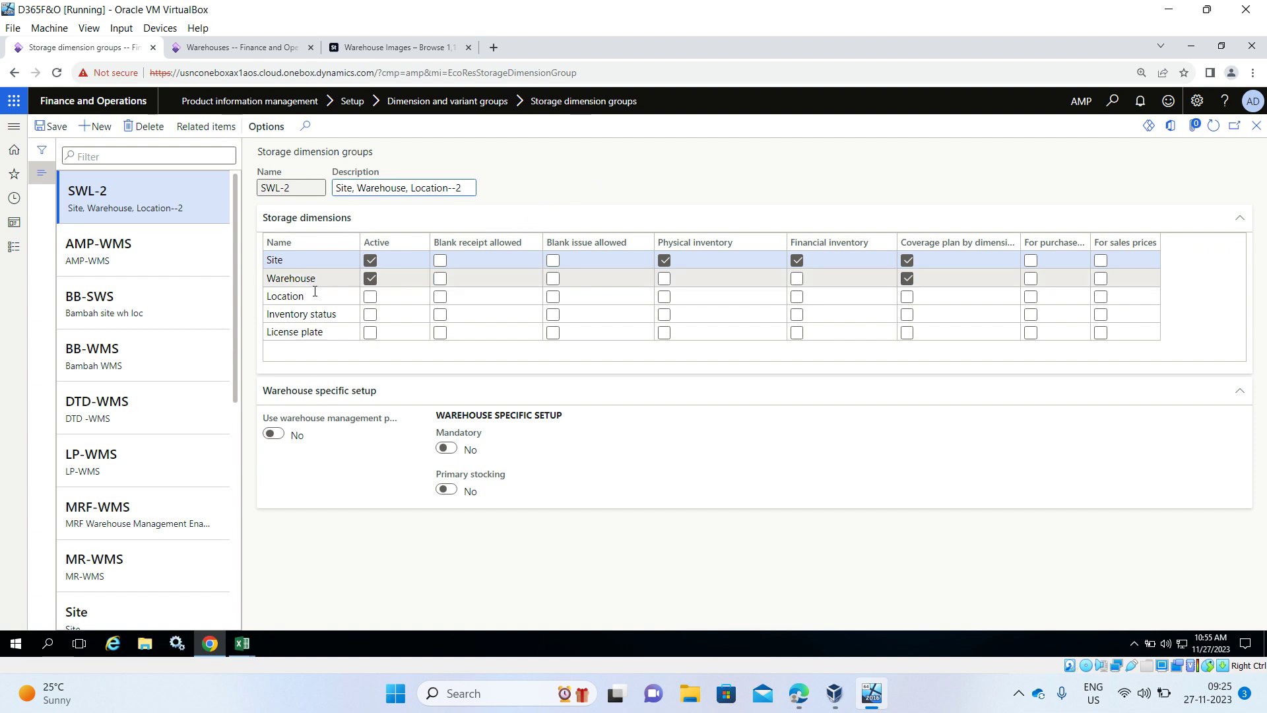
- Glance at the Adobe Stock and storage group tabs, ending on the Warehouses tab
click(375, 47)
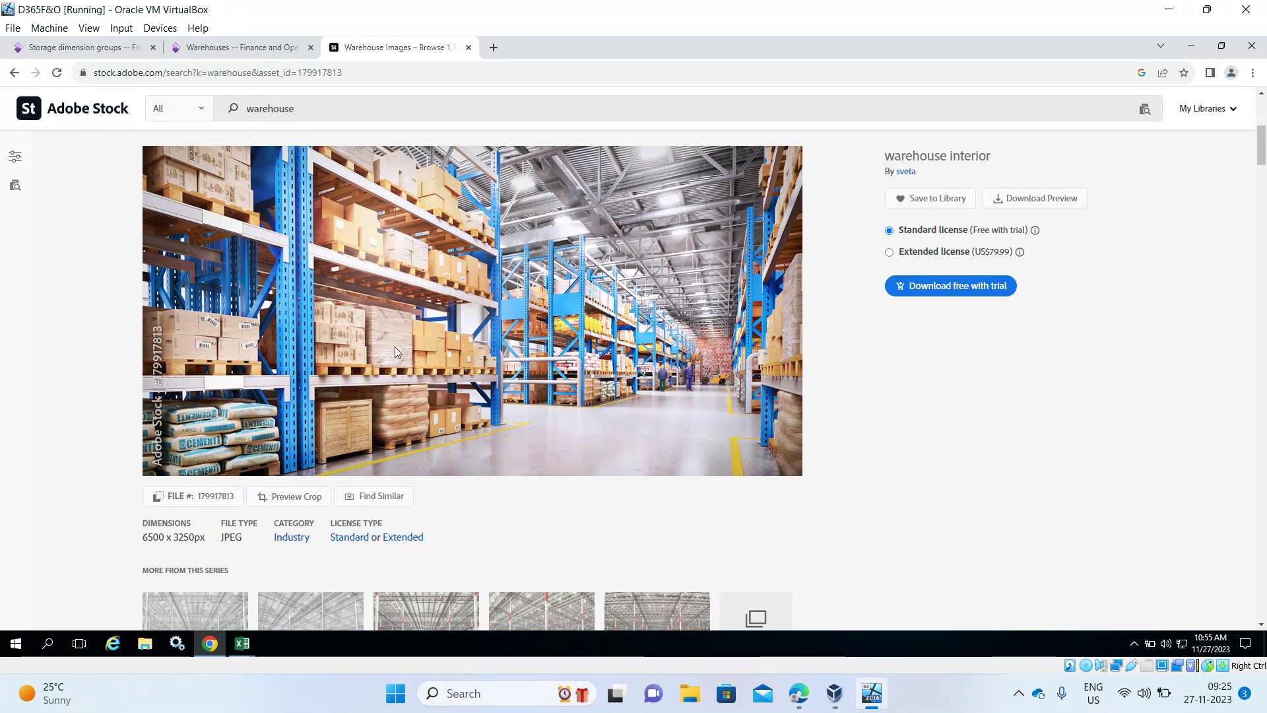
click(101, 48)
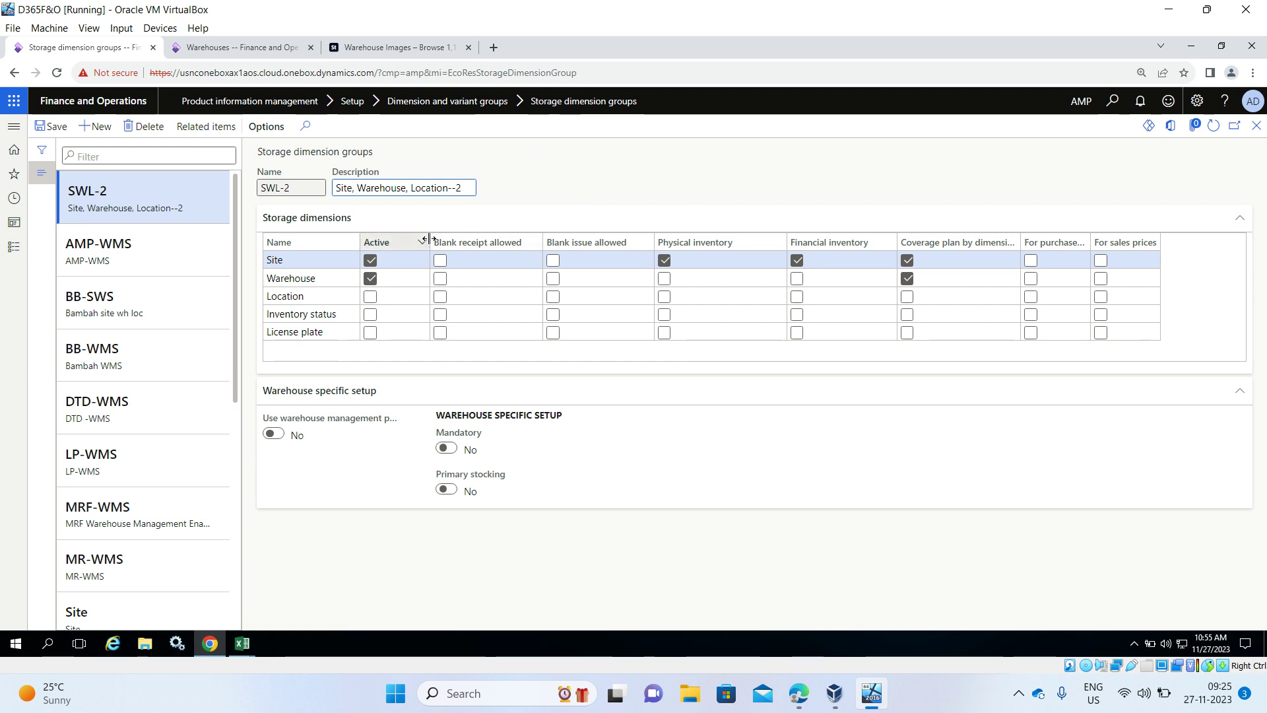
click(257, 51)
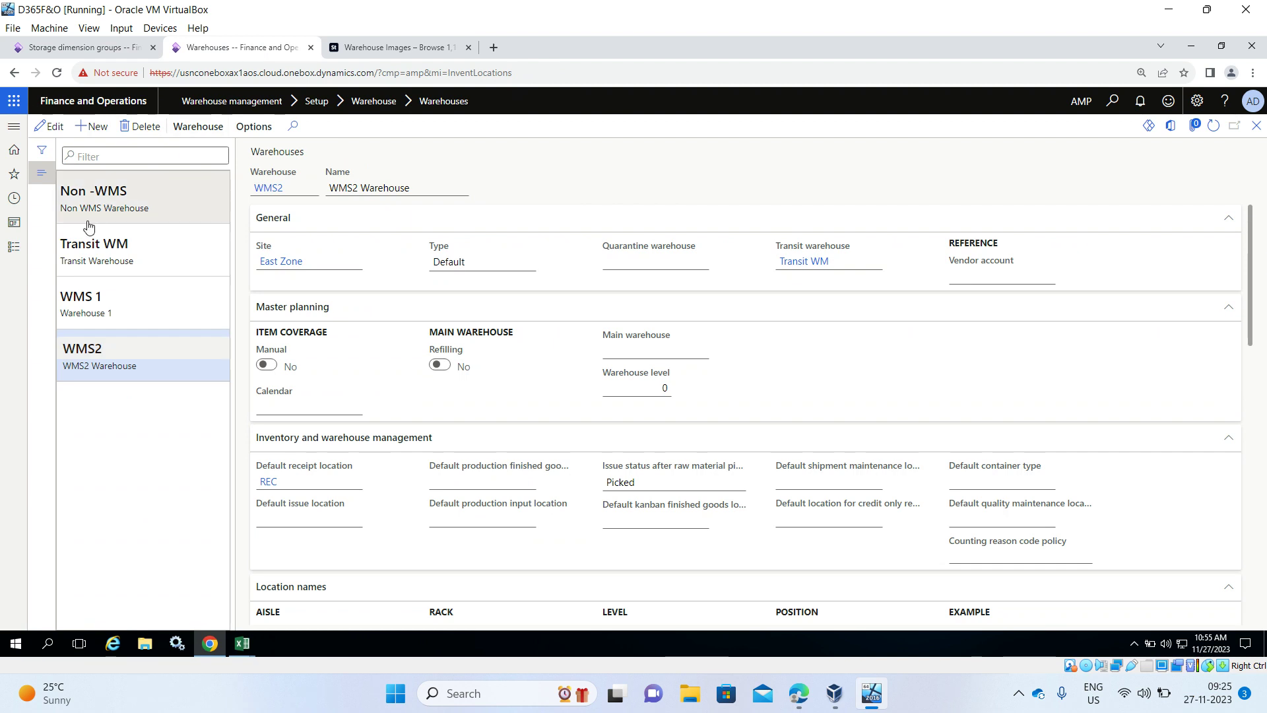
- Check the Available, Damage and Expired inventory statuses, then go back to SWL-2
click(15, 249)
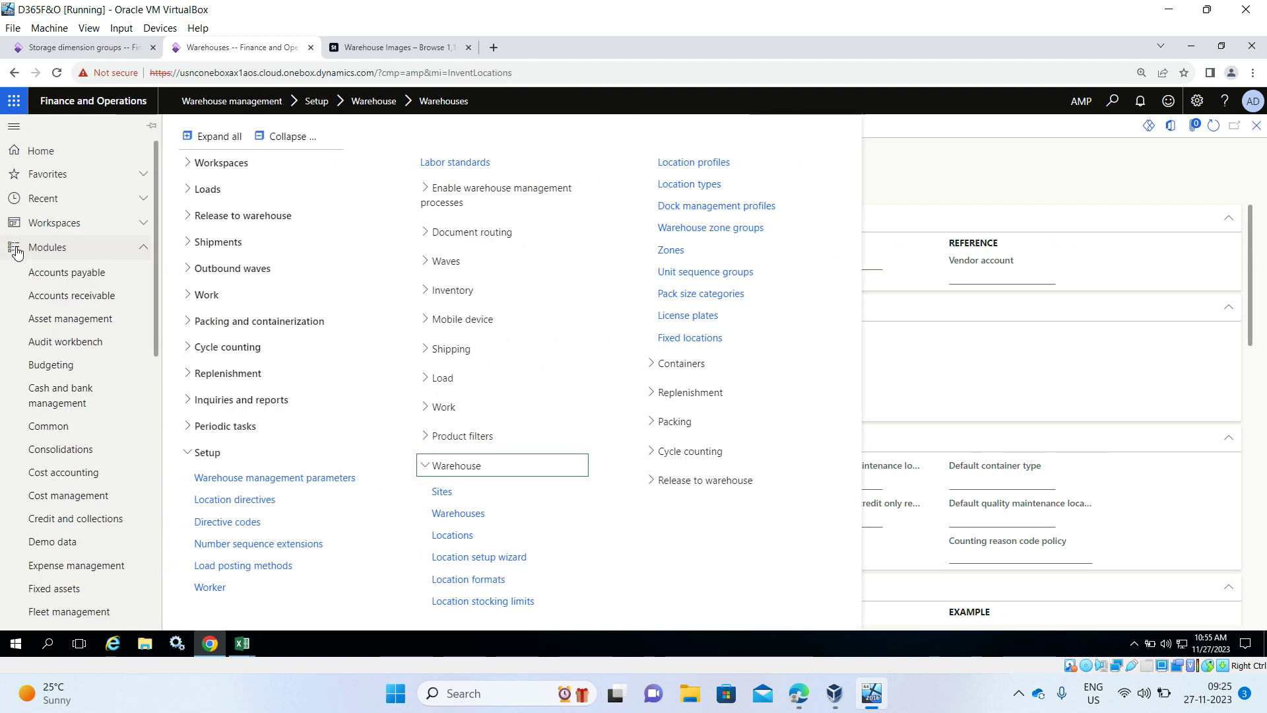
click(285, 136)
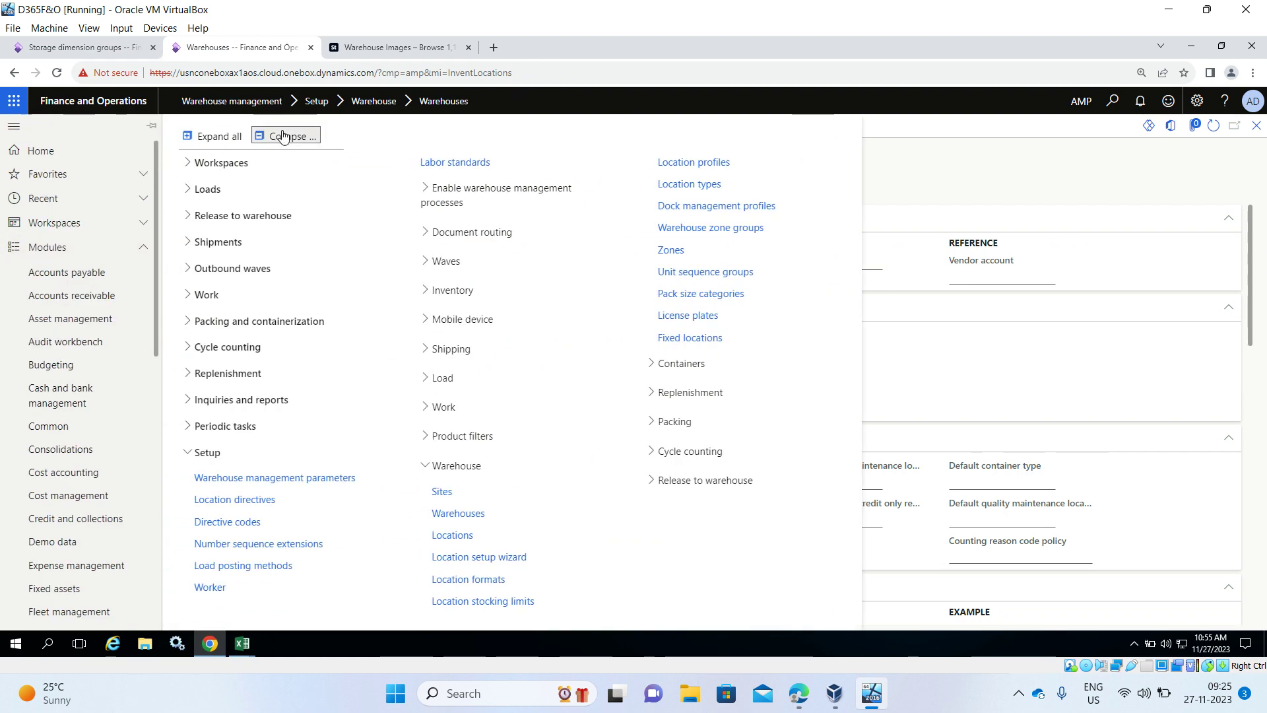
click(194, 453)
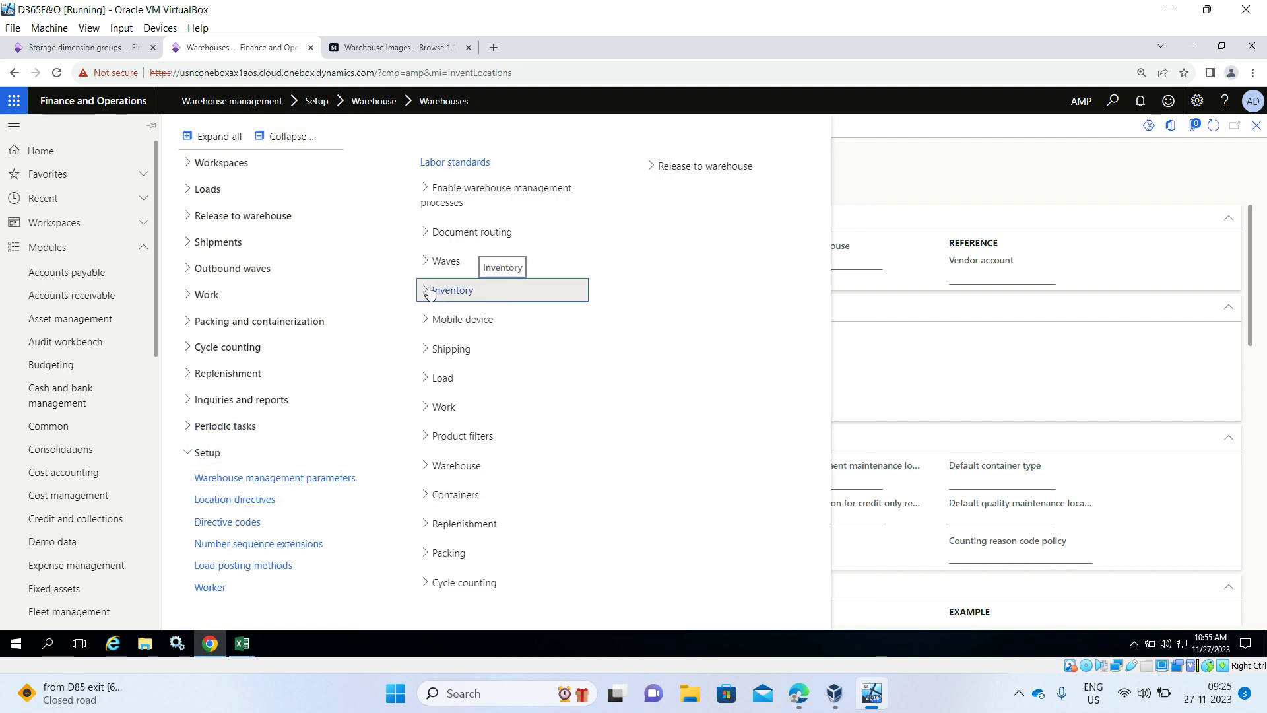
click(452, 290)
click(453, 359)
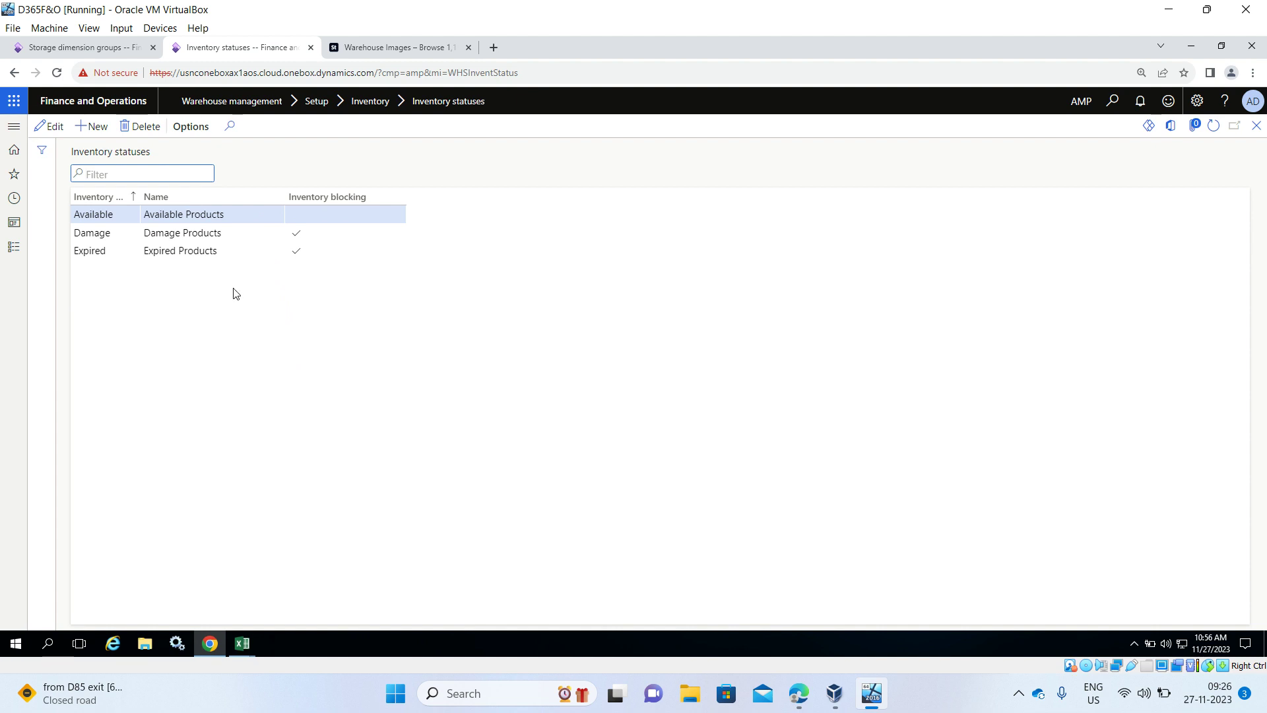
click(97, 55)
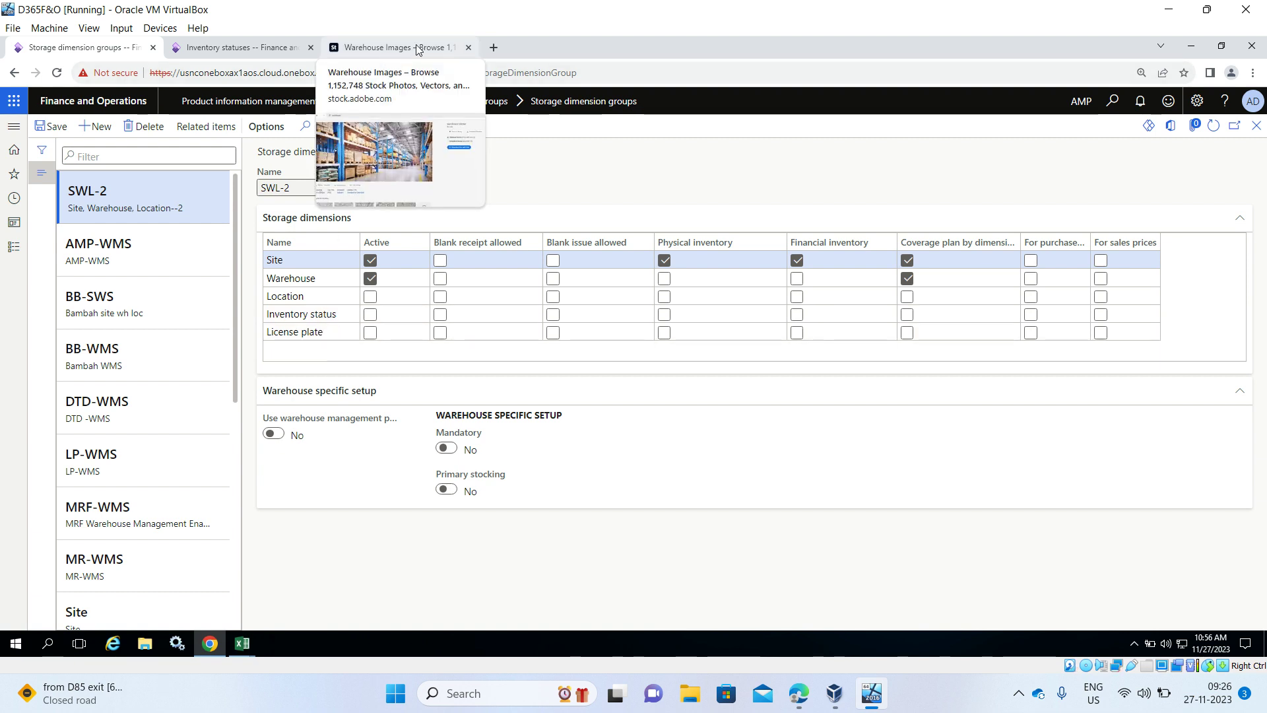
click(394, 53)
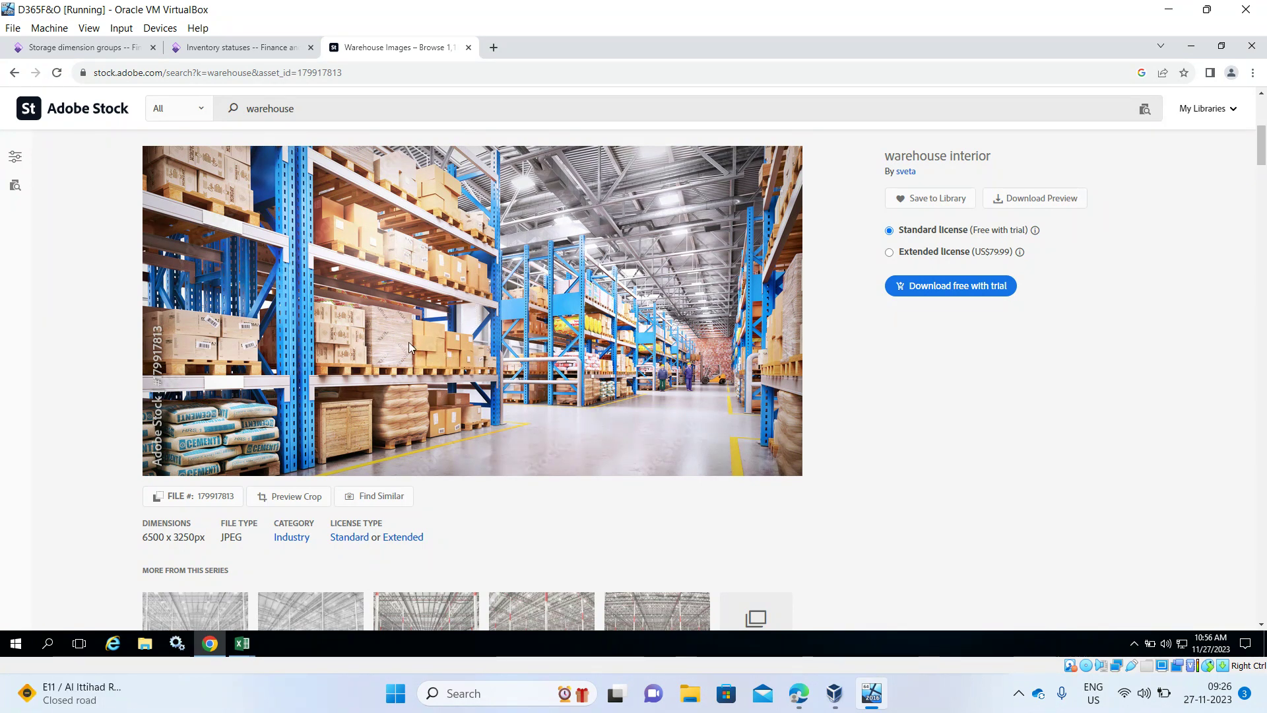
click(69, 50)
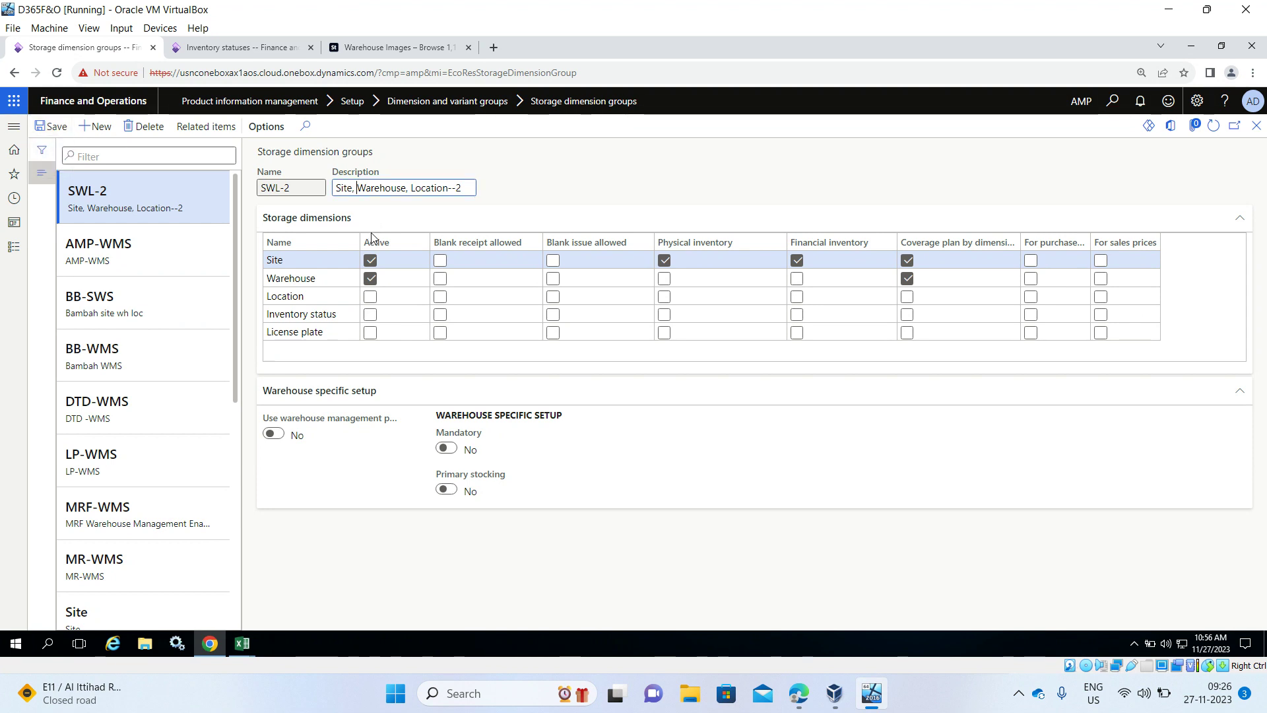
click(371, 277)
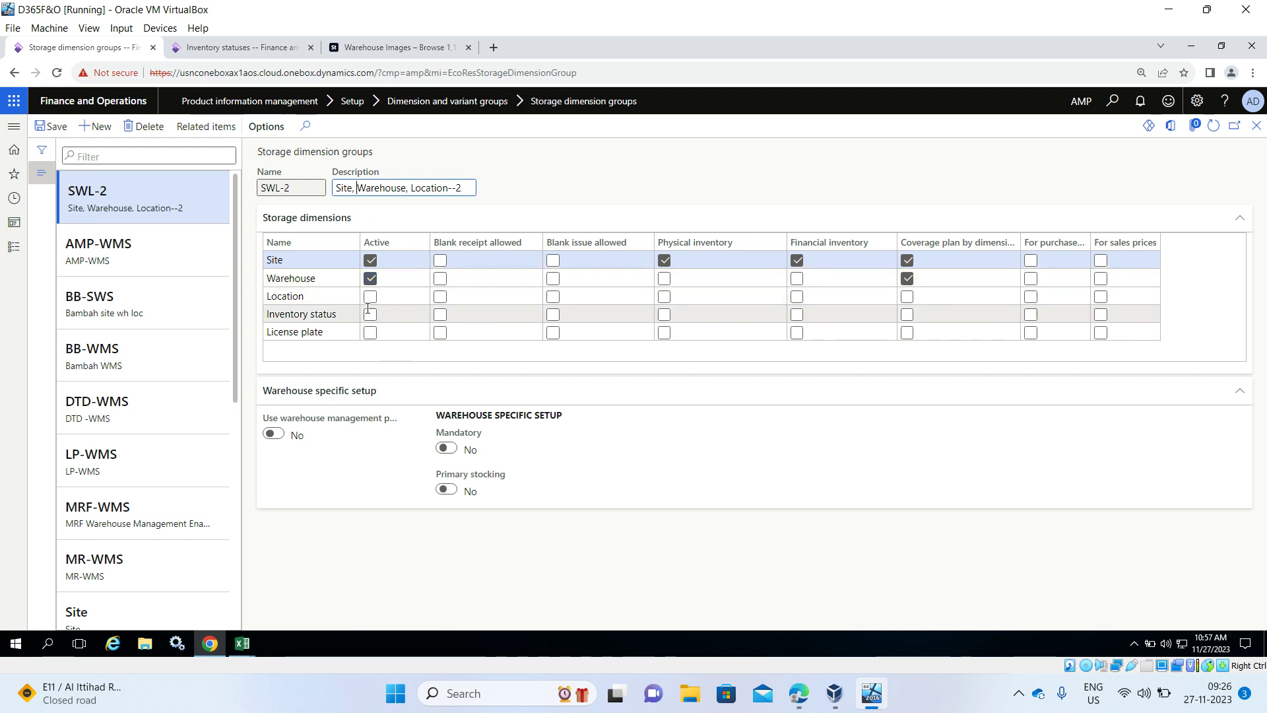
- Activate the Location dimension in SWL-2 and save, triggering the Warehouse physical inventory warning
click(371, 297)
click(371, 301)
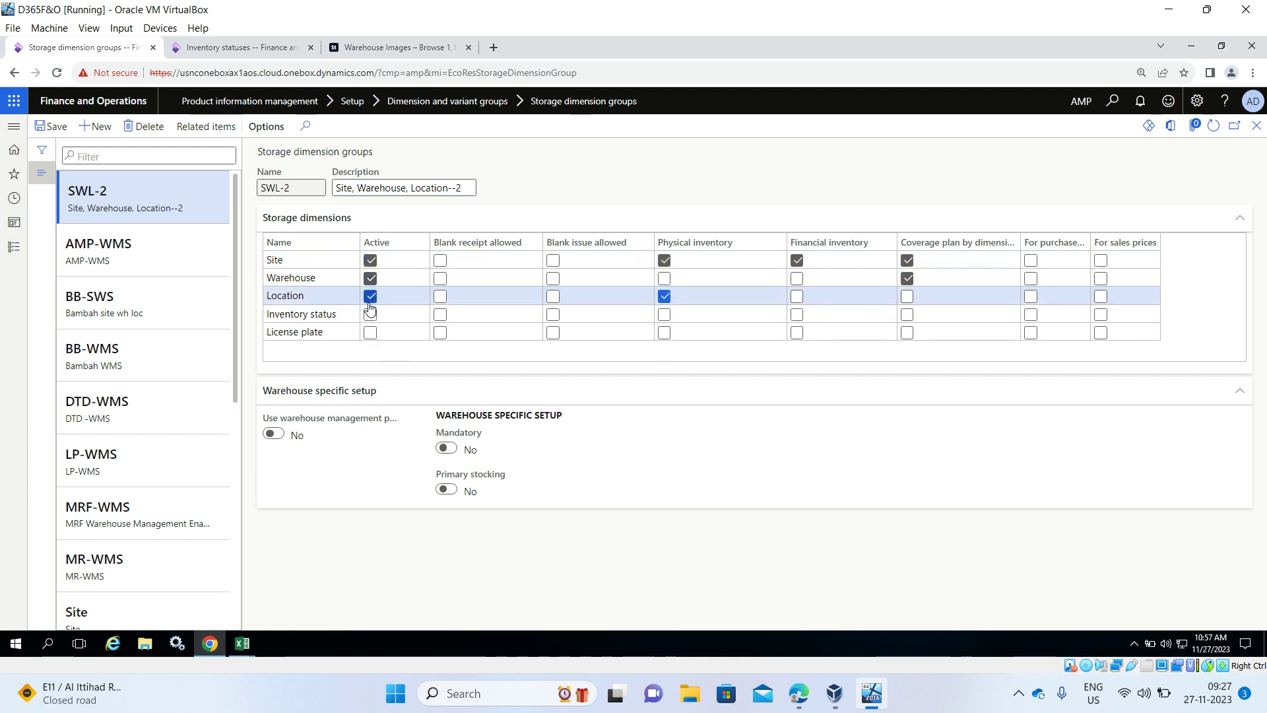
click(51, 126)
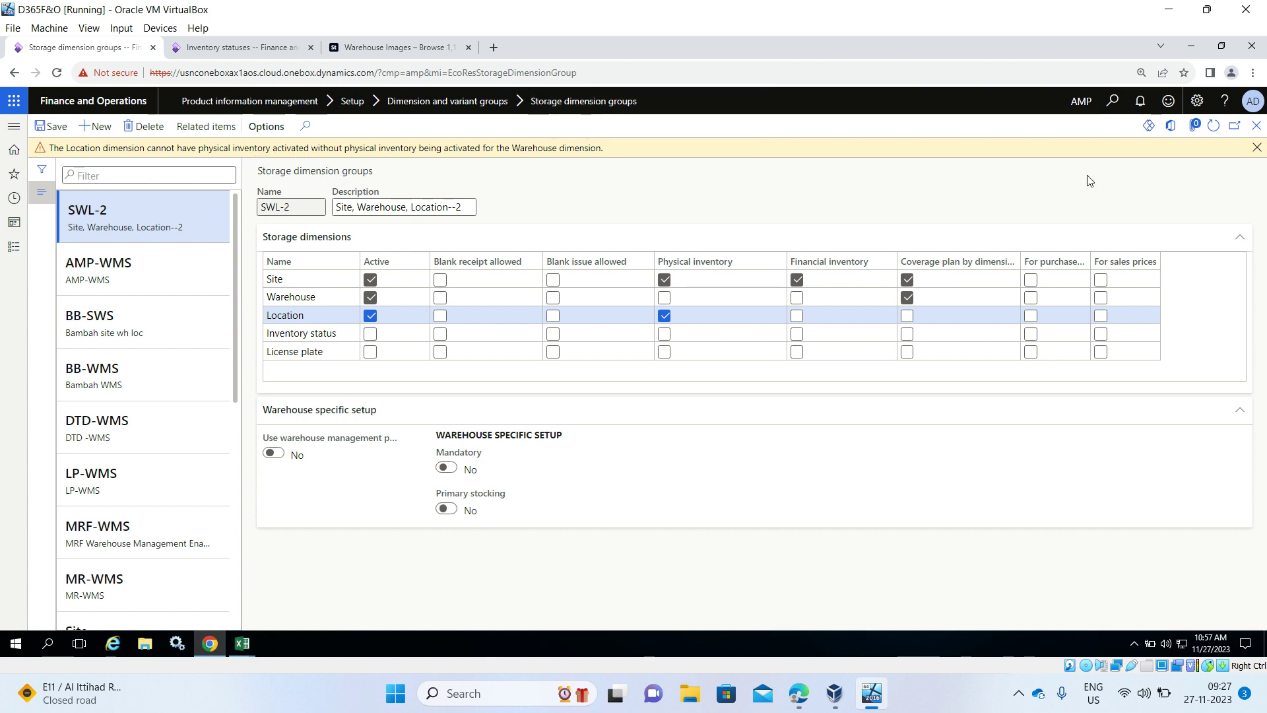
- Dismiss the warning, select the Warehouse row, and retry saving with Location active
click(1256, 147)
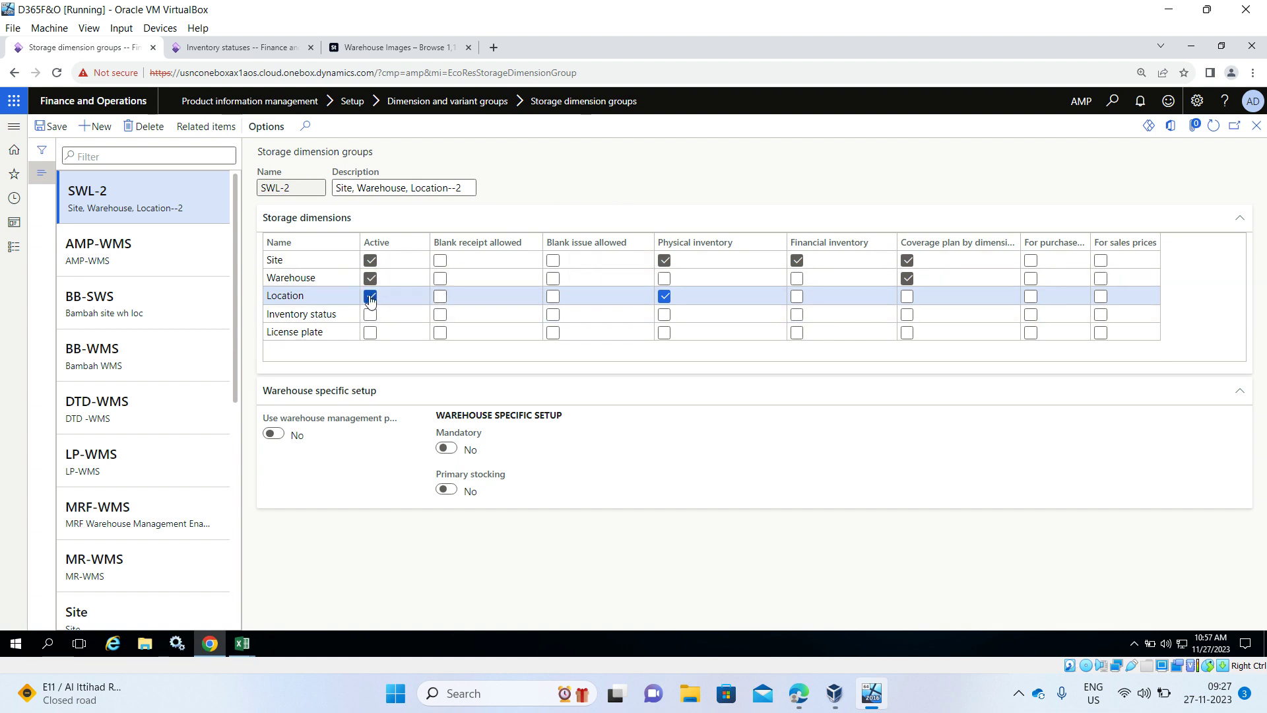
click(665, 278)
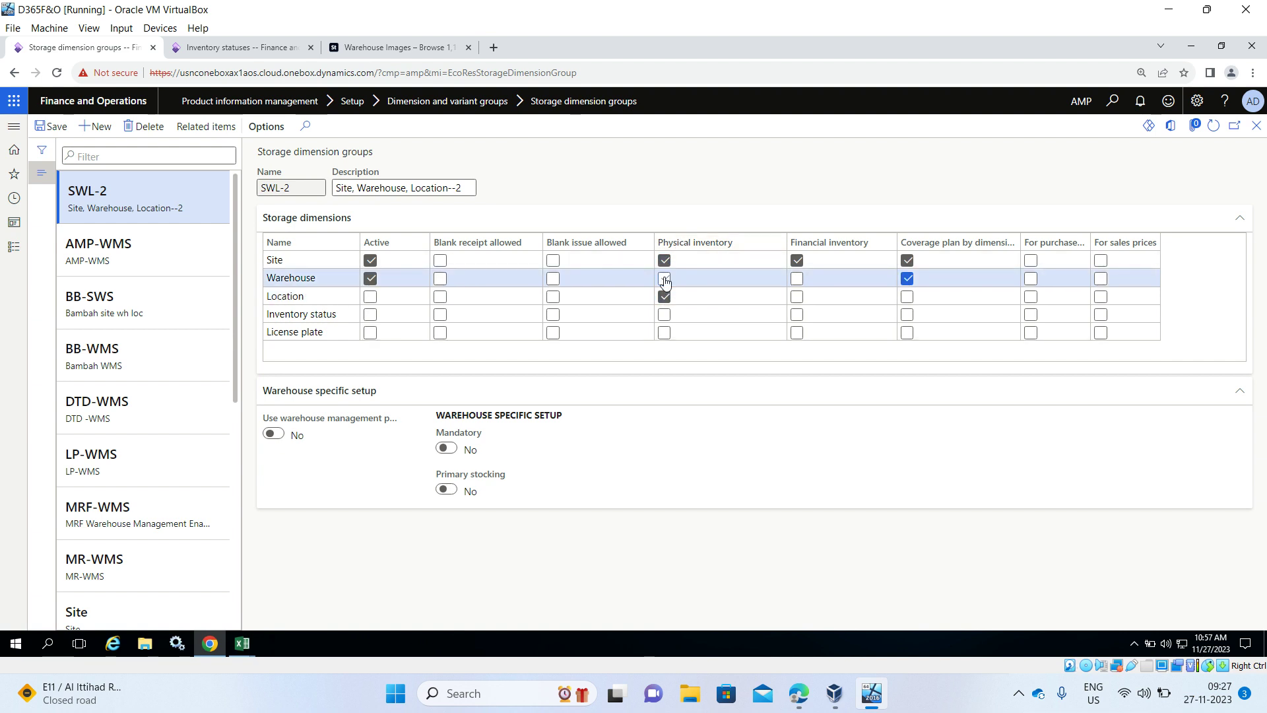
click(51, 126)
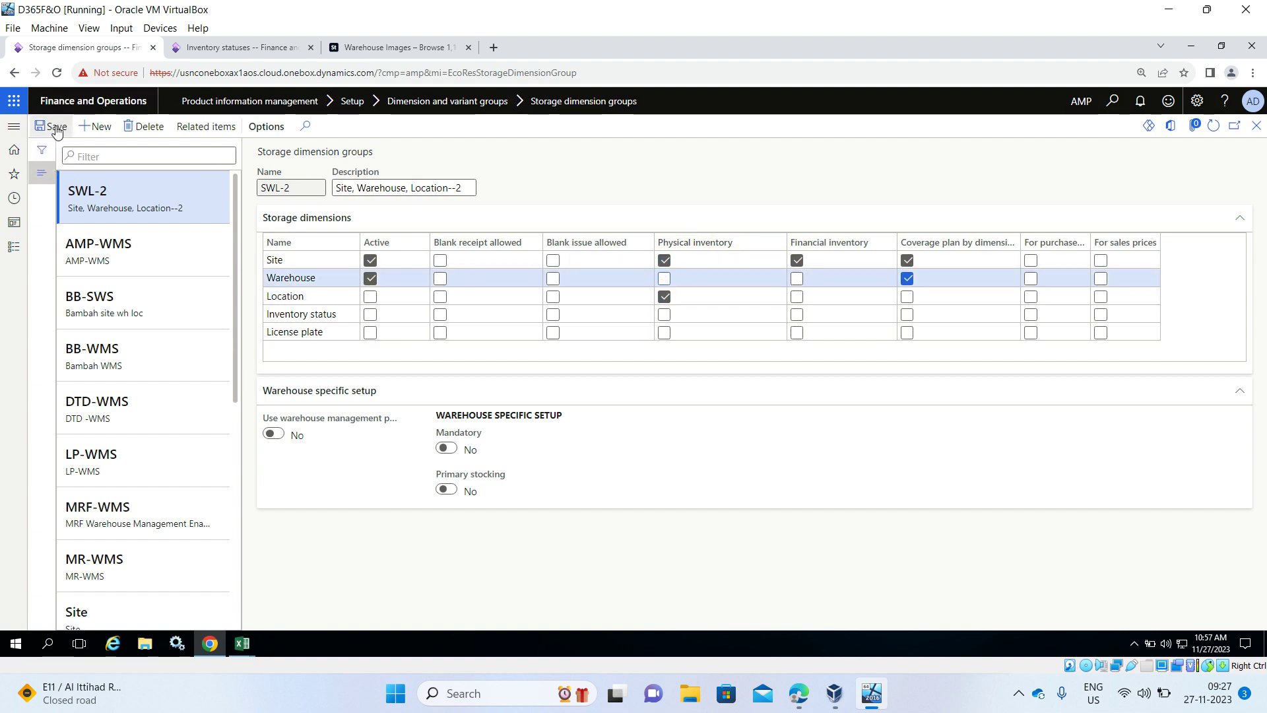
click(374, 299)
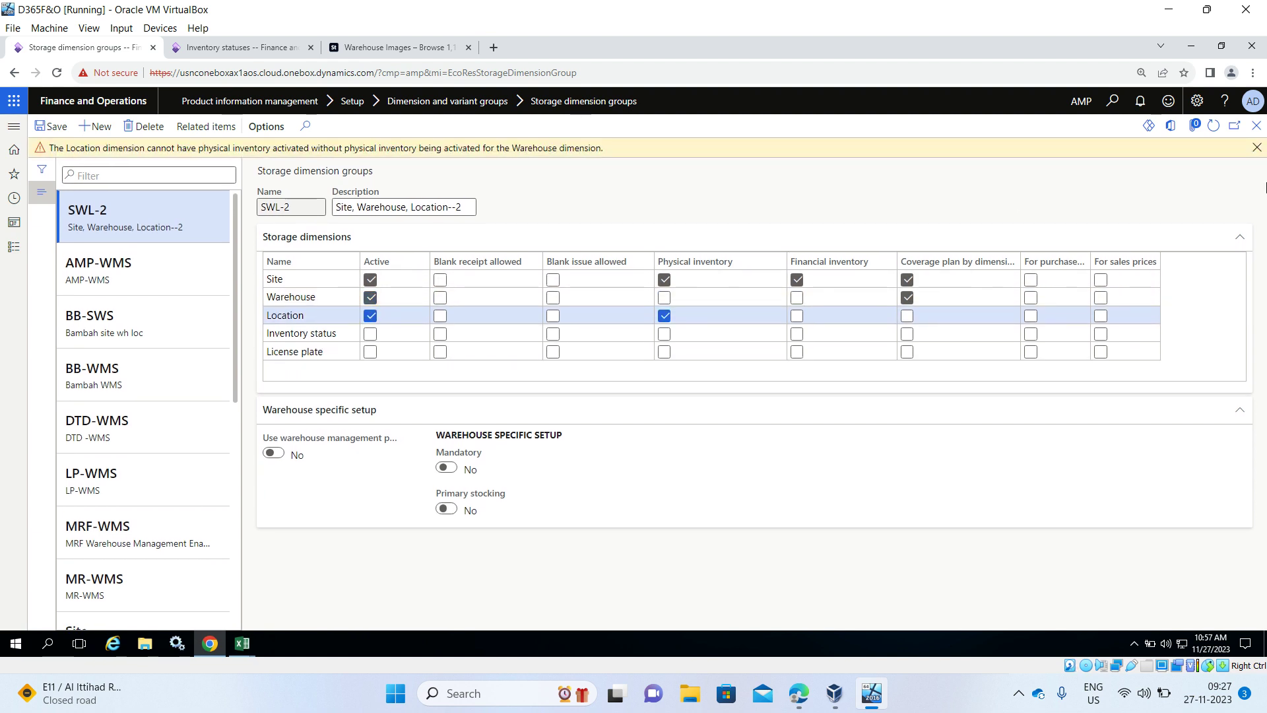
click(1257, 147)
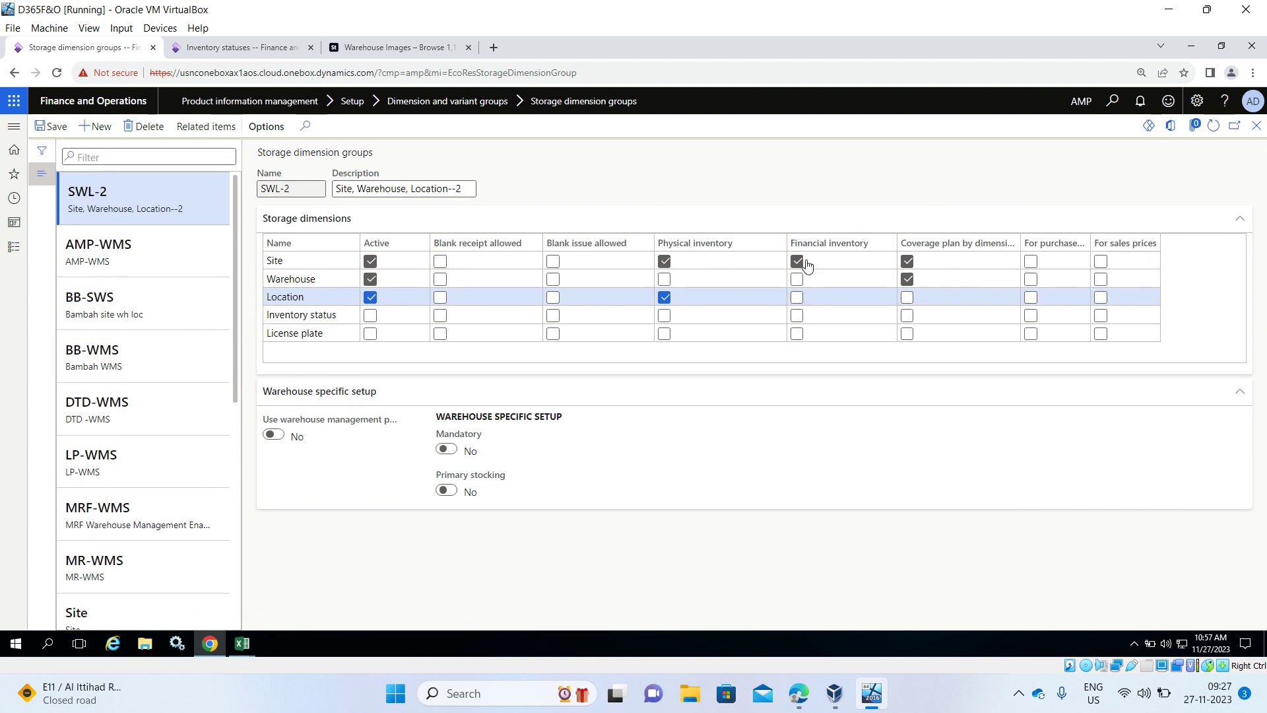
- Enable physical inventory on Warehouse, save, then reactivate the Location dimension
click(371, 298)
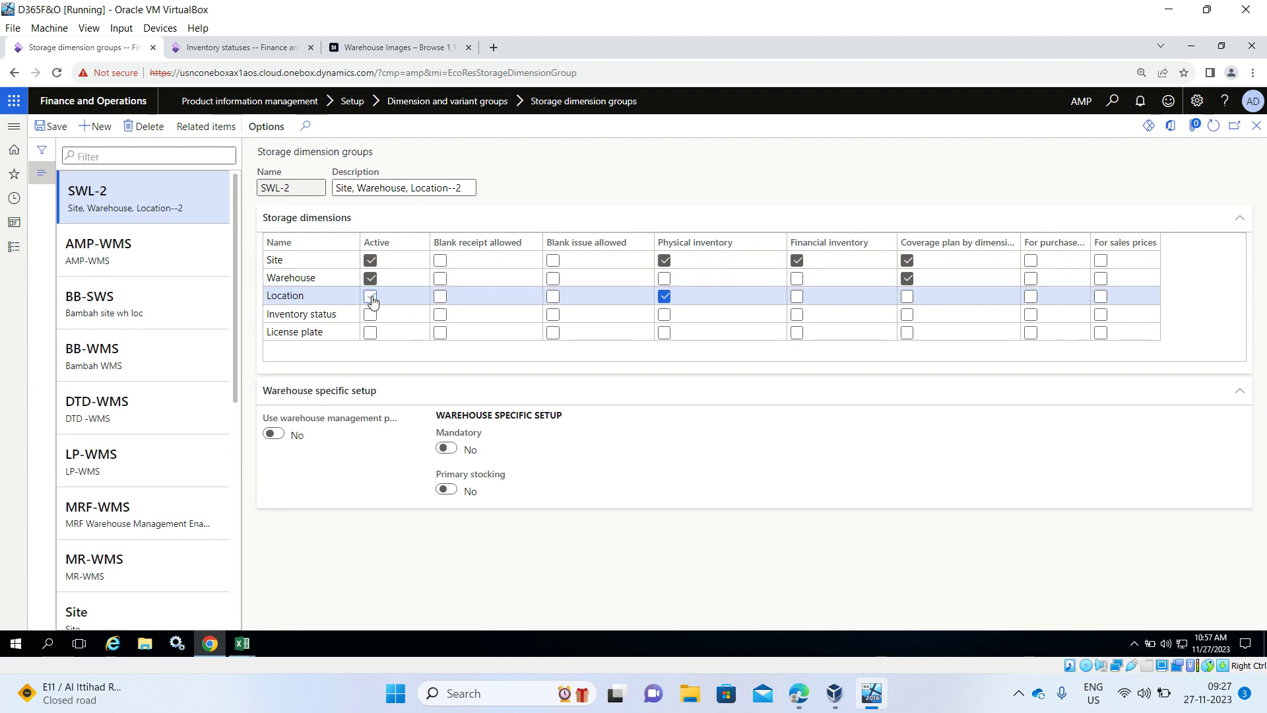
click(663, 297)
click(664, 280)
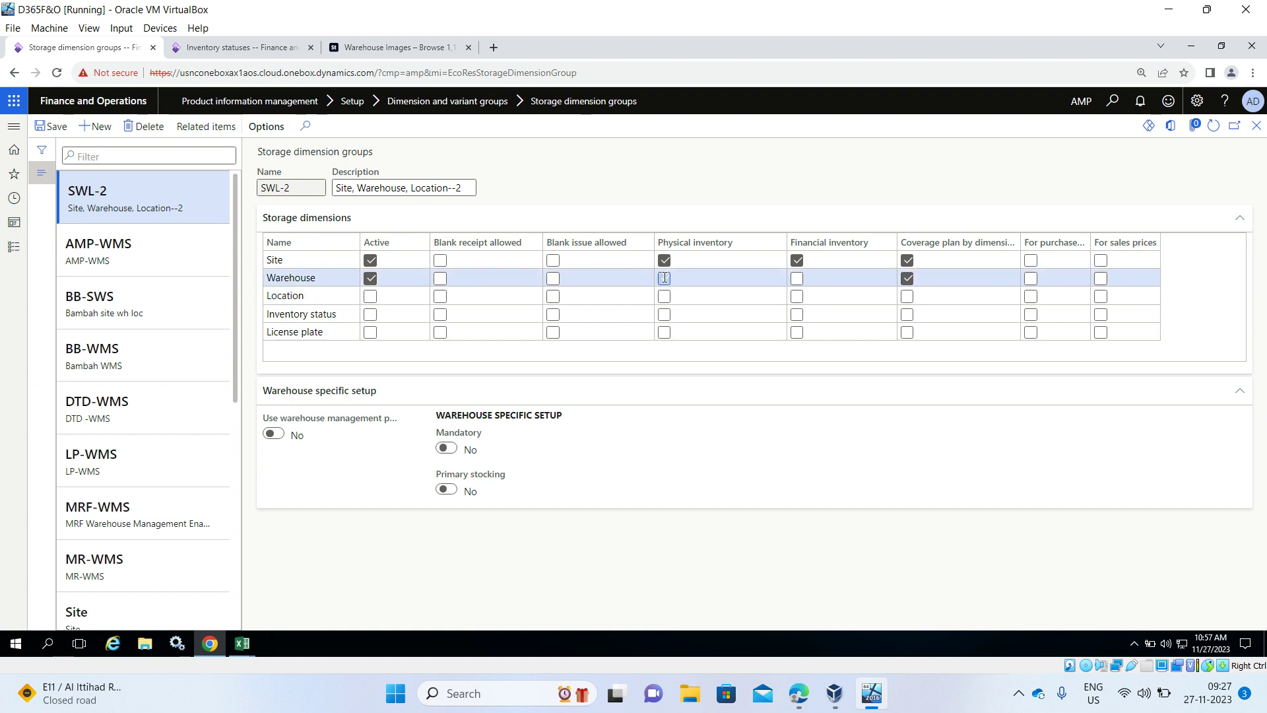
click(664, 280)
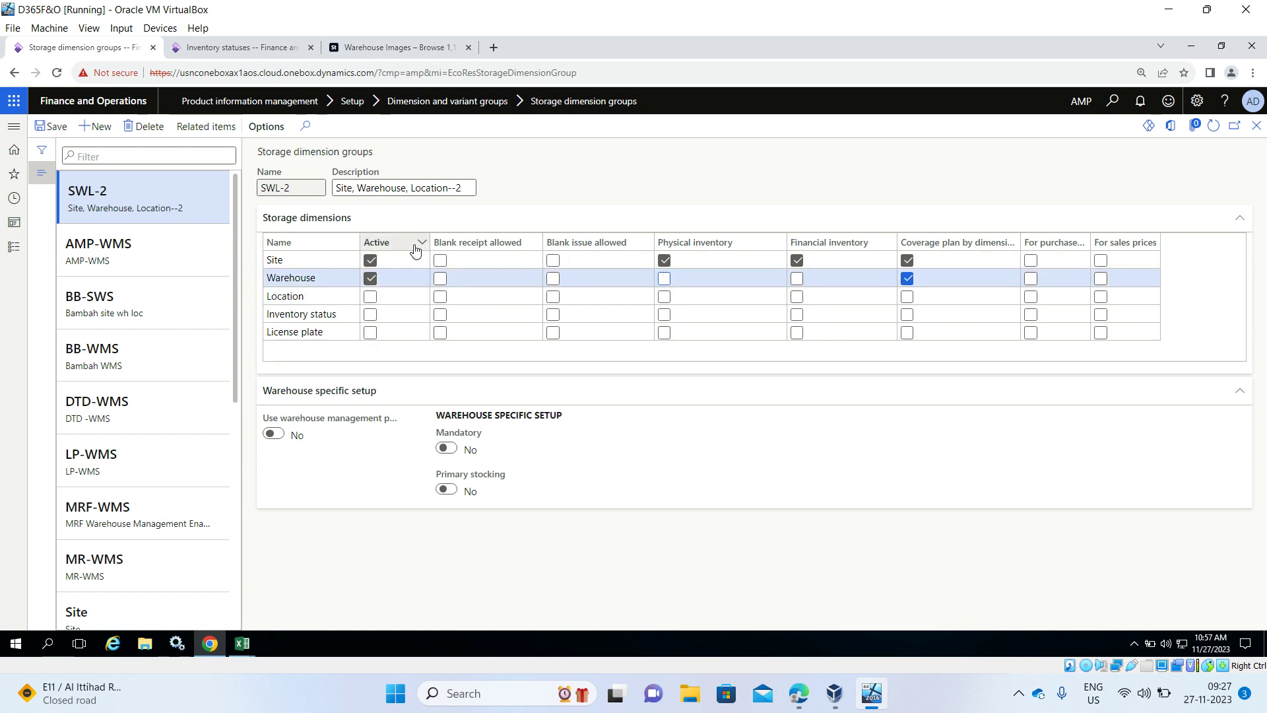
click(664, 280)
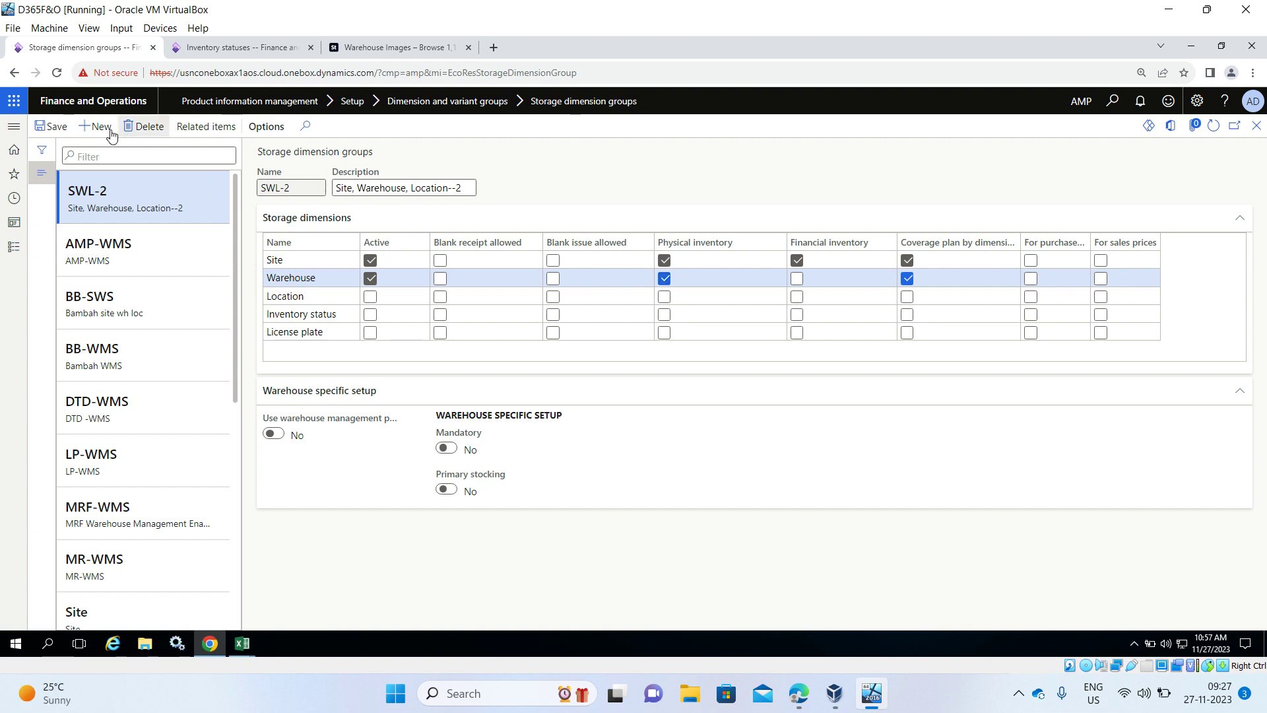
click(55, 130)
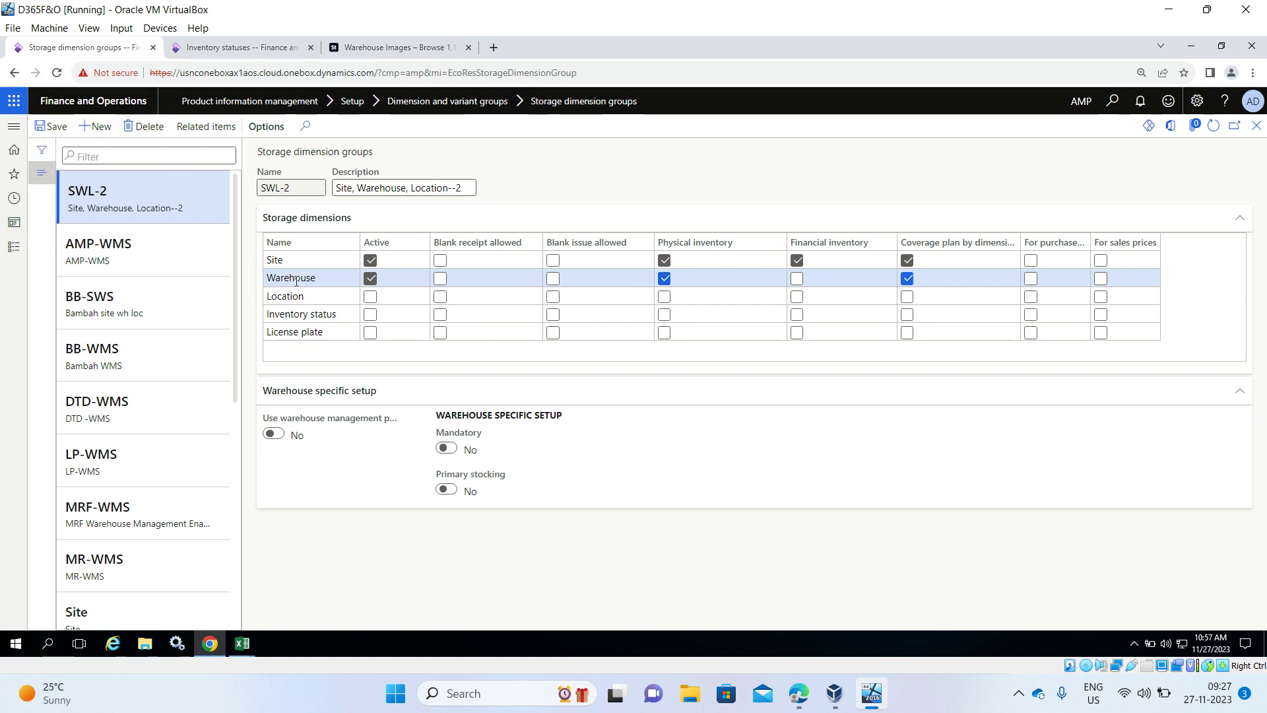
click(370, 298)
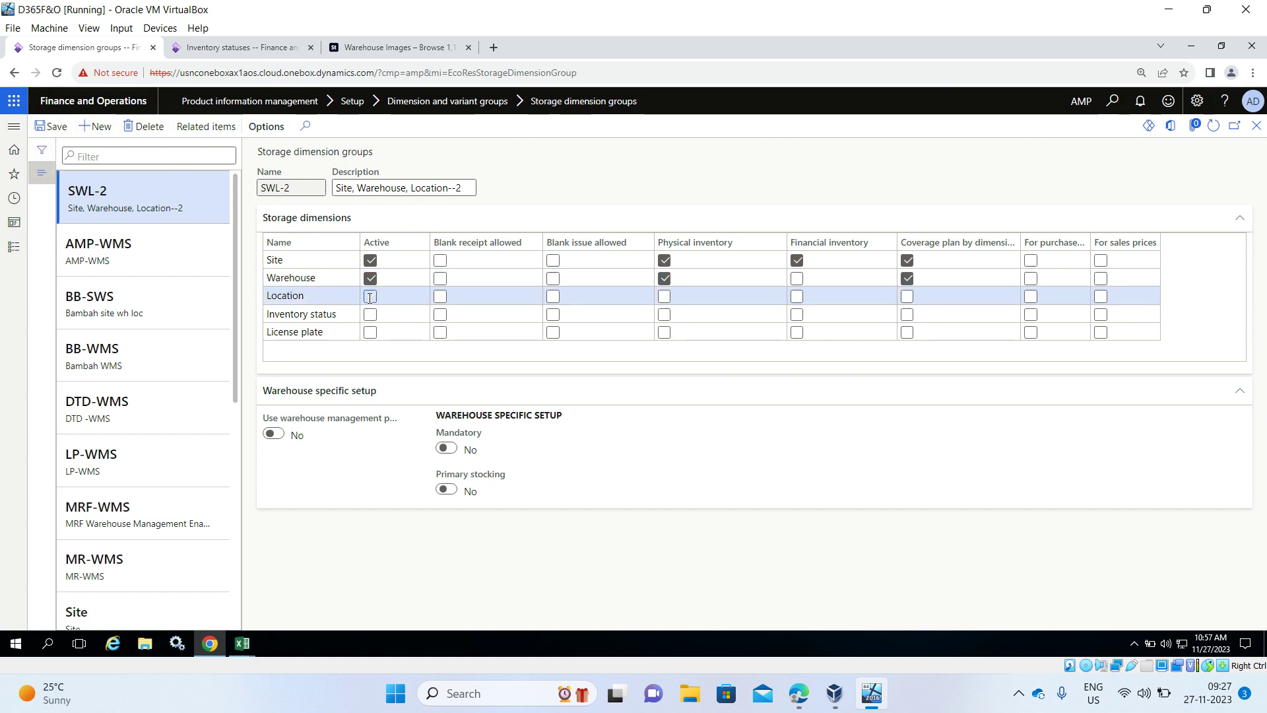
- Save SWL-2 with Location active, then try allowing blank receipts for Location
click(59, 128)
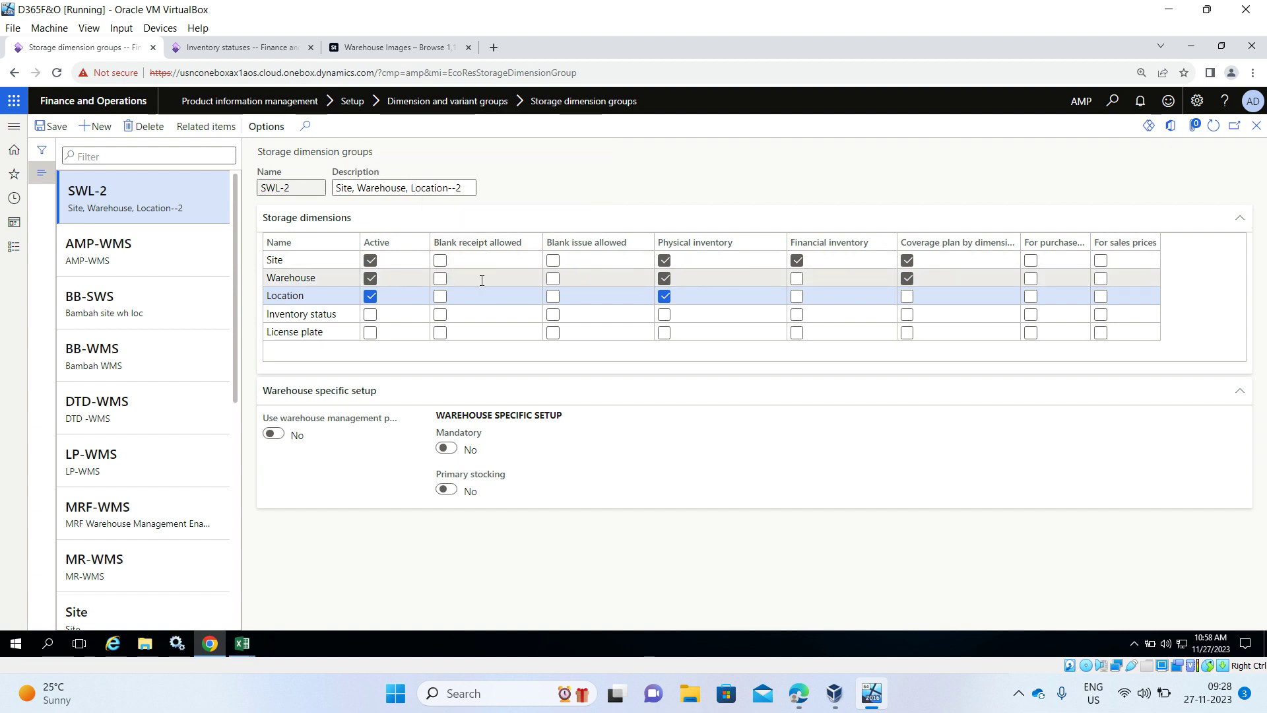
click(442, 298)
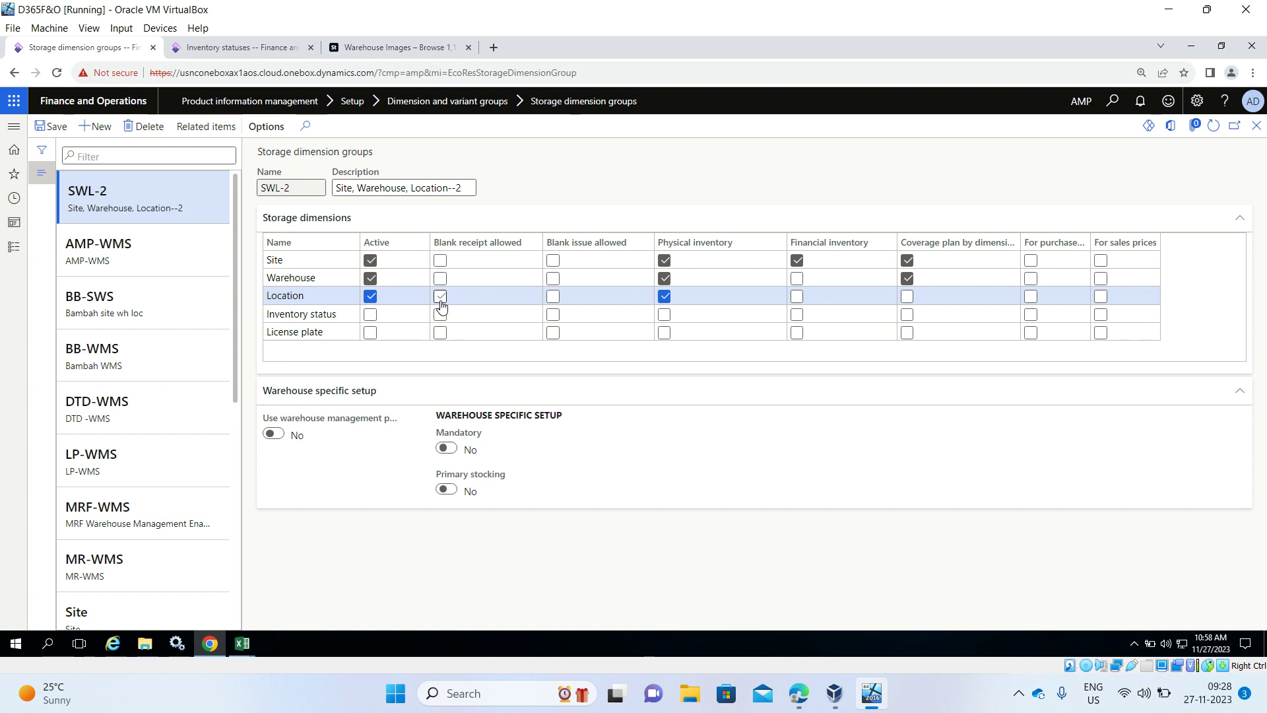
click(440, 302)
click(446, 302)
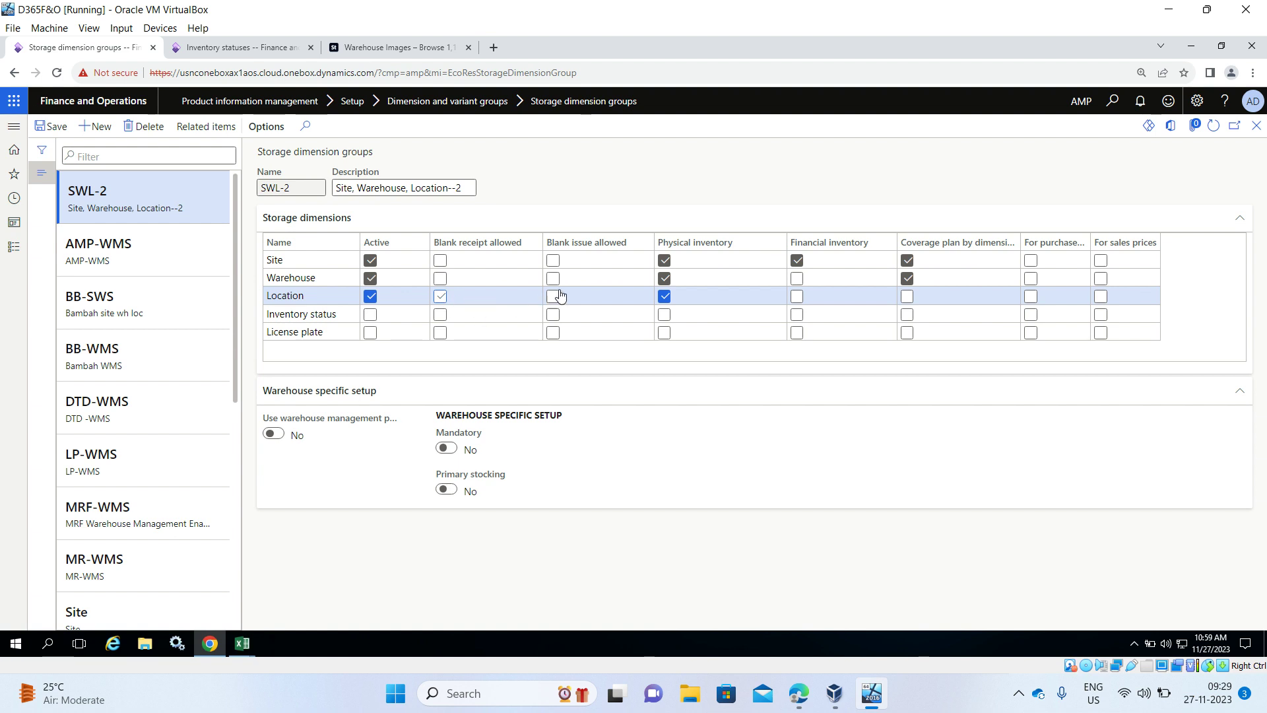
mouse_move(610, 251)
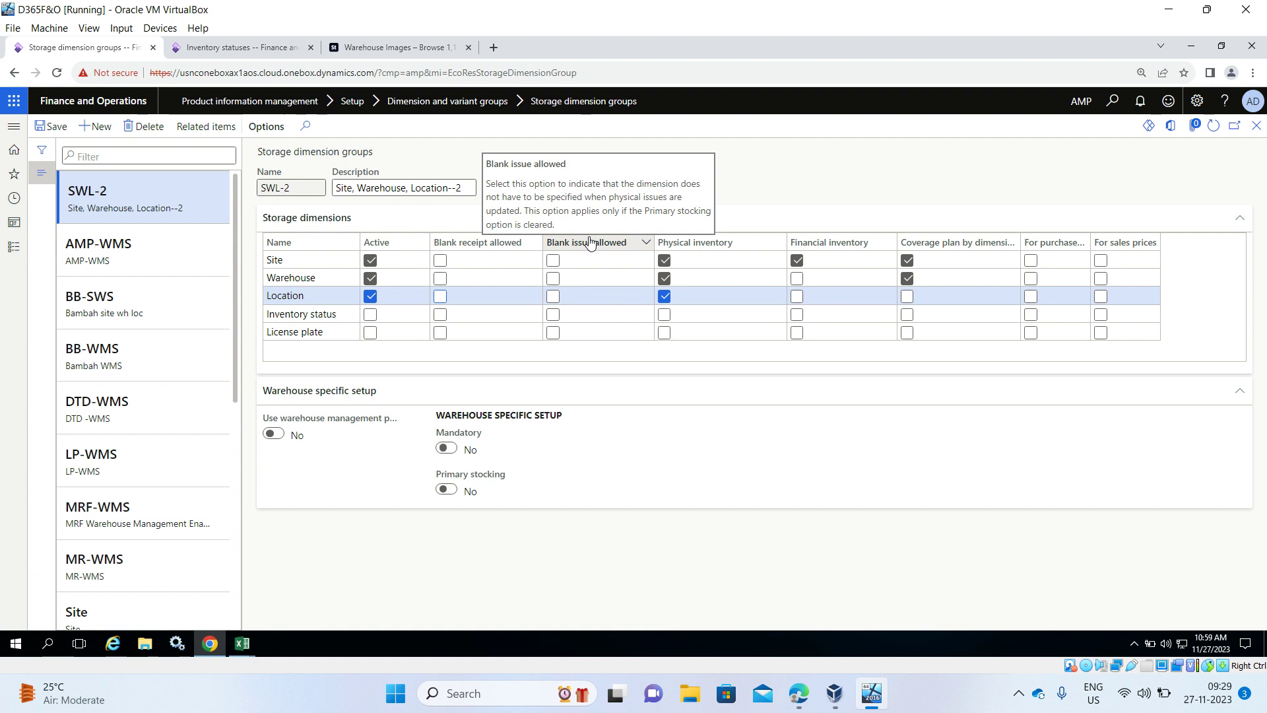
click(555, 297)
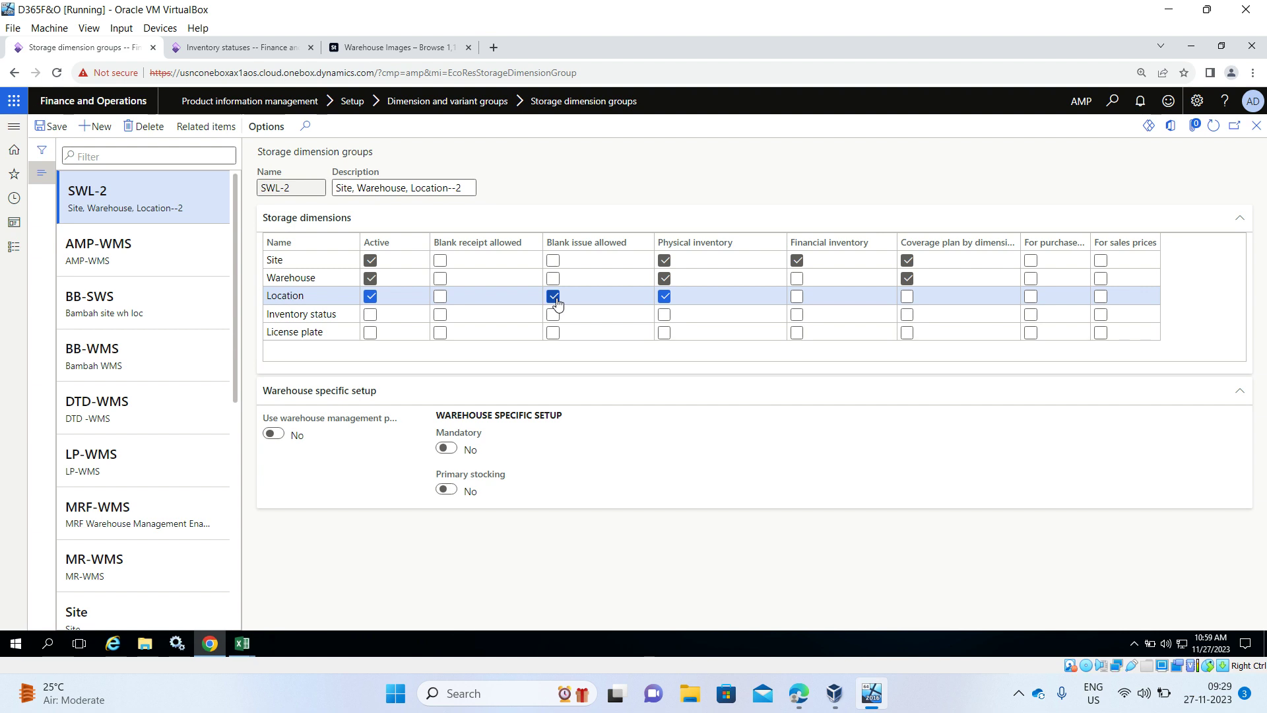
click(556, 301)
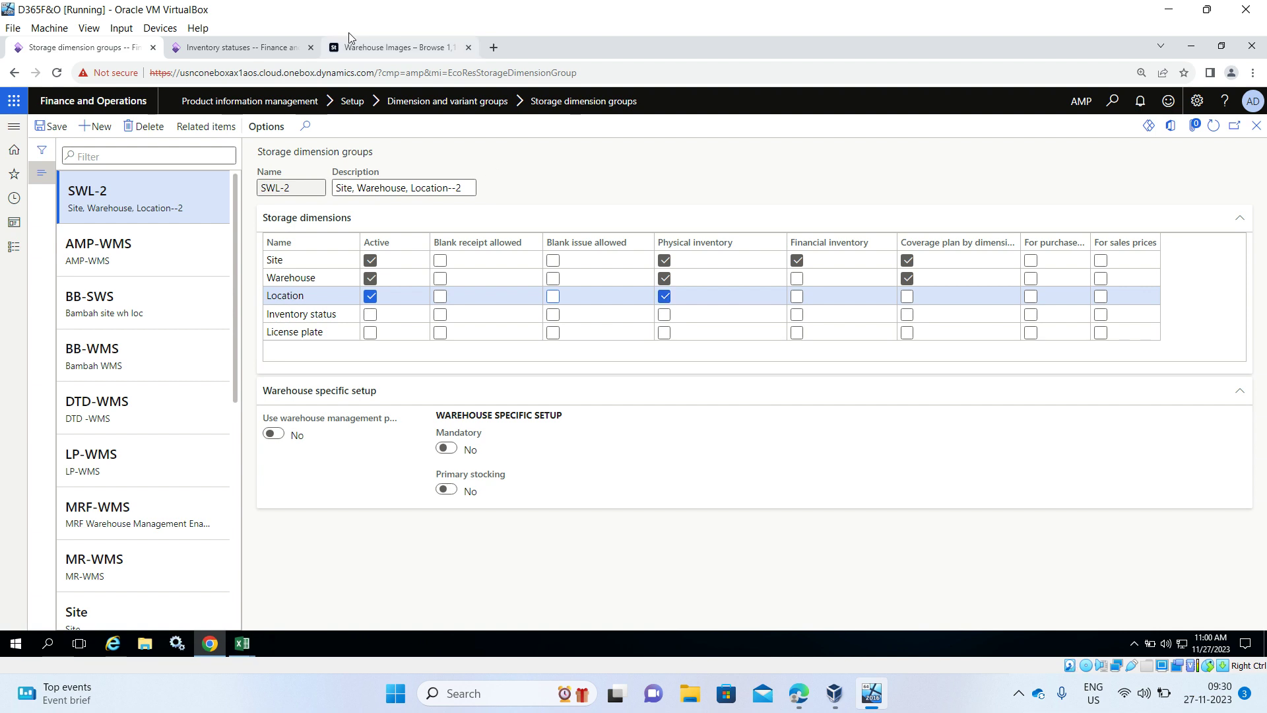
click(359, 51)
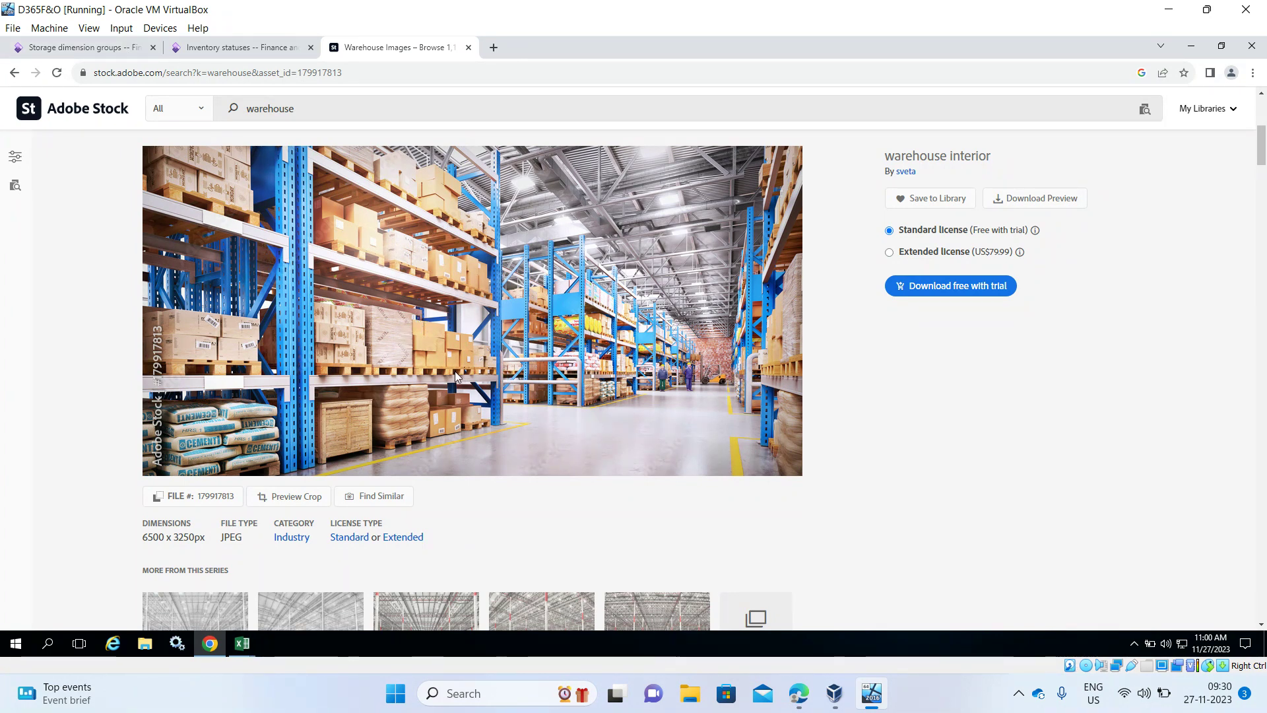
click(90, 46)
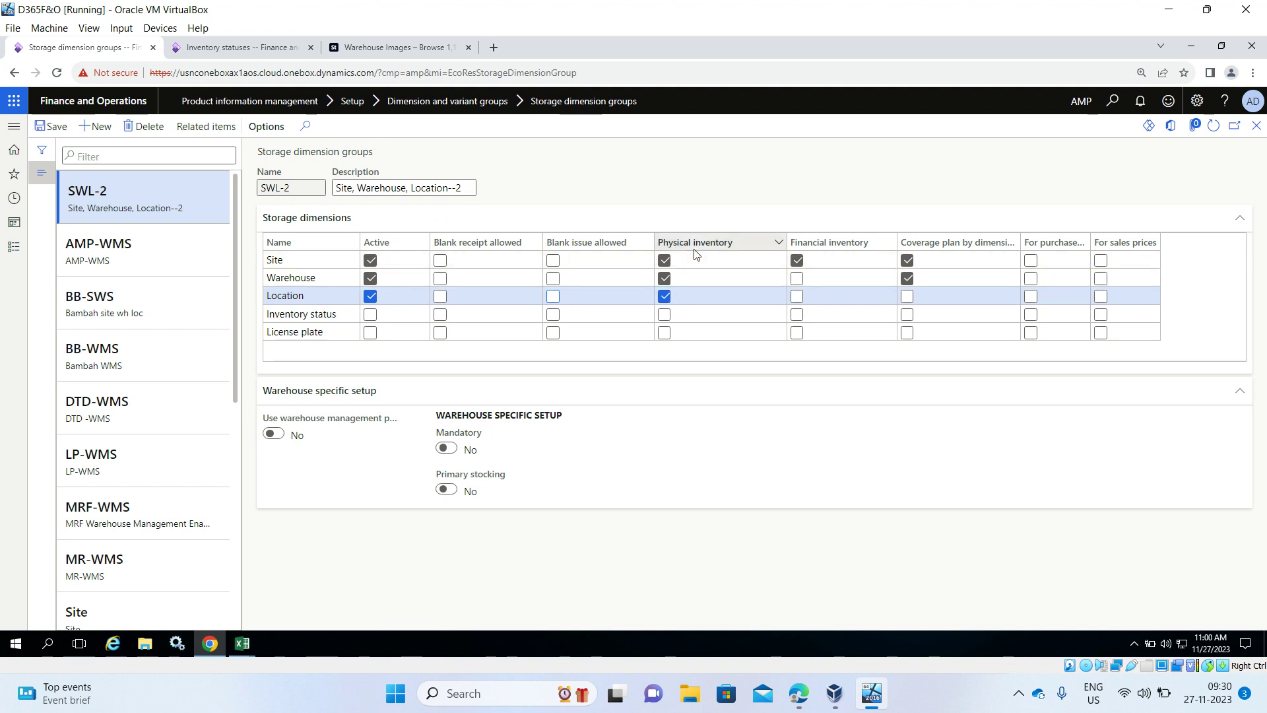
mouse_move(840, 254)
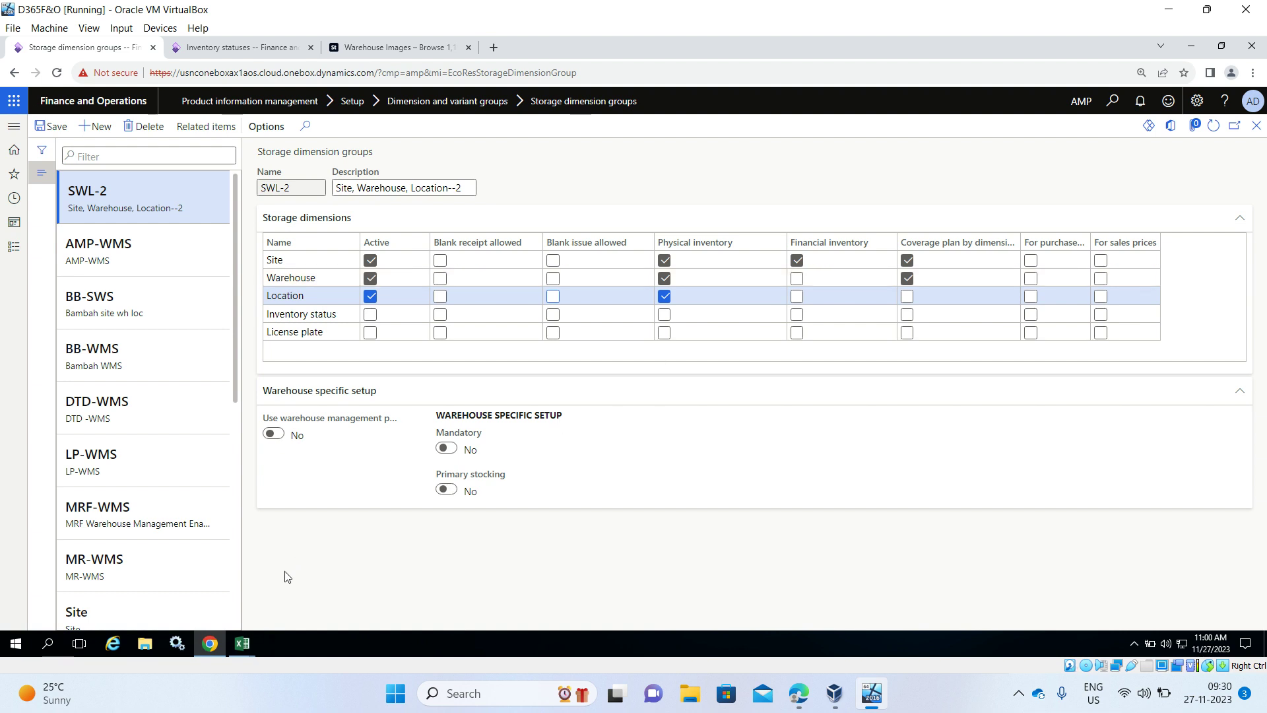
mouse_move(251, 644)
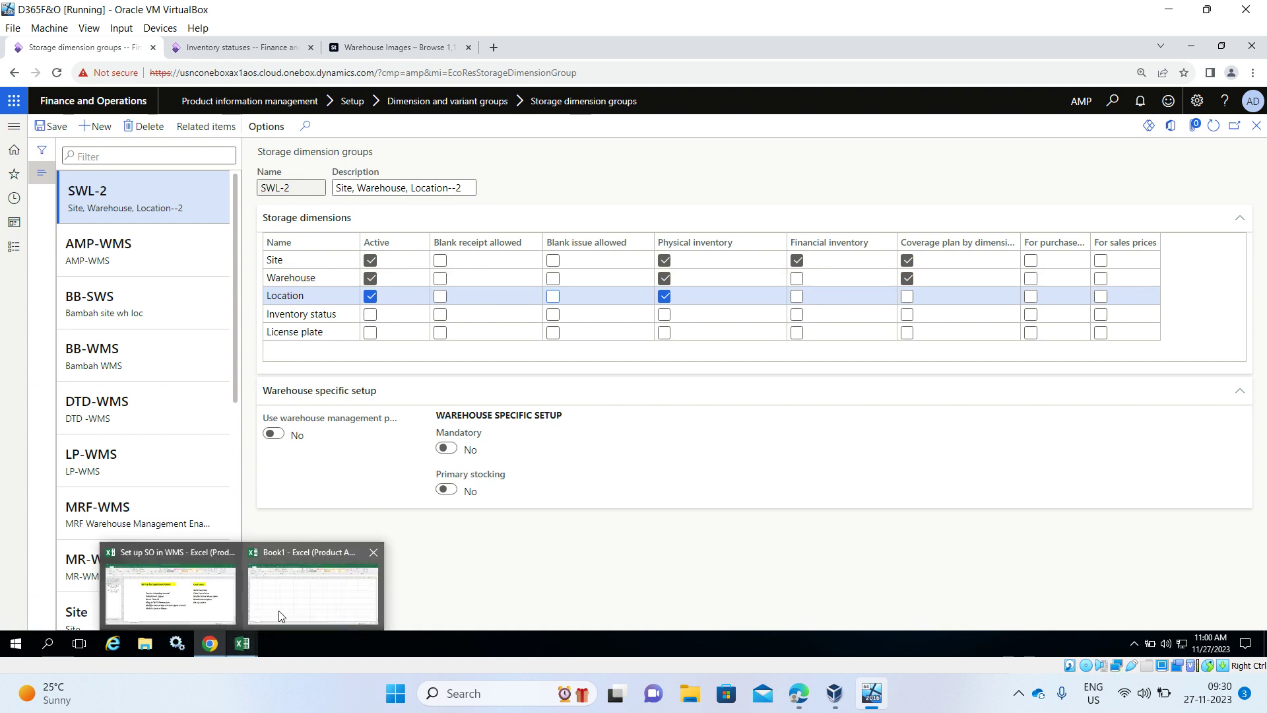
- On the blank Book1 sheet, enter Wh1 100 in J8/L8 and Wh2 200 in J10/L10
click(265, 622)
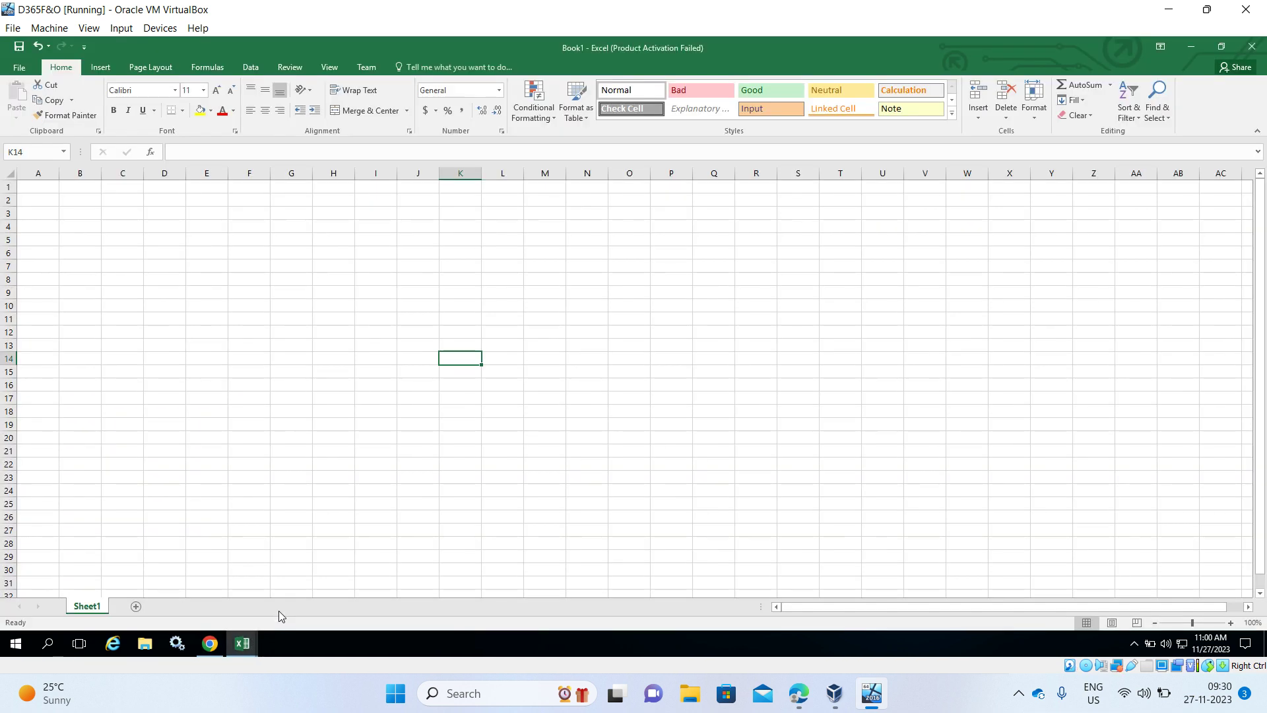
click(417, 281)
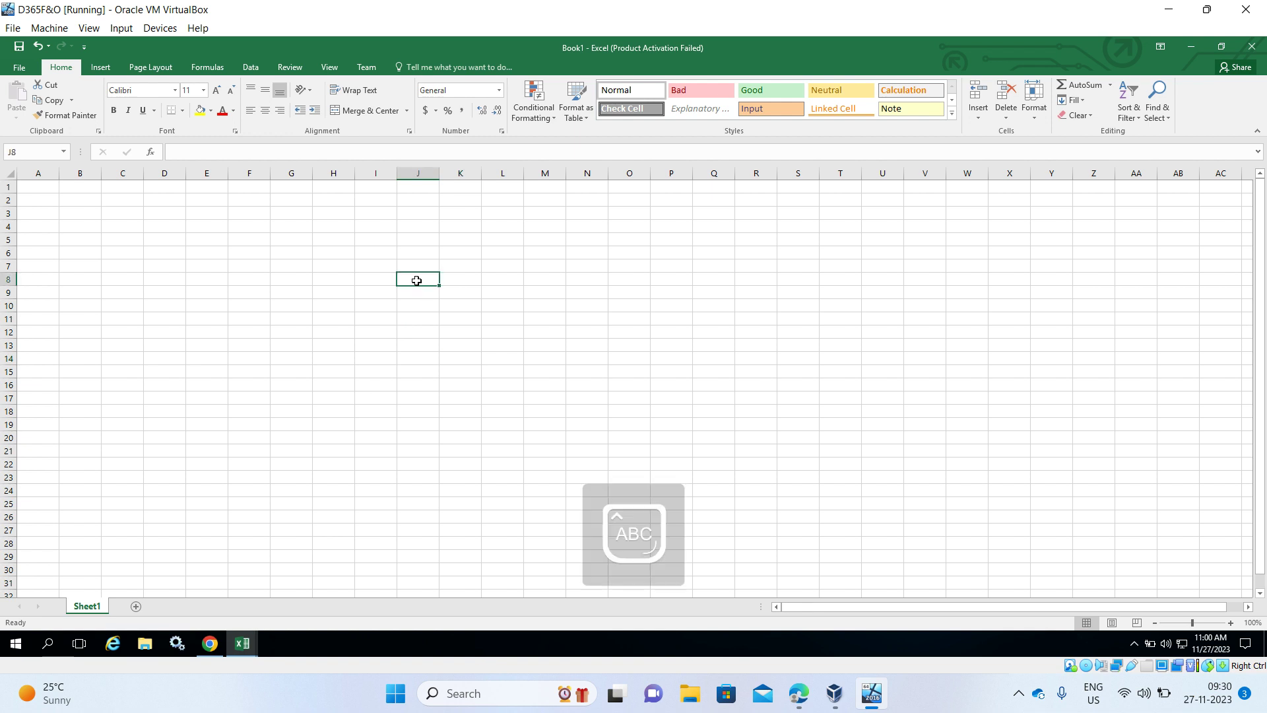
text(Whi)
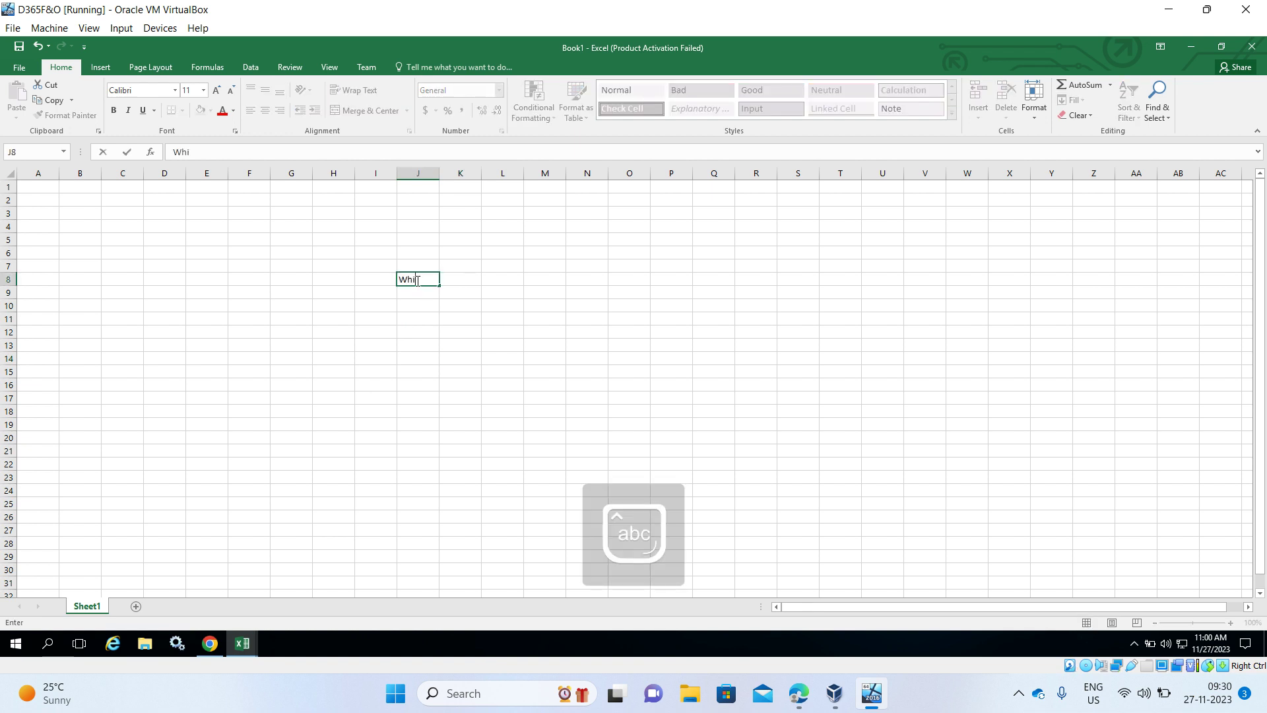
key(BackSpace)
text(1)
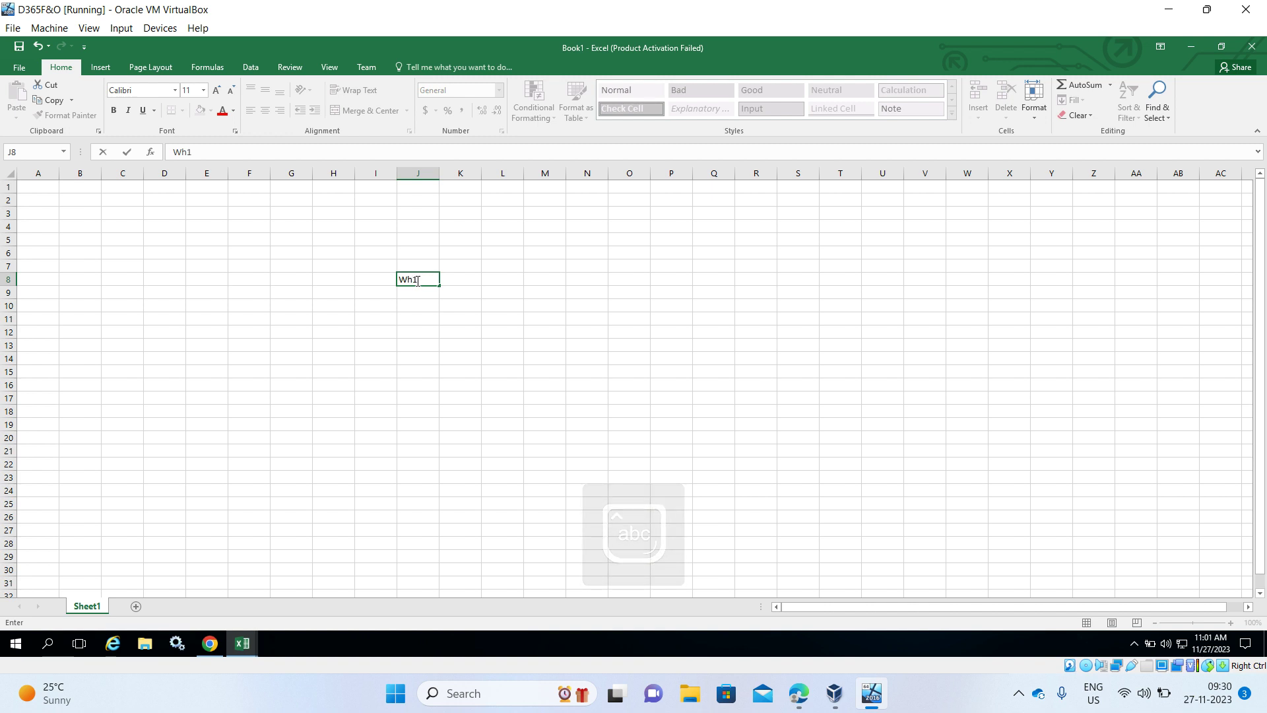
key(Tab)
key(Tab)
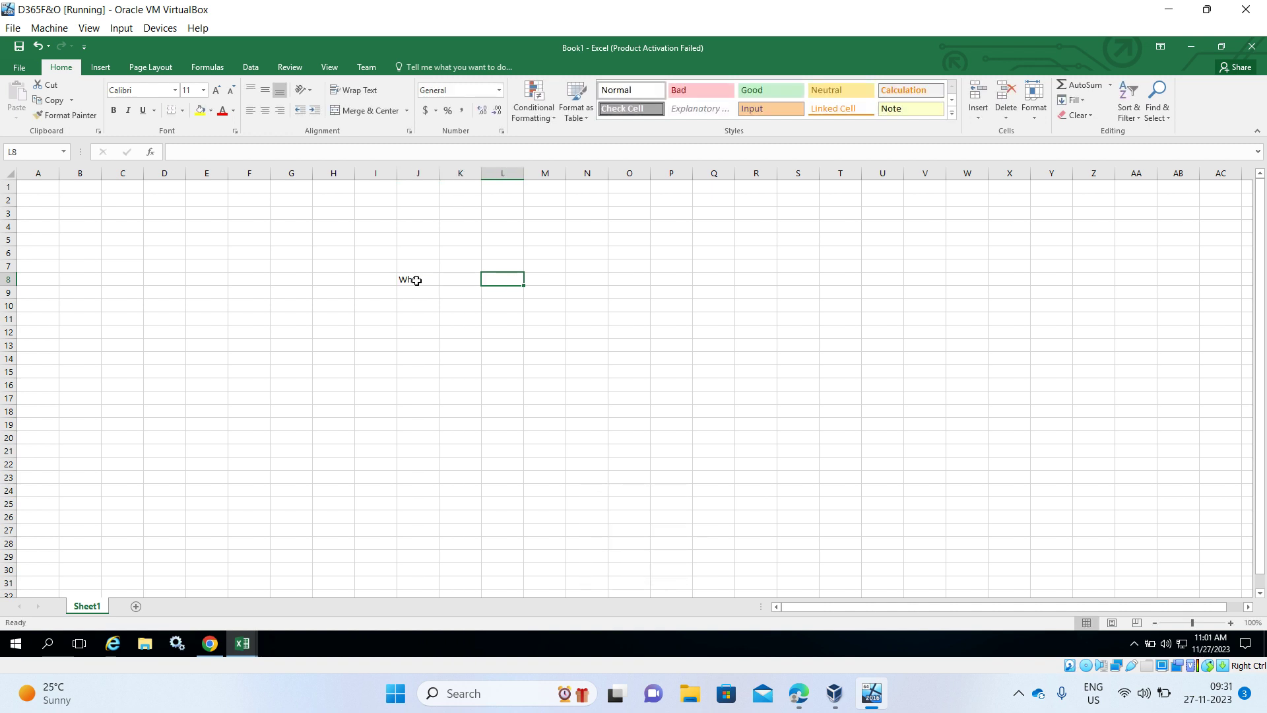
text(100)
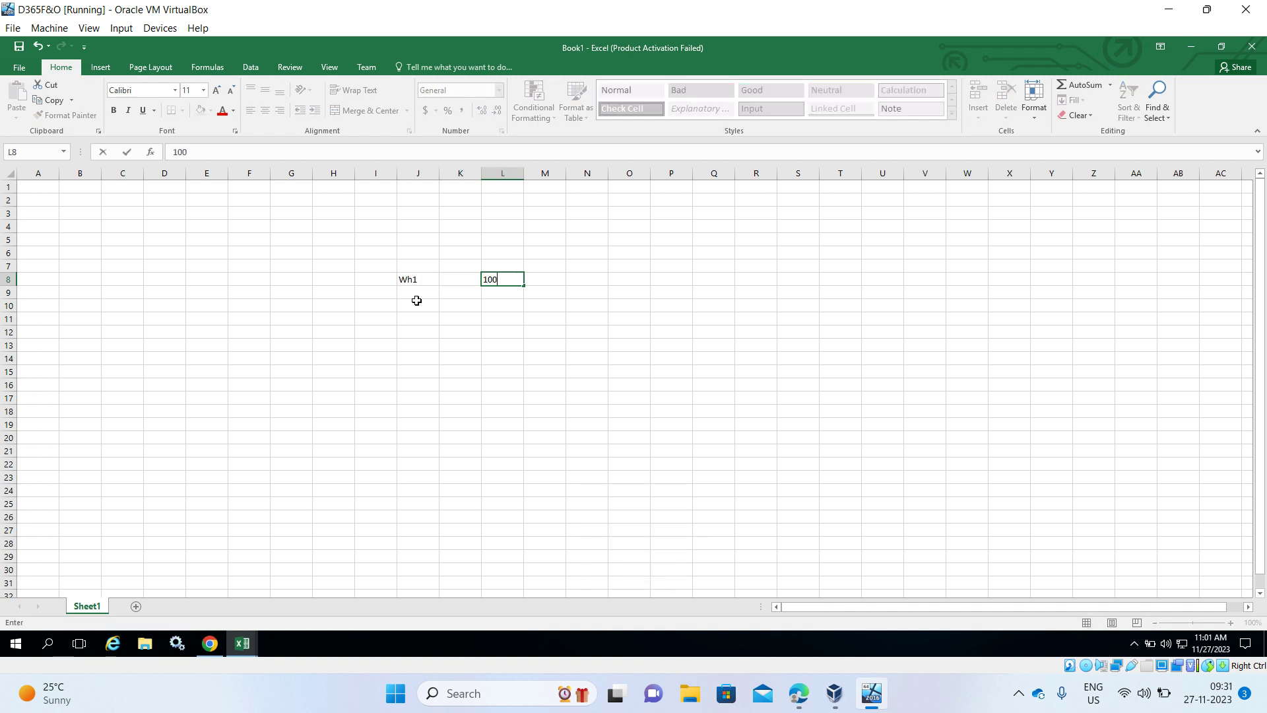
click(416, 308)
text(W)
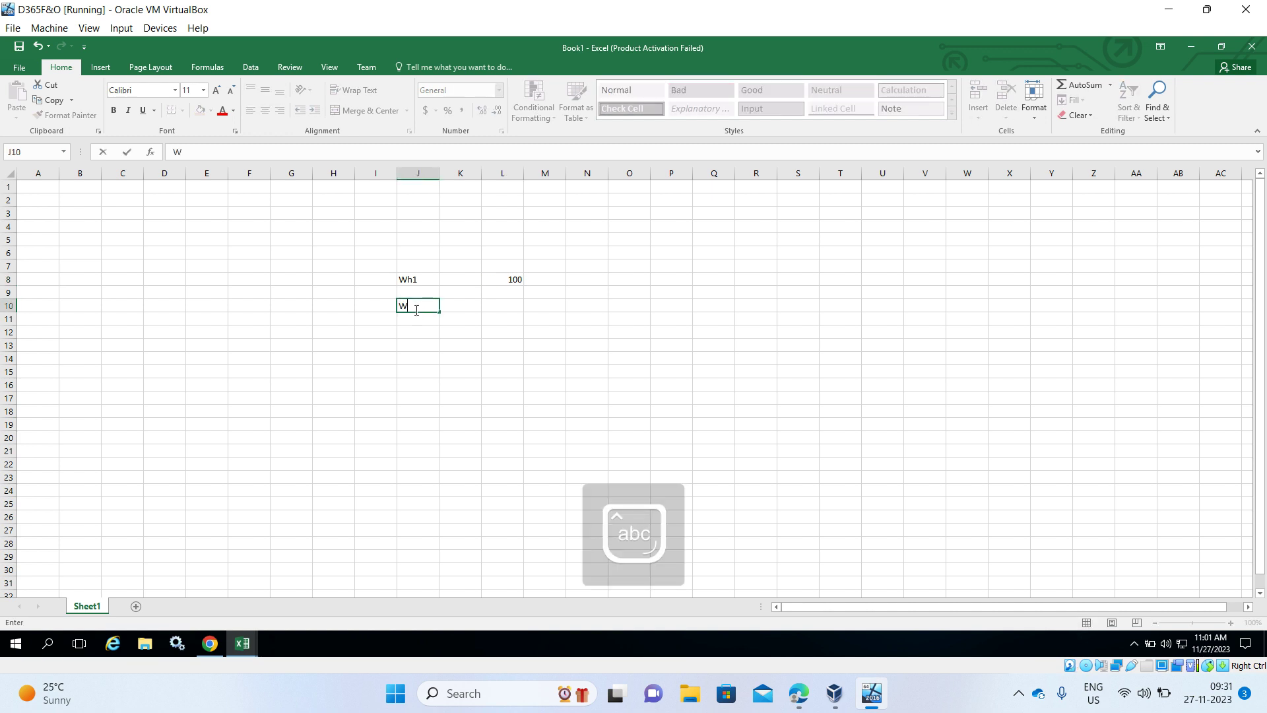
text(h2)
key(Tab)
key(Tab)
text(2)
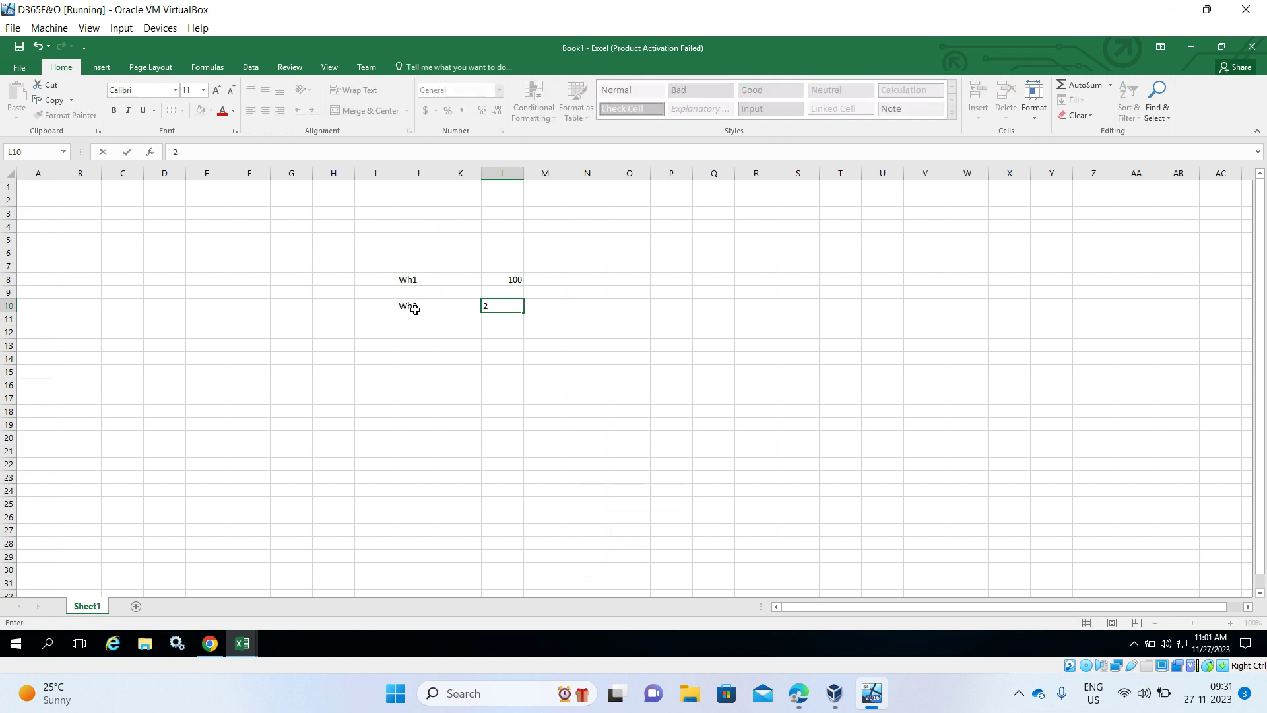
text(00)
click(498, 355)
- Check the average of L8:L10 and note AVG-150 in cell N13
drag(498, 277, 514, 304)
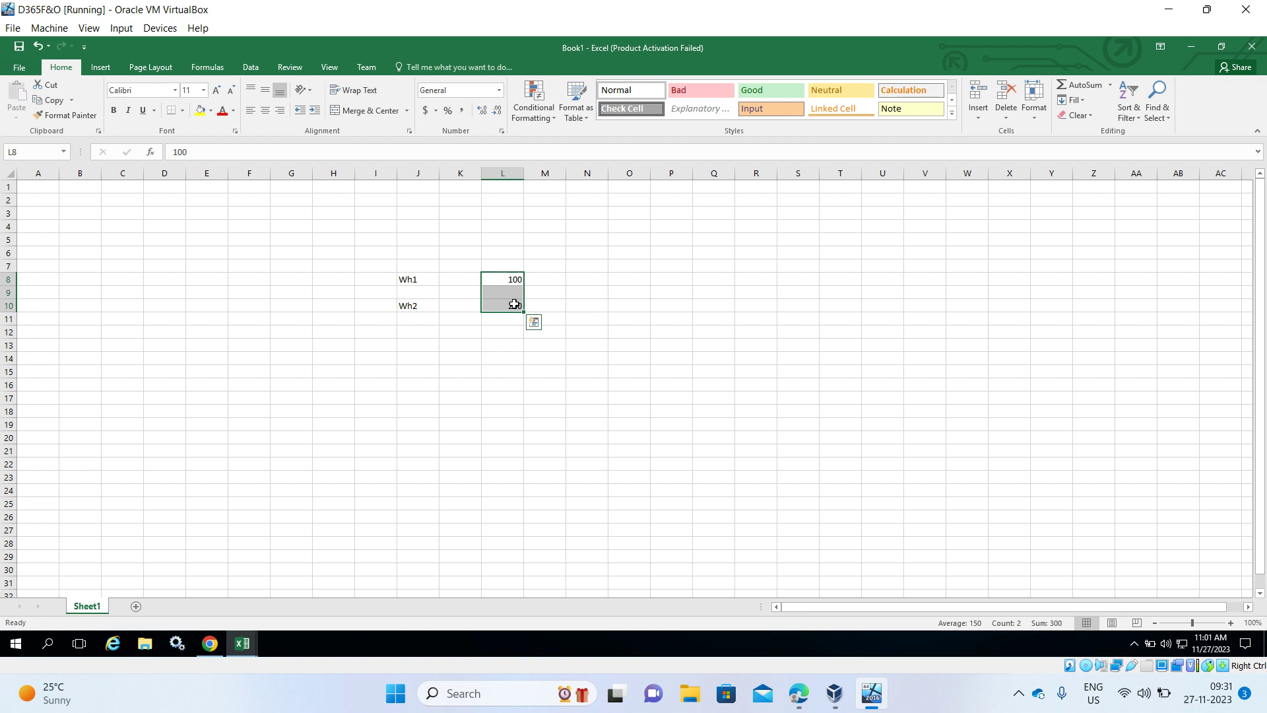
click(580, 347)
text(A)
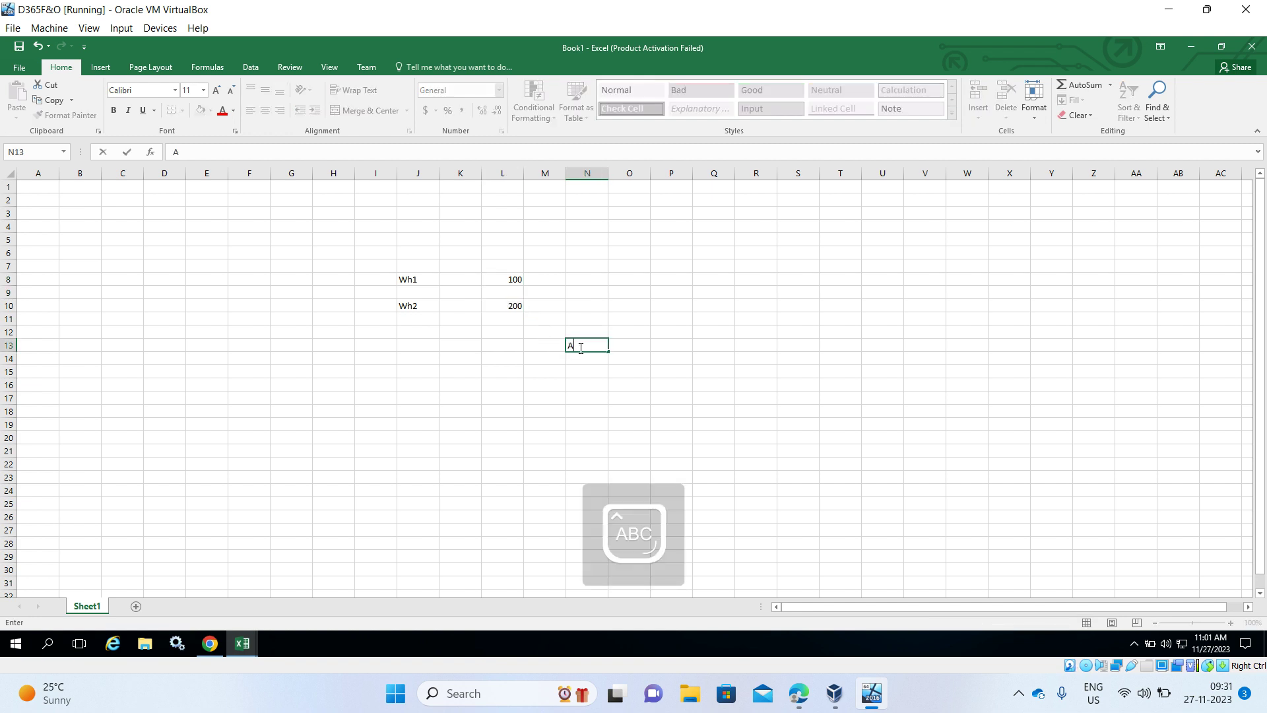
text(VG-150)
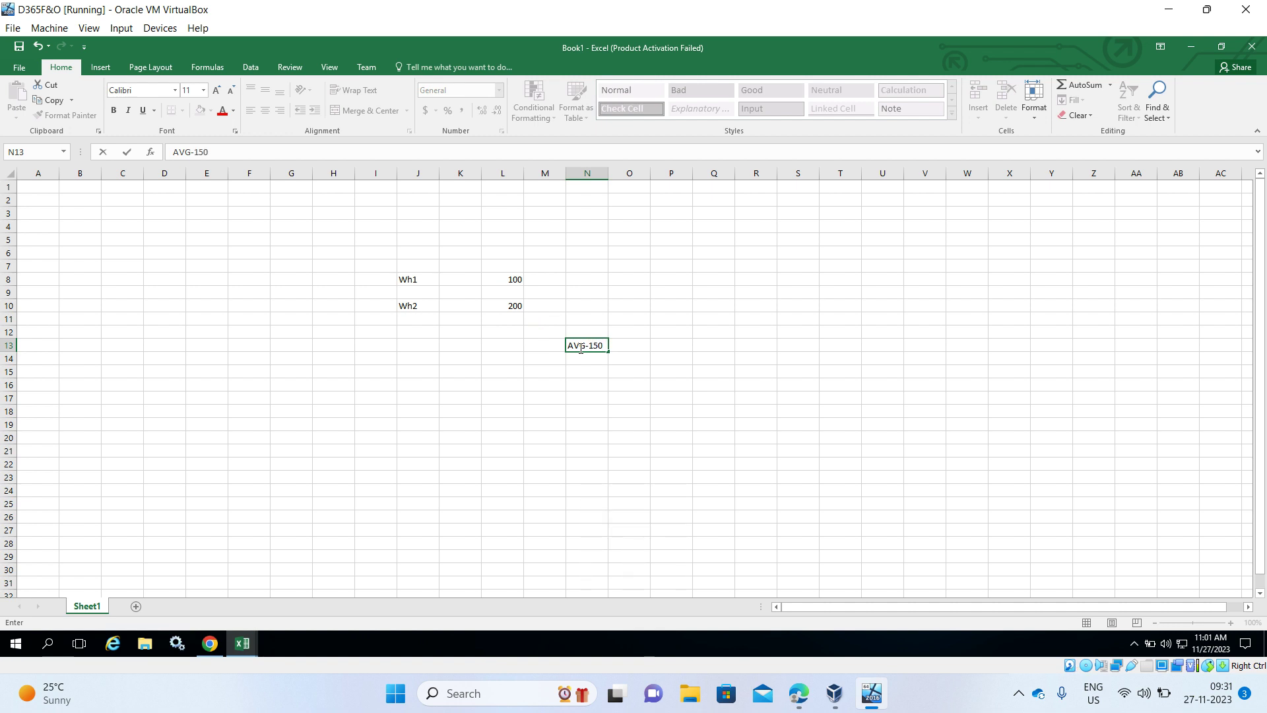
click(535, 342)
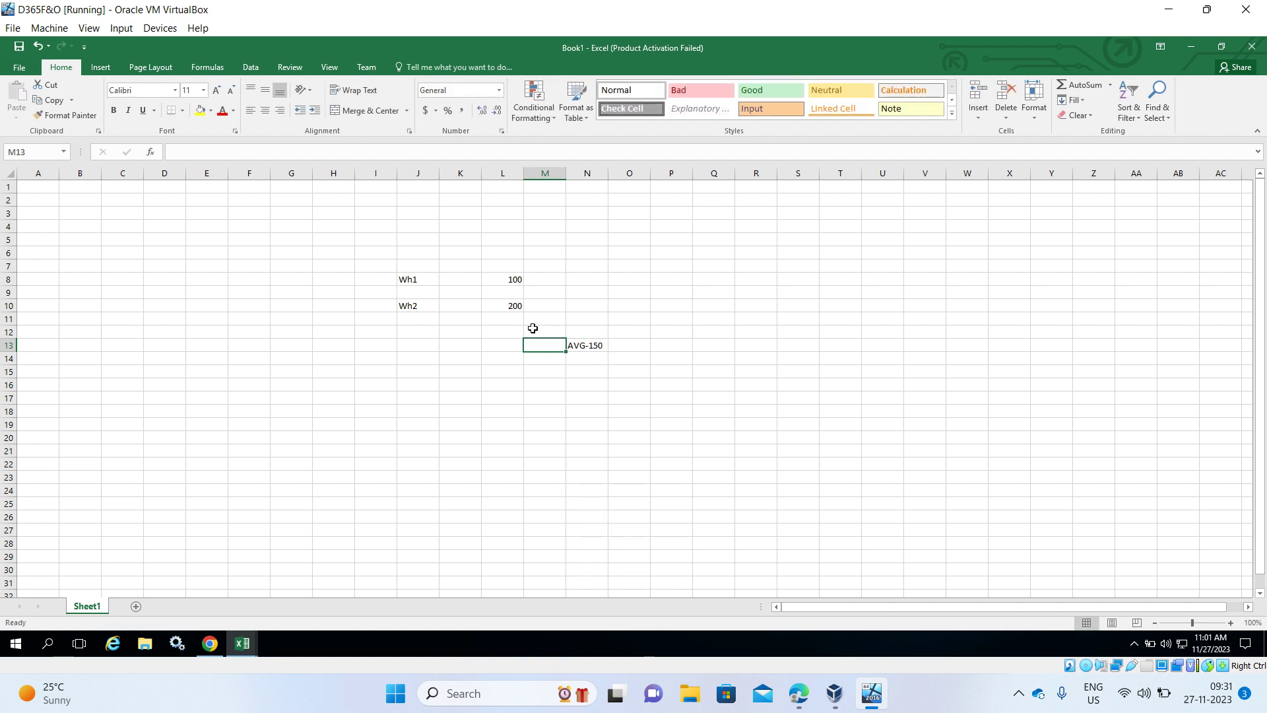
click(581, 345)
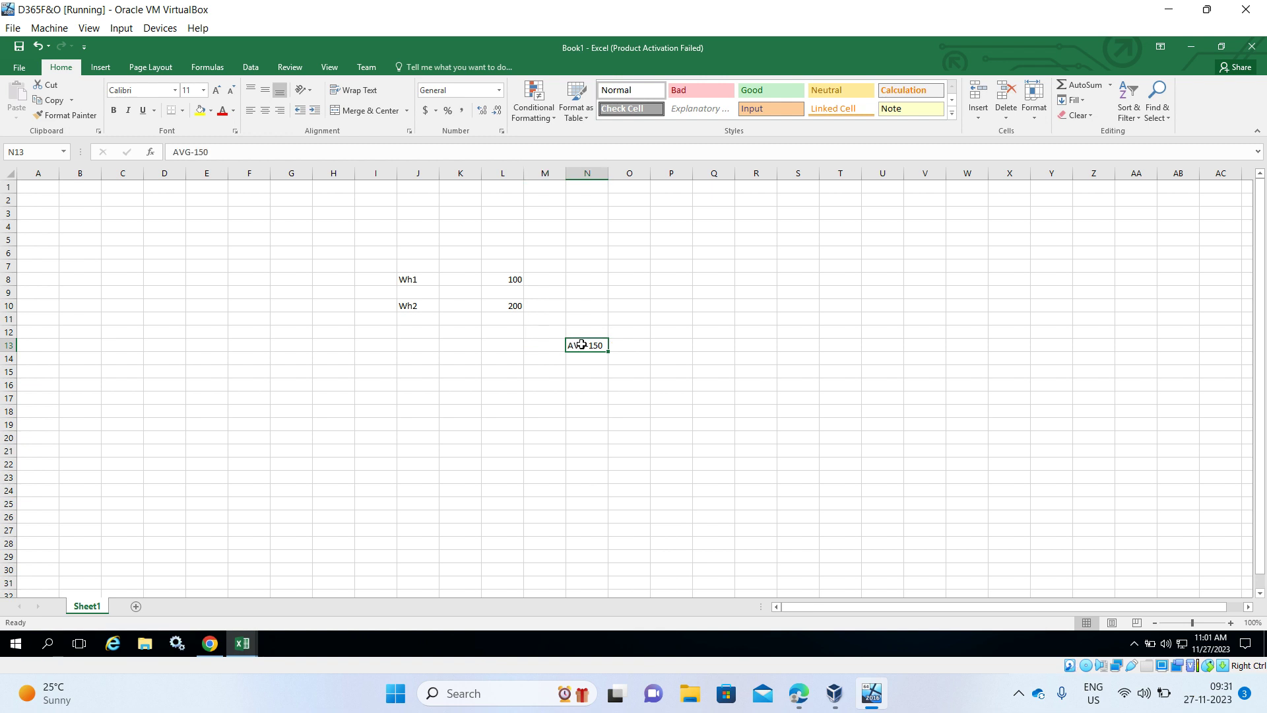
key(alt)
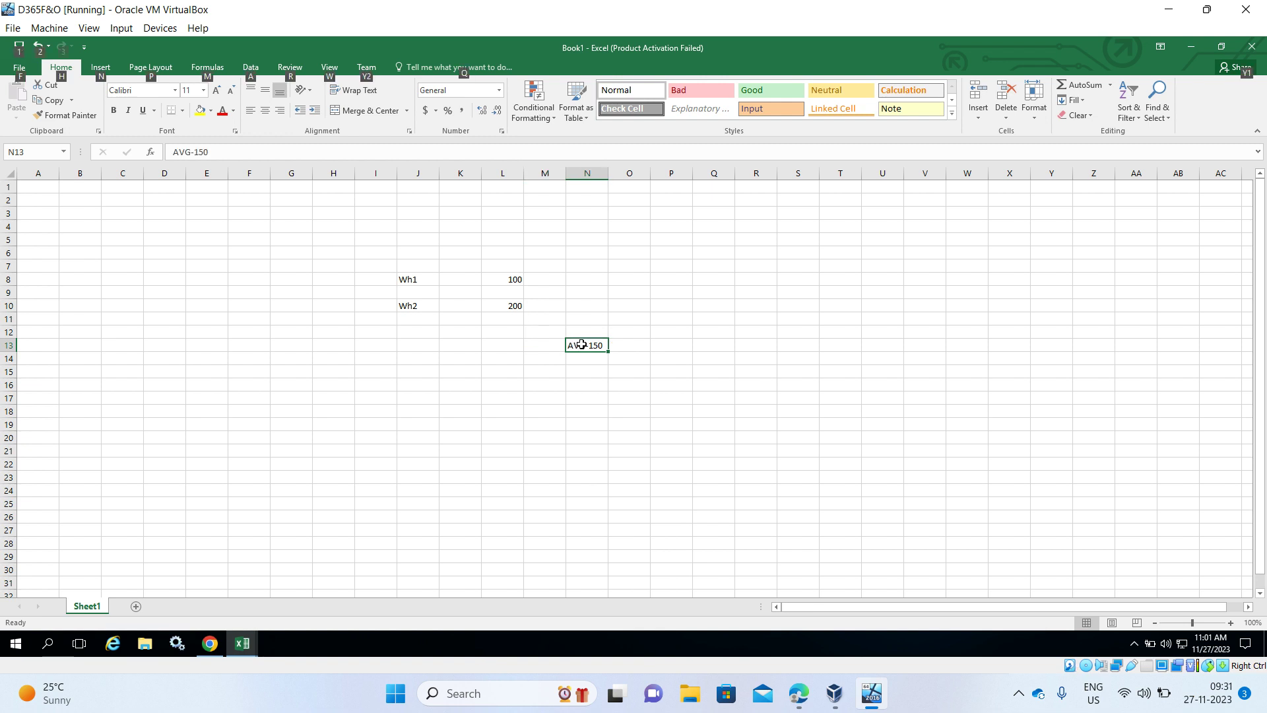
key(alt+Tab)
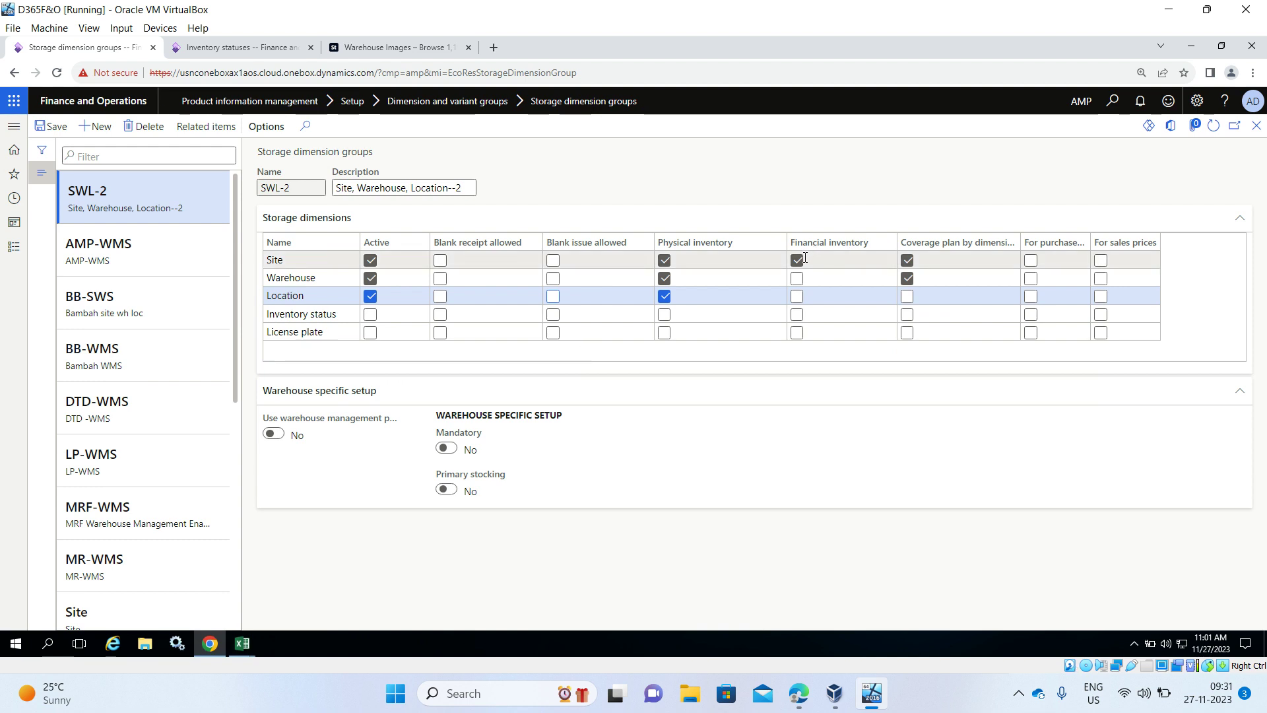
- Tick Financial inventory on the Warehouse row of SWL-2 and save the group
key(alt+Tab)
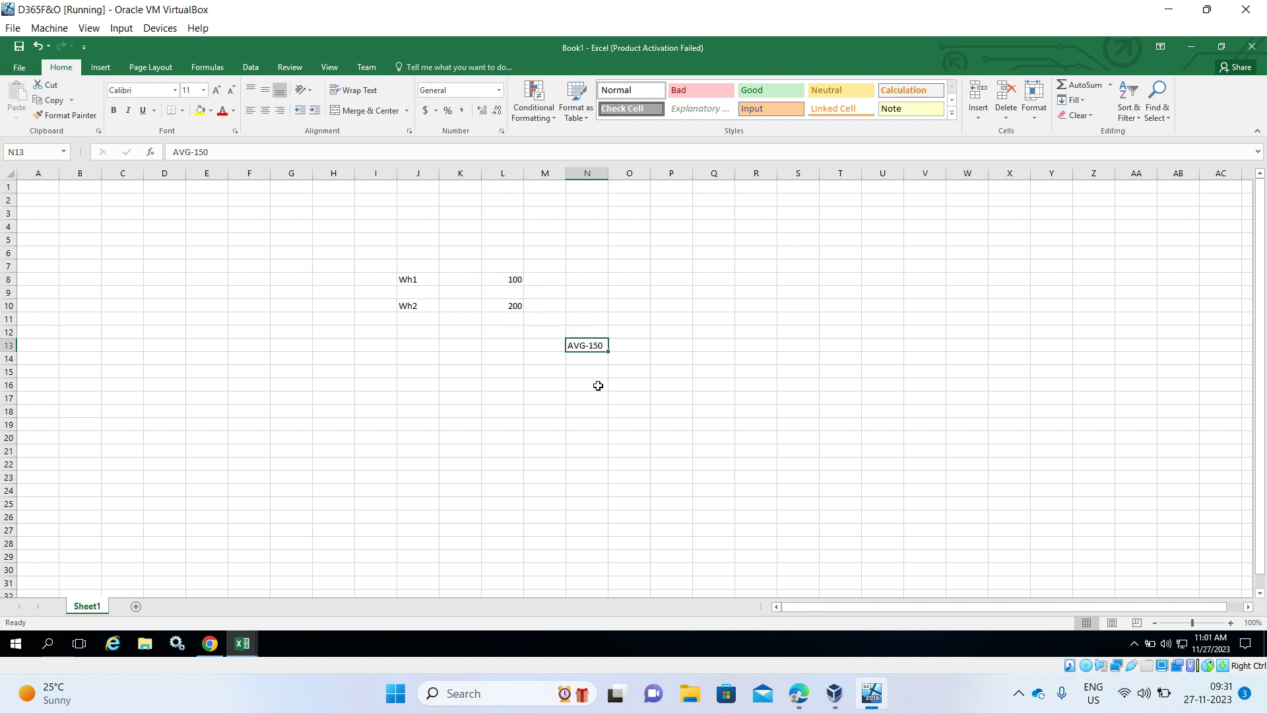
key(alt+Tab)
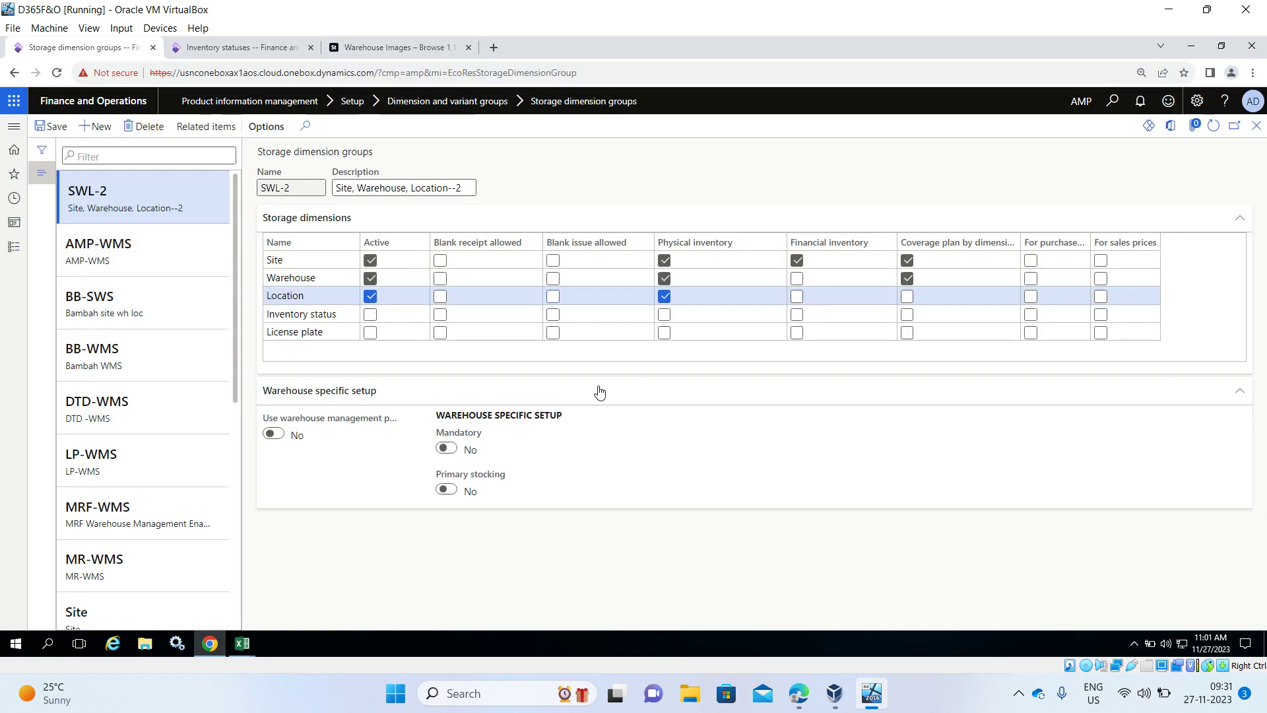
click(797, 278)
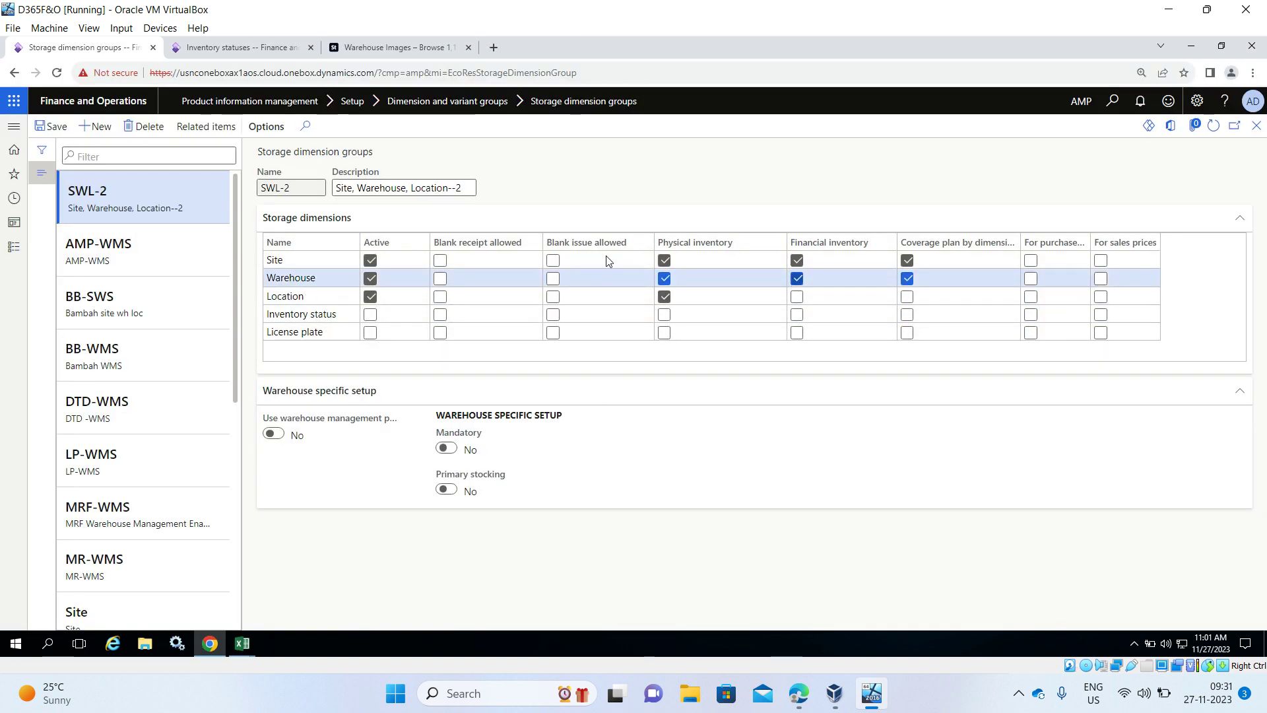
click(57, 132)
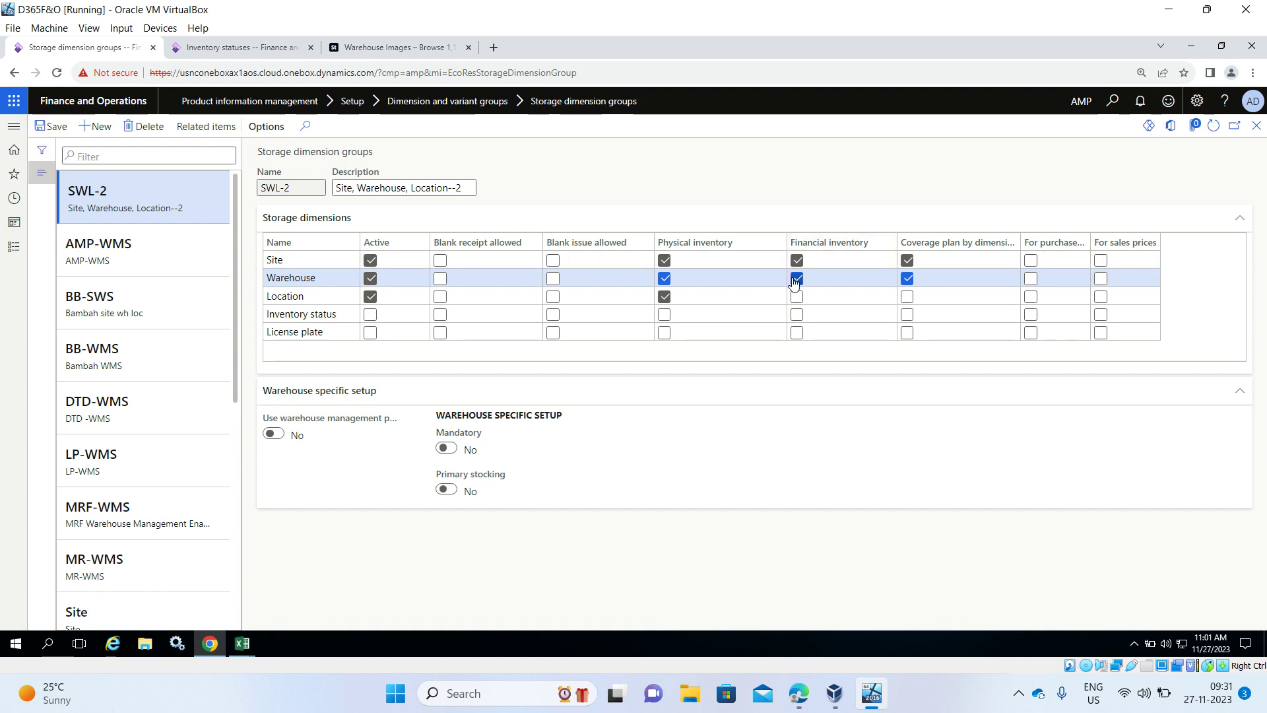
- Back in Excel, start retyping the Wh2 value in L10 as 1100
key(alt+Tab)
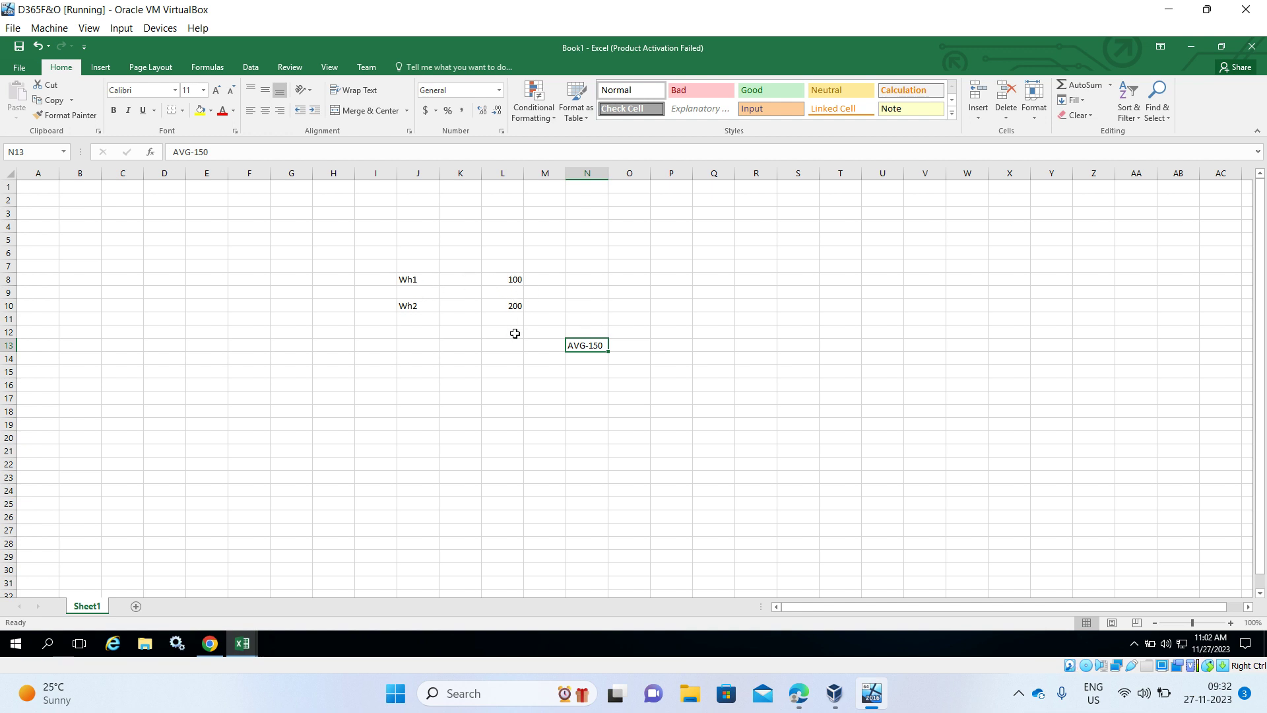
key(alt+Tab)
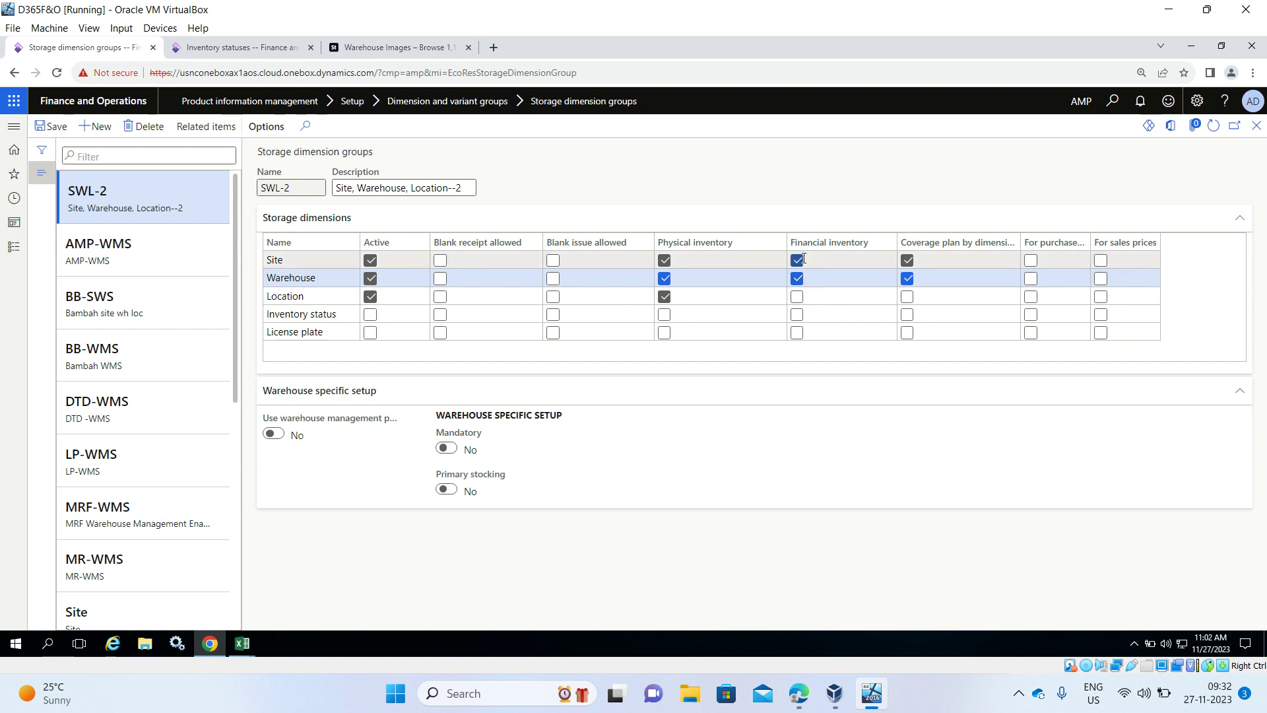
key(alt+Tab)
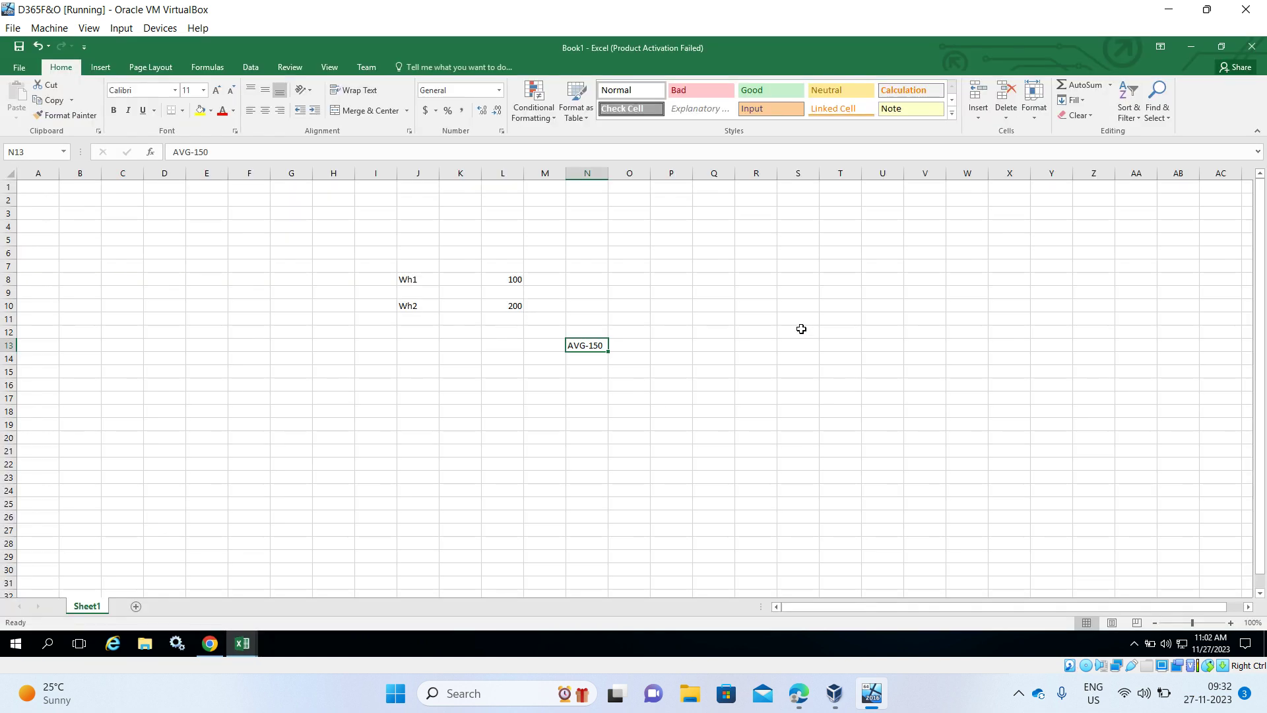
click(520, 308)
text(11)
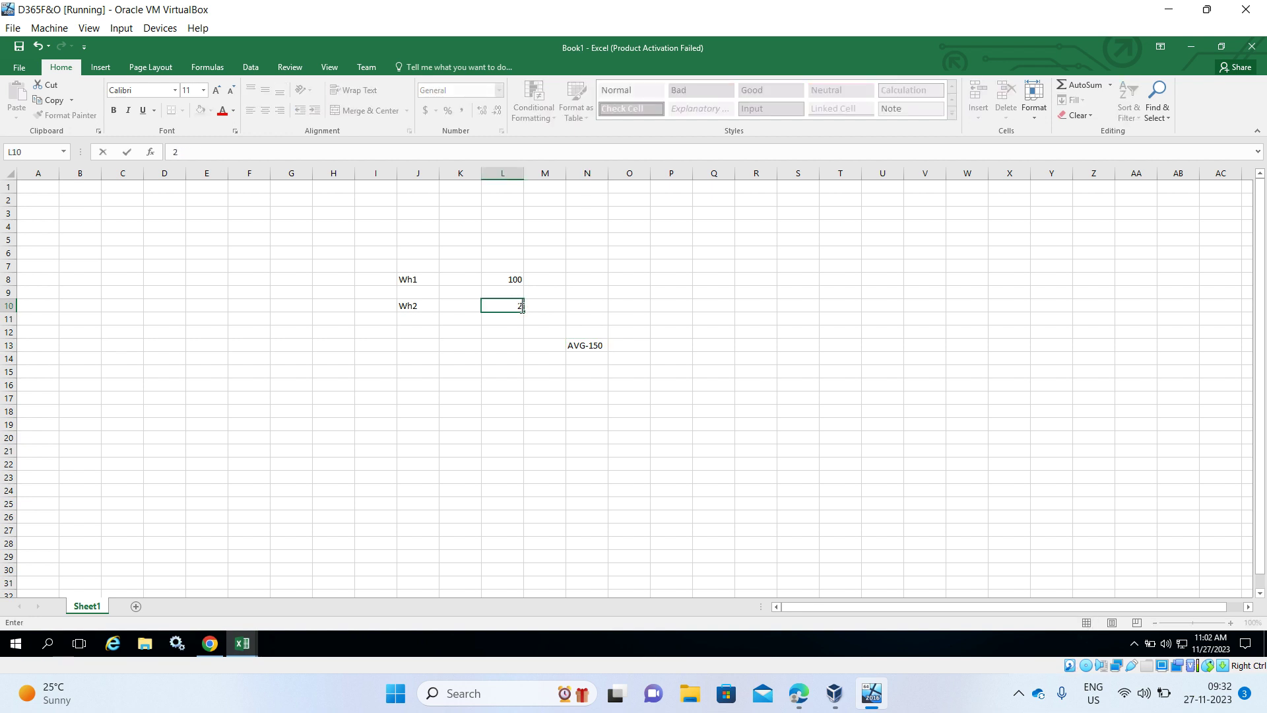
text(00)
- Correct Wh2 in L10 to 110 and check the average of the warehouse values
key(BackSpace)
key(BackSpace)
click(569, 386)
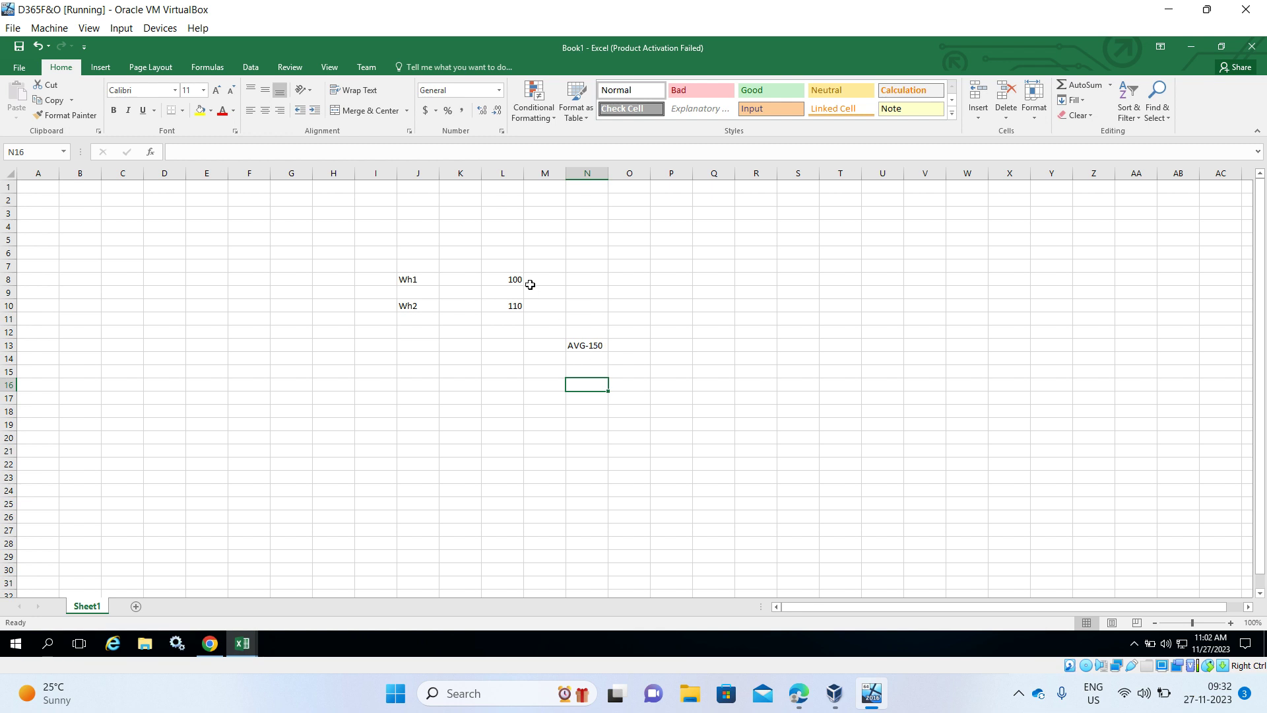
drag(520, 277, 518, 307)
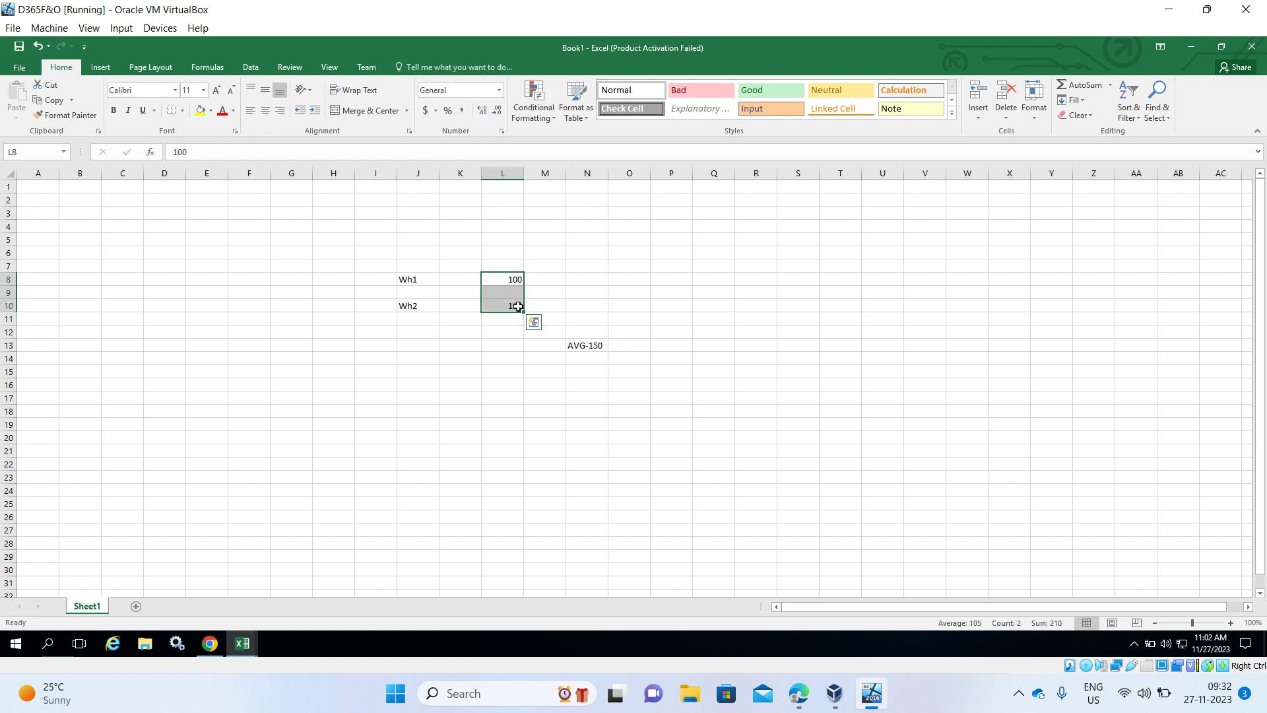
- Edit the N13 note from AVG-150 to AVG-105
double_click(594, 346)
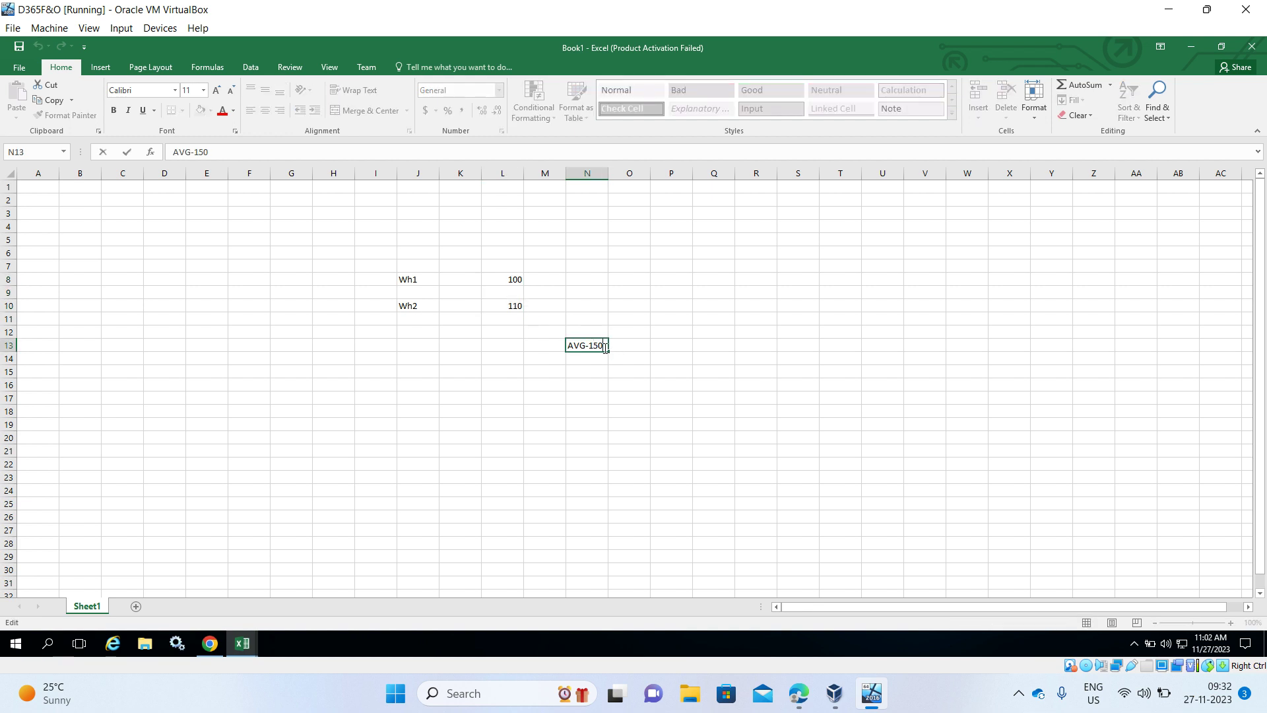
key(BackSpace)
text(0)
click(599, 383)
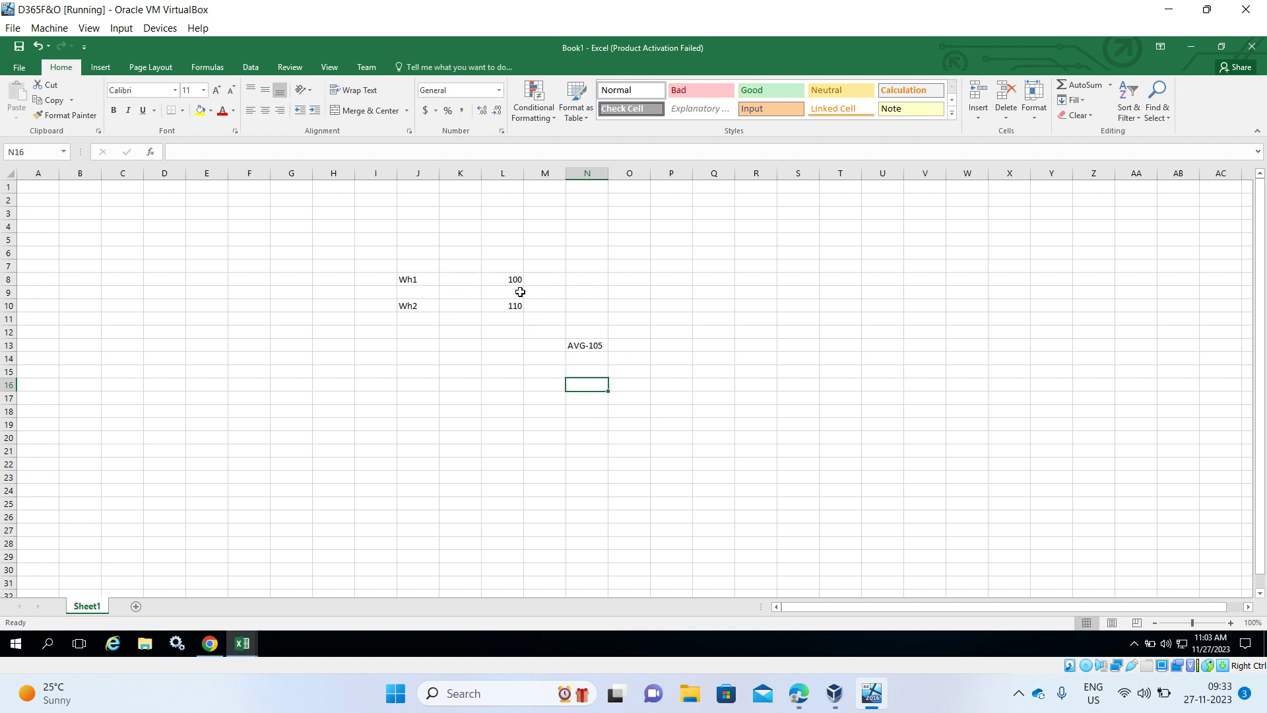
- In SWL-2, select the Warehouse row and then the Location dimension row
key(alt+Tab)
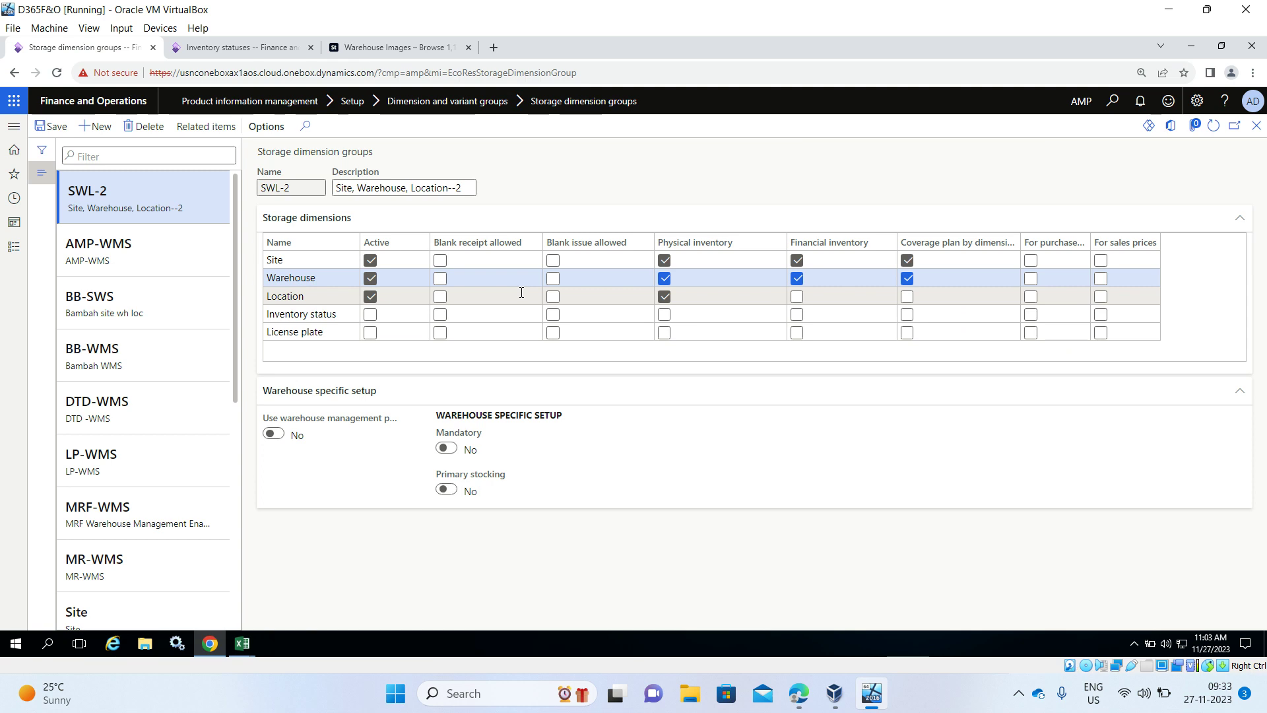
click(797, 278)
click(797, 297)
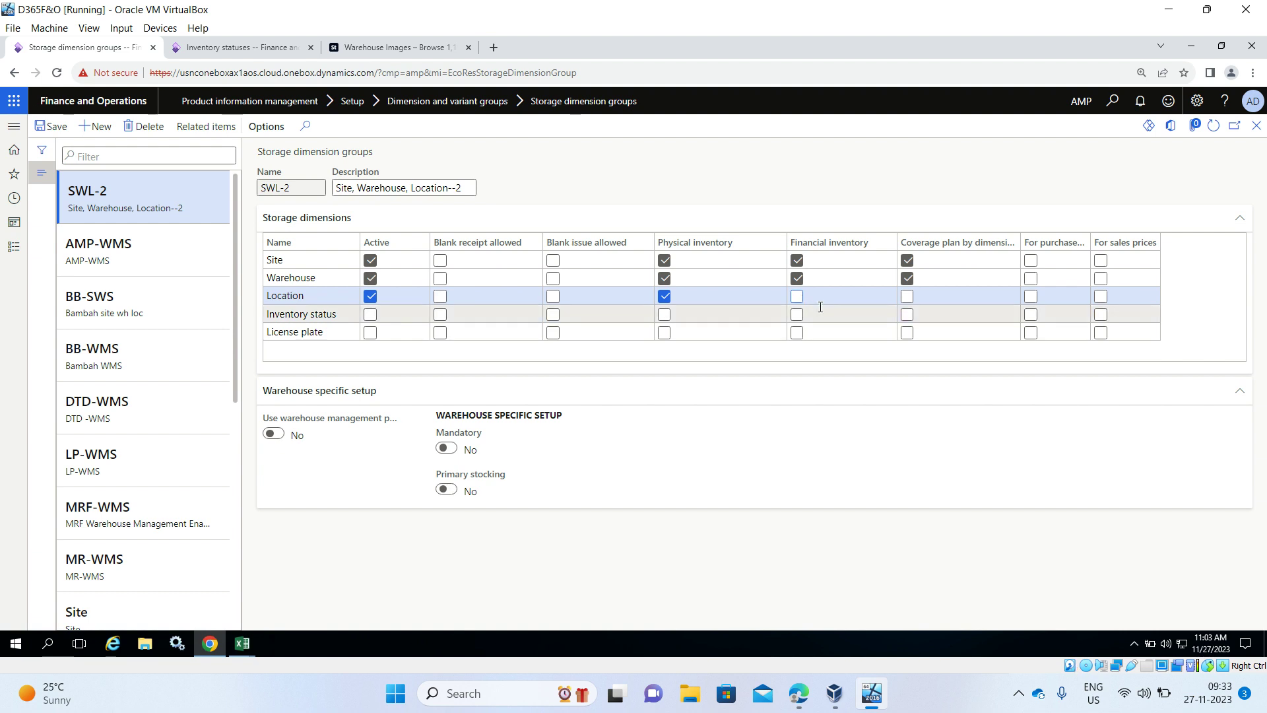
key(alt+Tab)
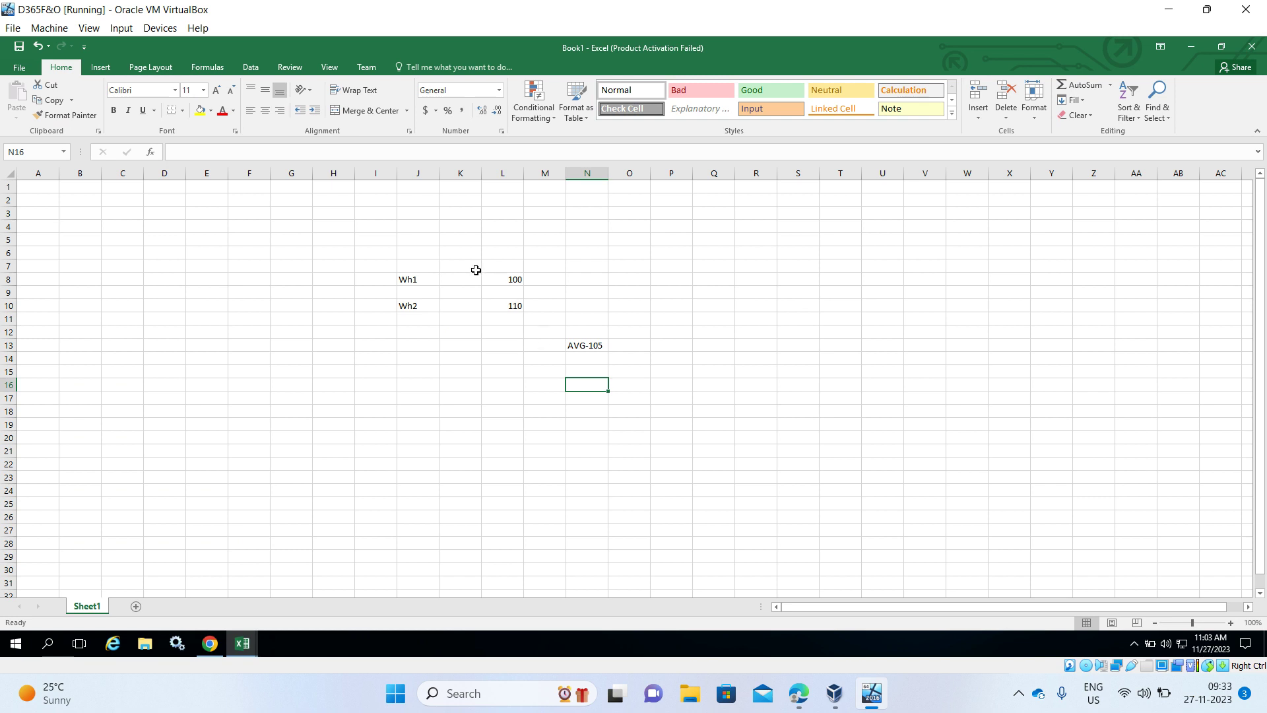
key(alt+Tab)
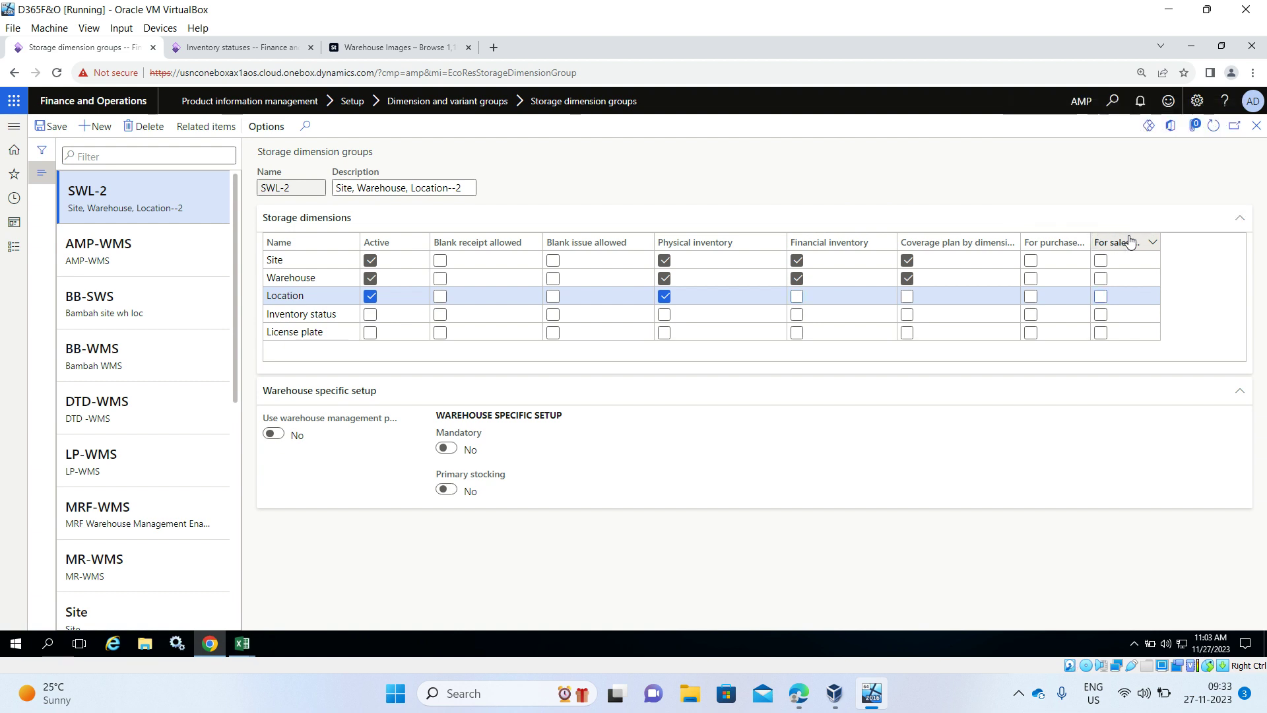
- Open and close the For sales prices header menu, then widen the For purchase prices column
click(1094, 239)
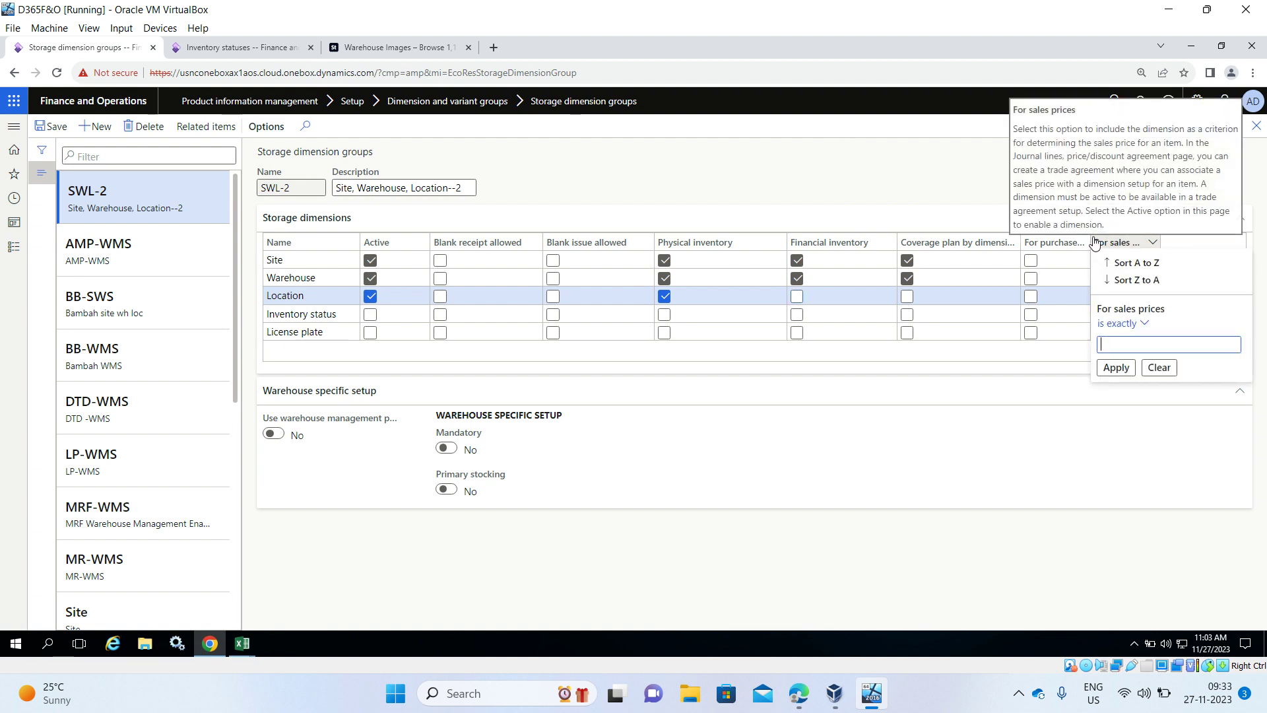
click(1085, 414)
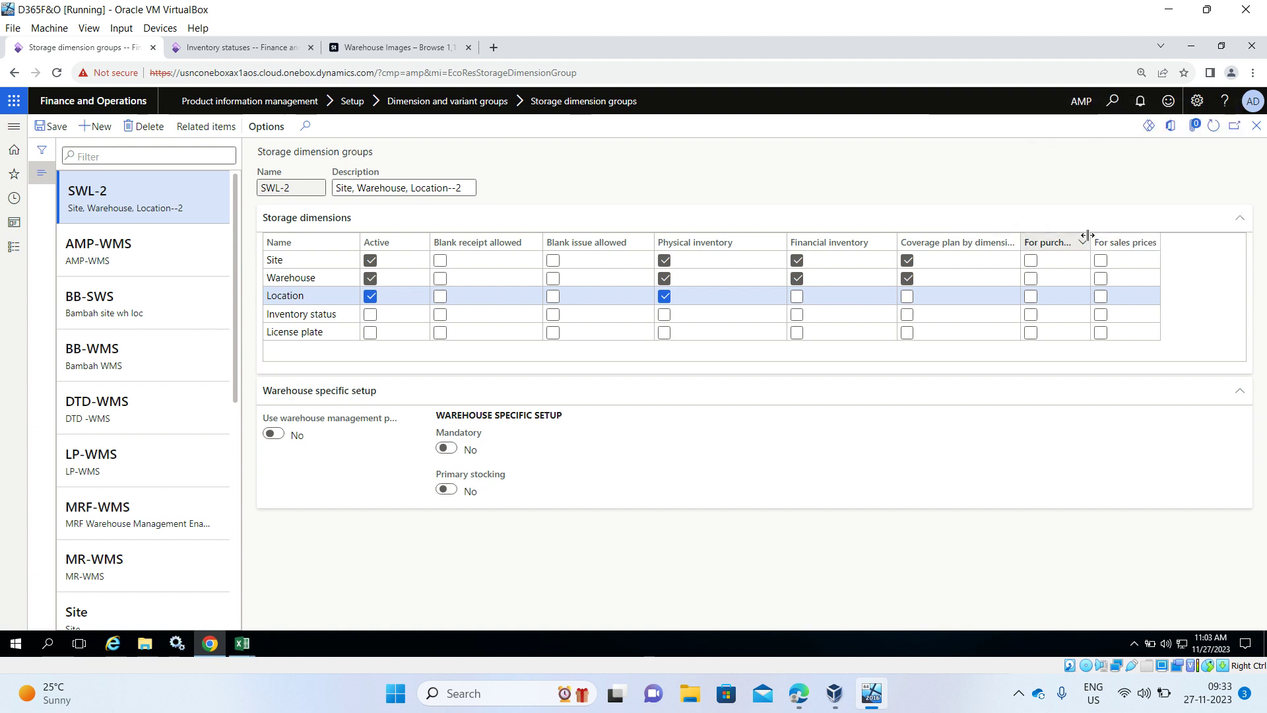
drag(1088, 235, 1128, 235)
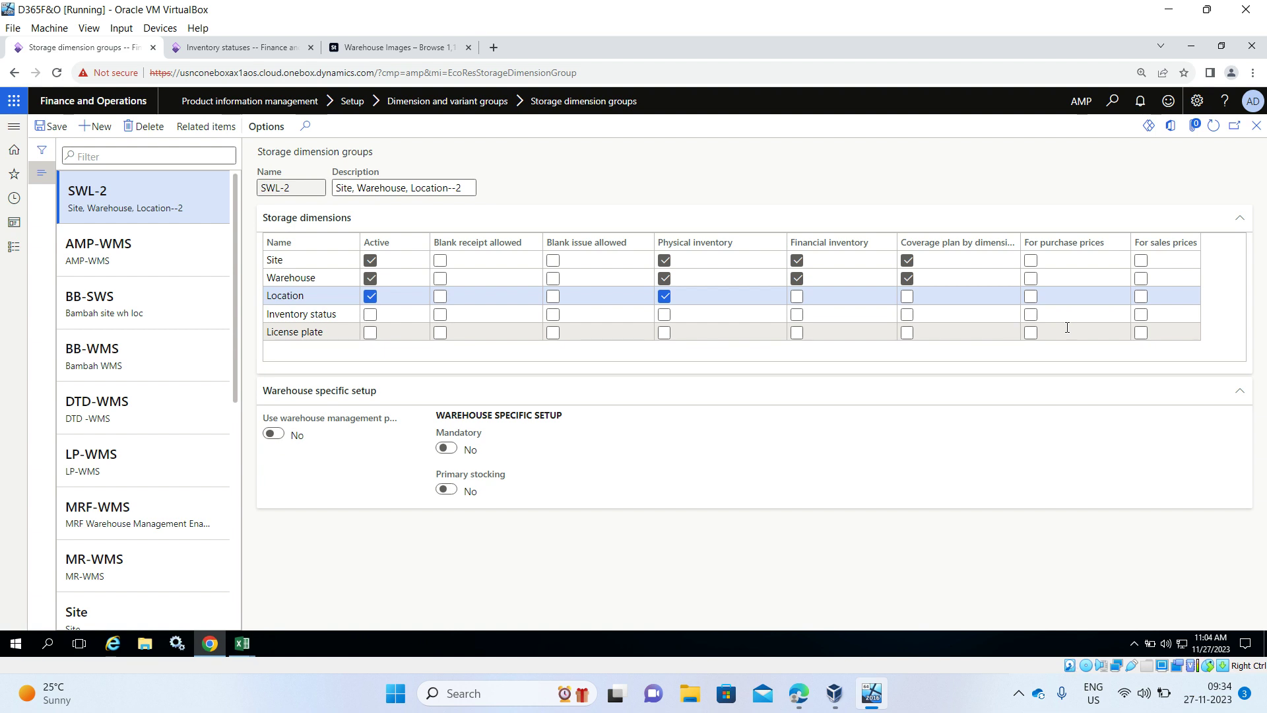
key(alt+Tab)
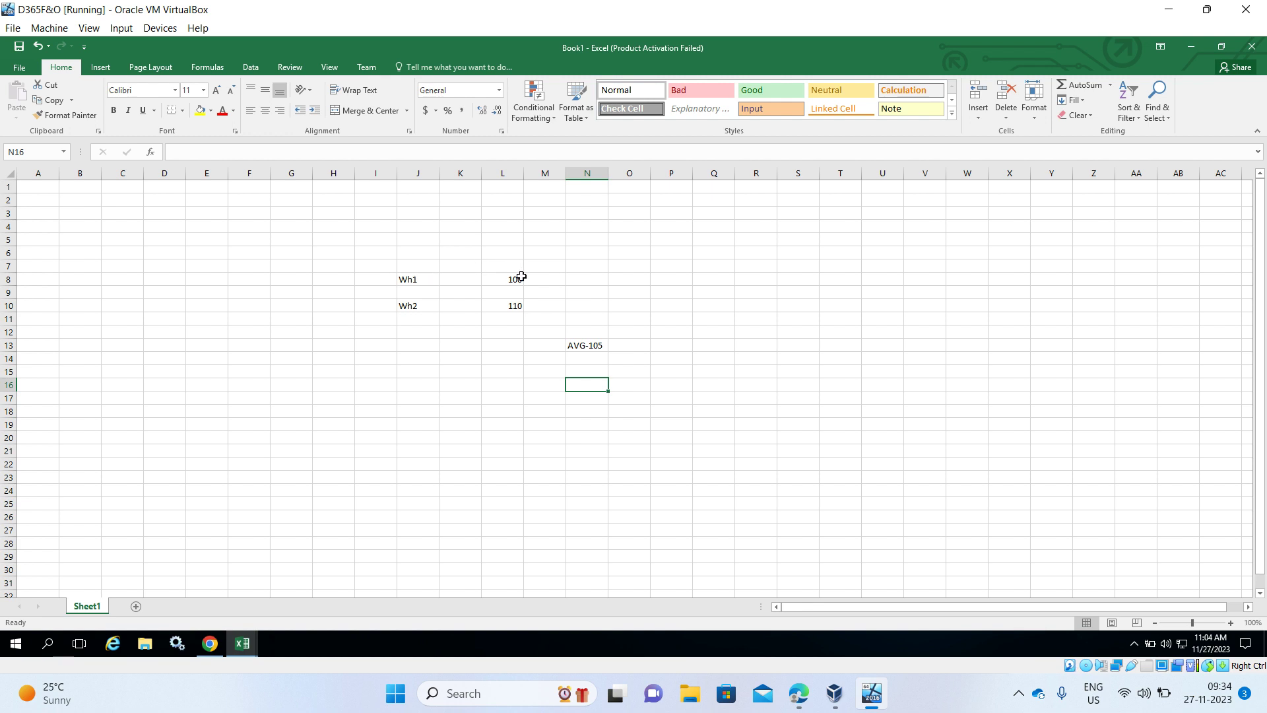
- Switch between the Excel sheet and the SWL-2 storage dimension groups page, ending on SWL-2
key(alt+Tab)
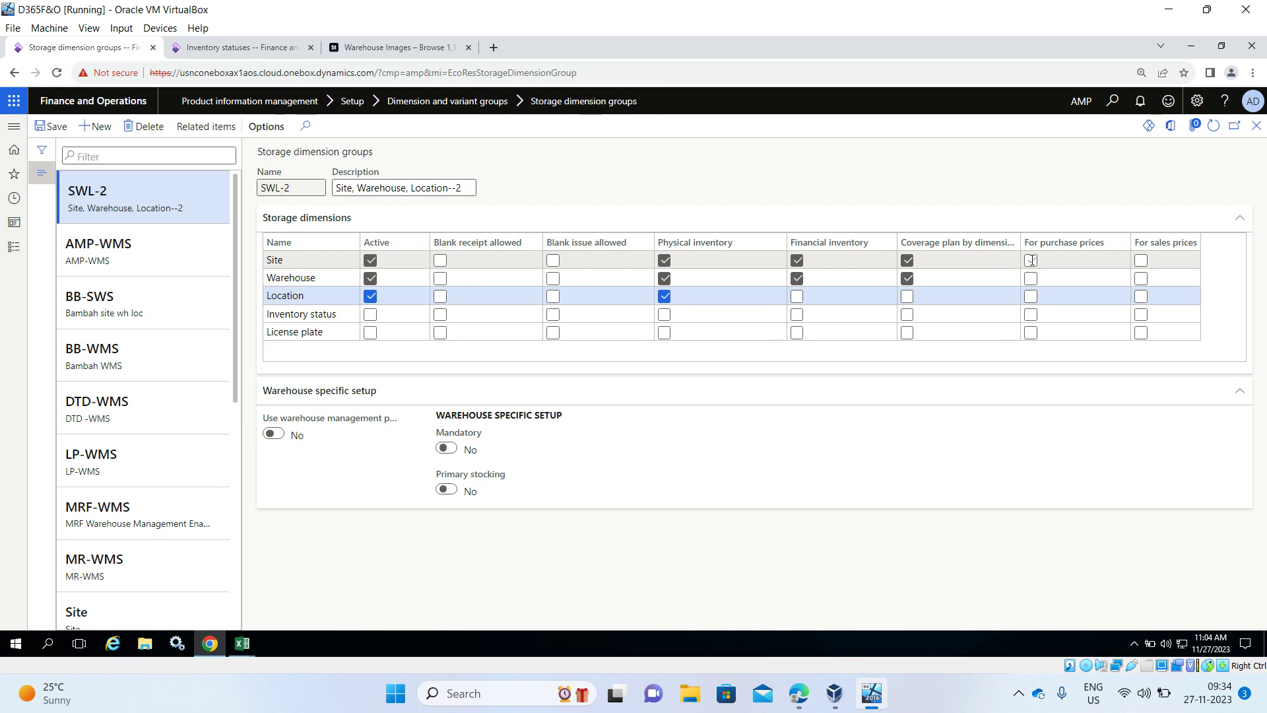
key(alt+Tab)
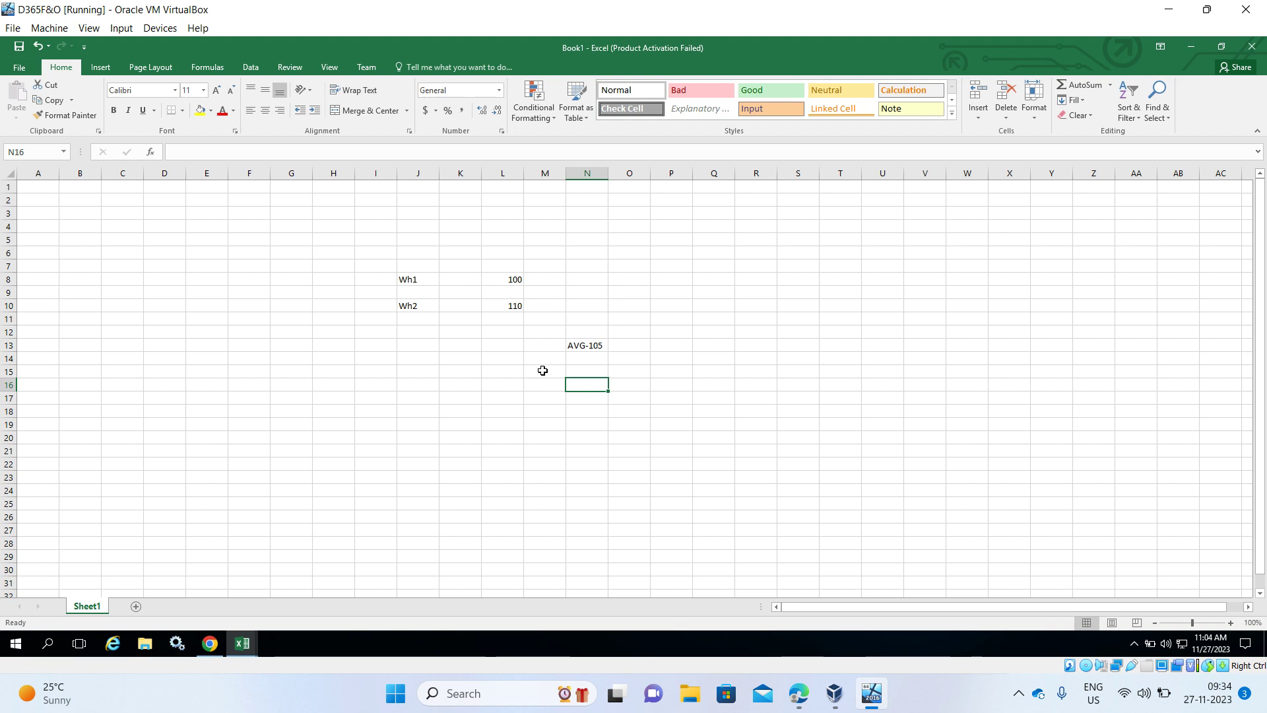
key(alt+Tab)
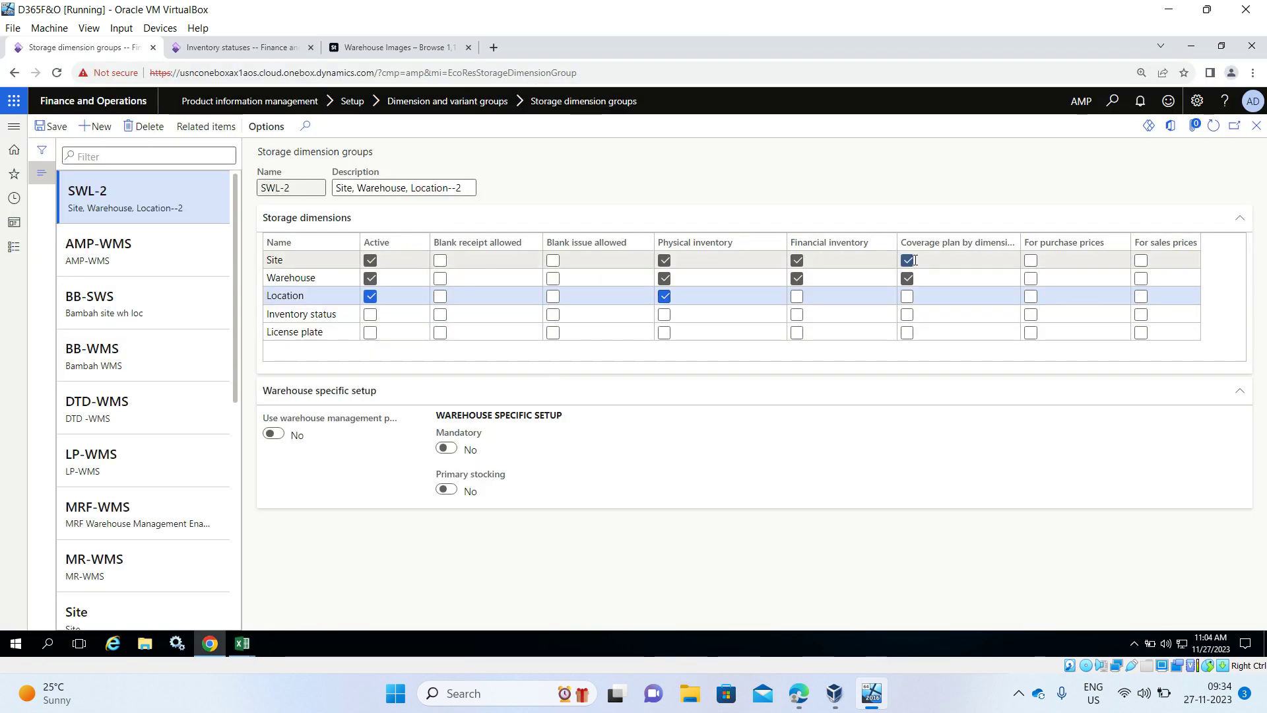
key(alt+Tab)
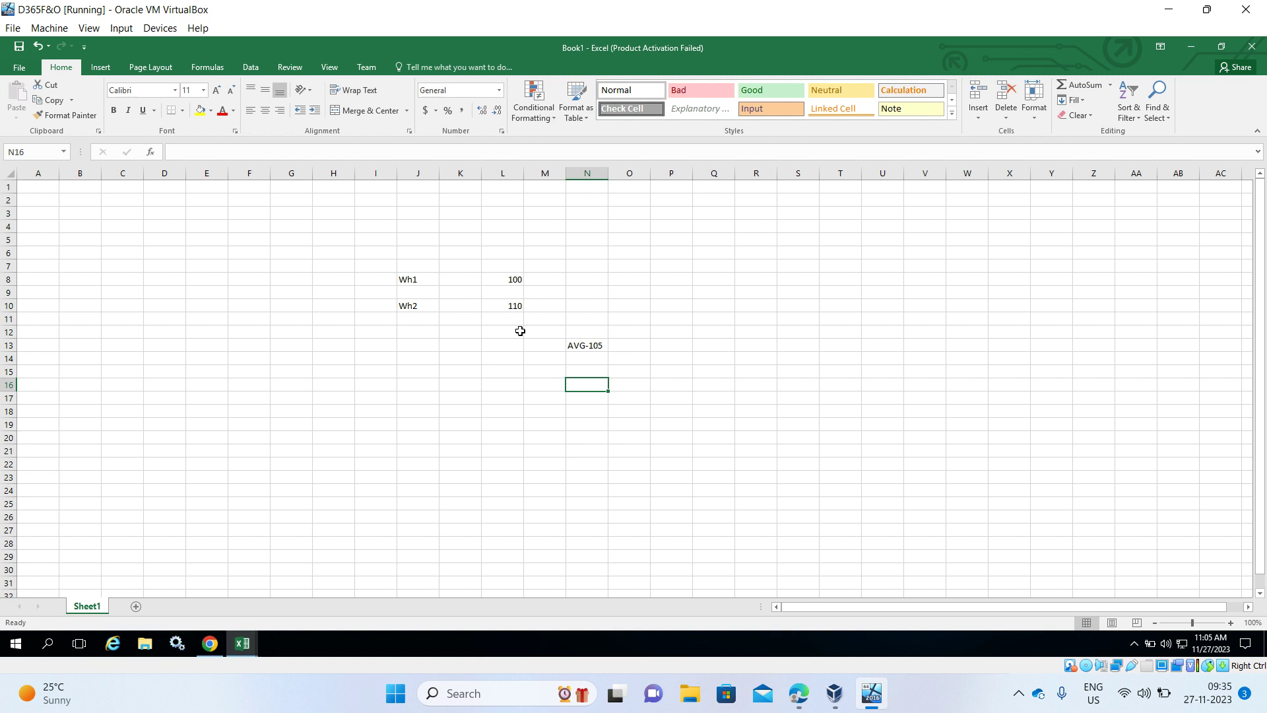
key(alt+Tab)
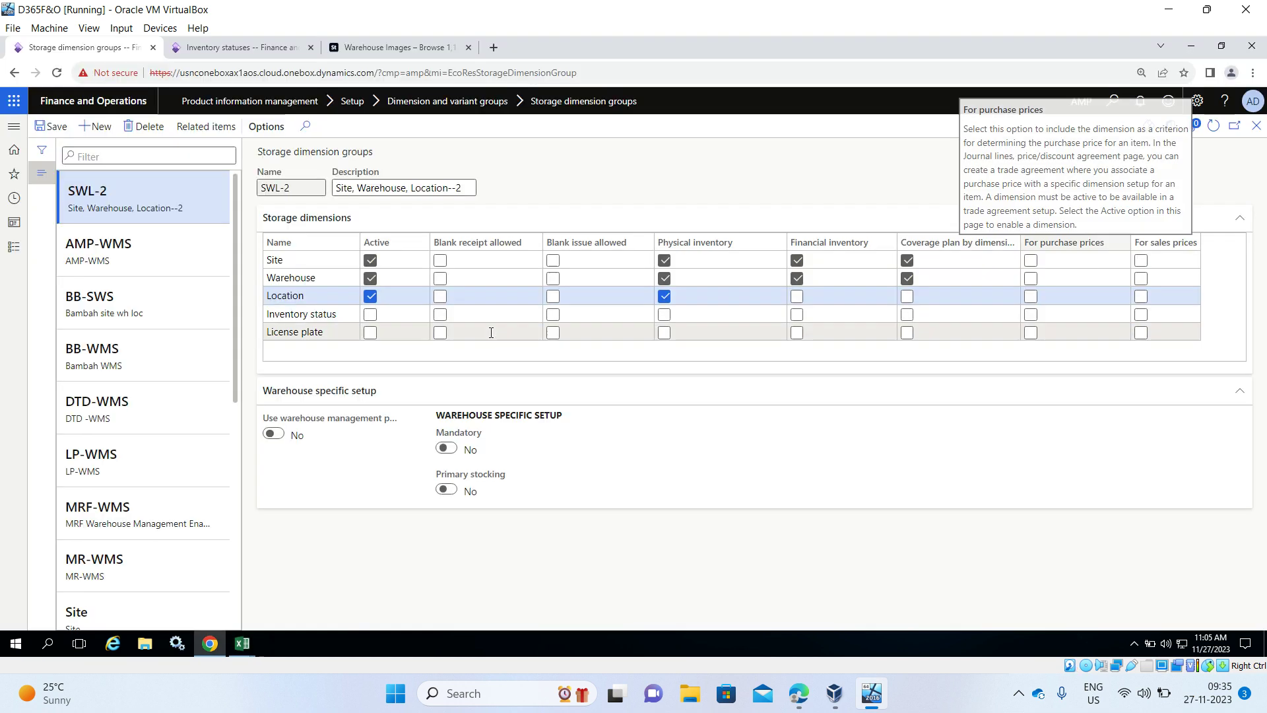
key(alt+Tab)
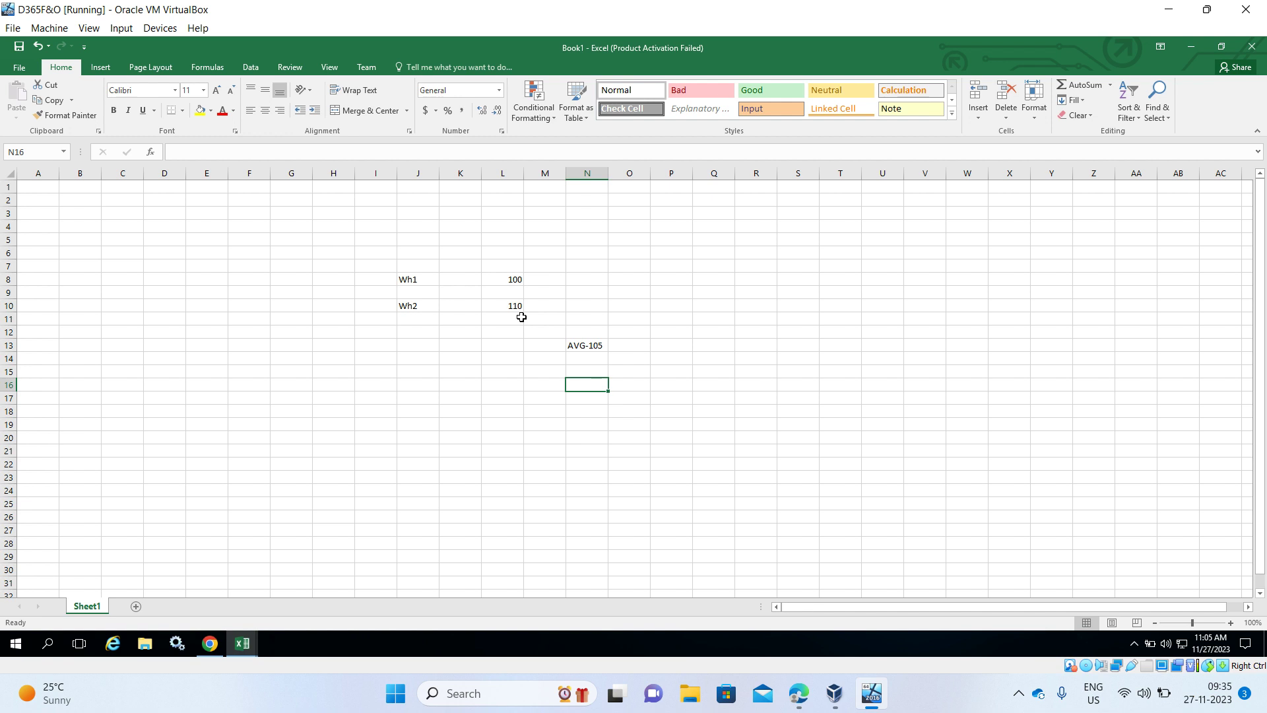
key(alt+Tab)
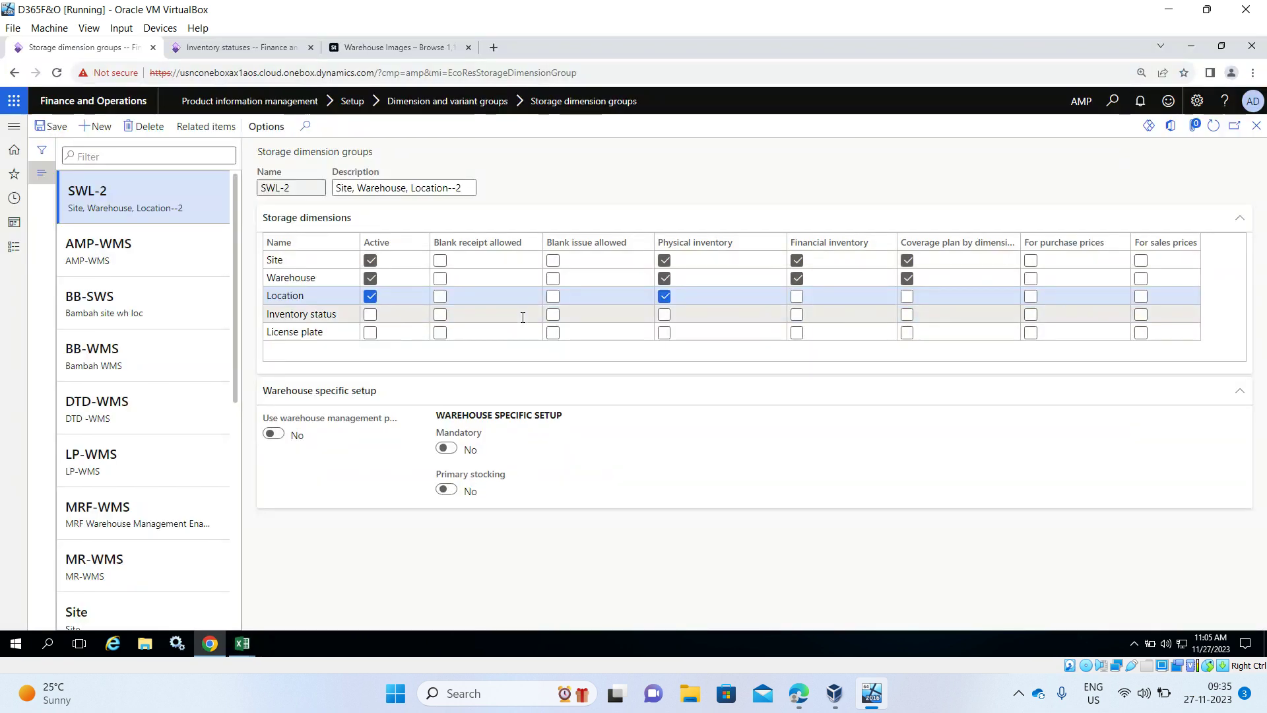
- Tick For sales prices for the Site dimension in SWL-2
click(1142, 261)
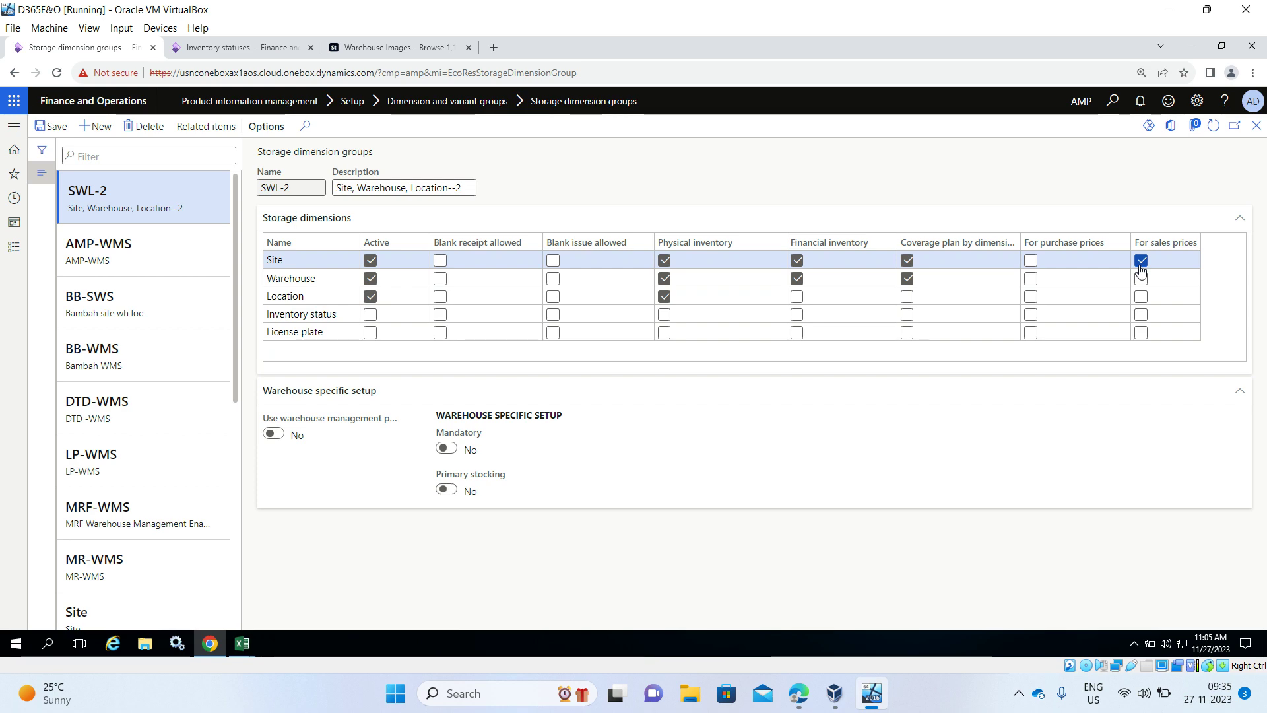
key(alt+Tab)
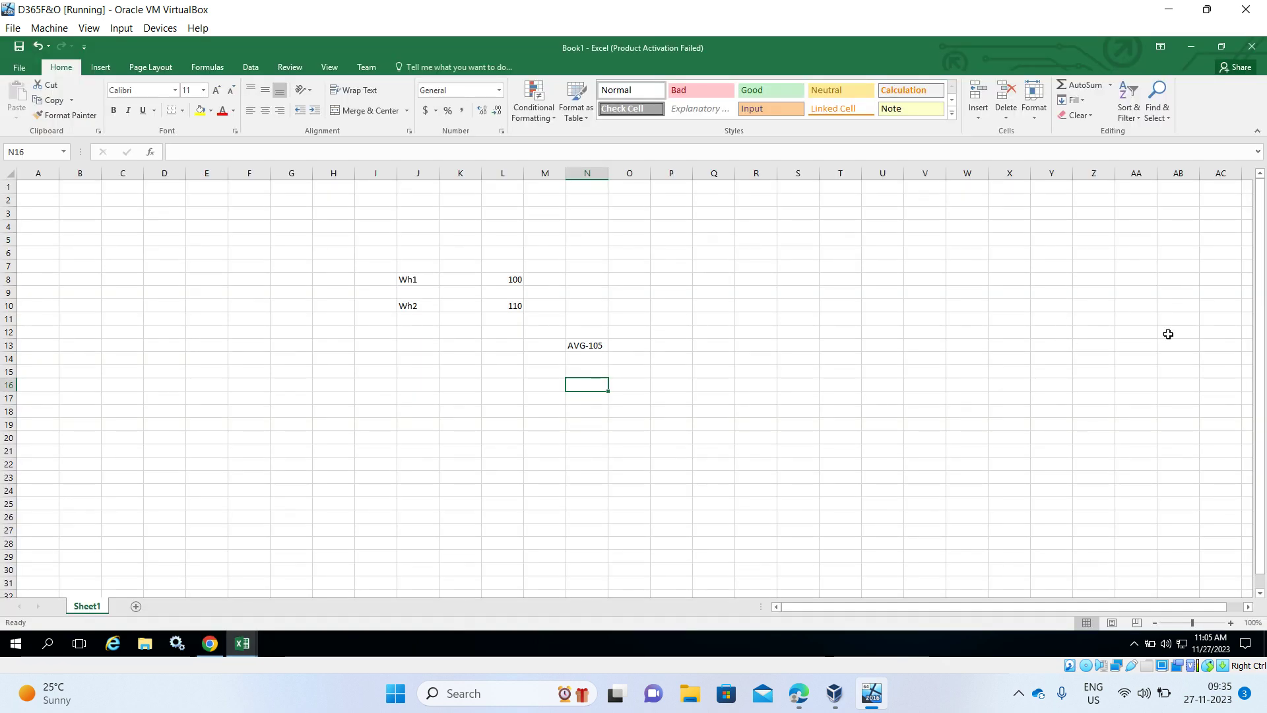
key(alt+Tab)
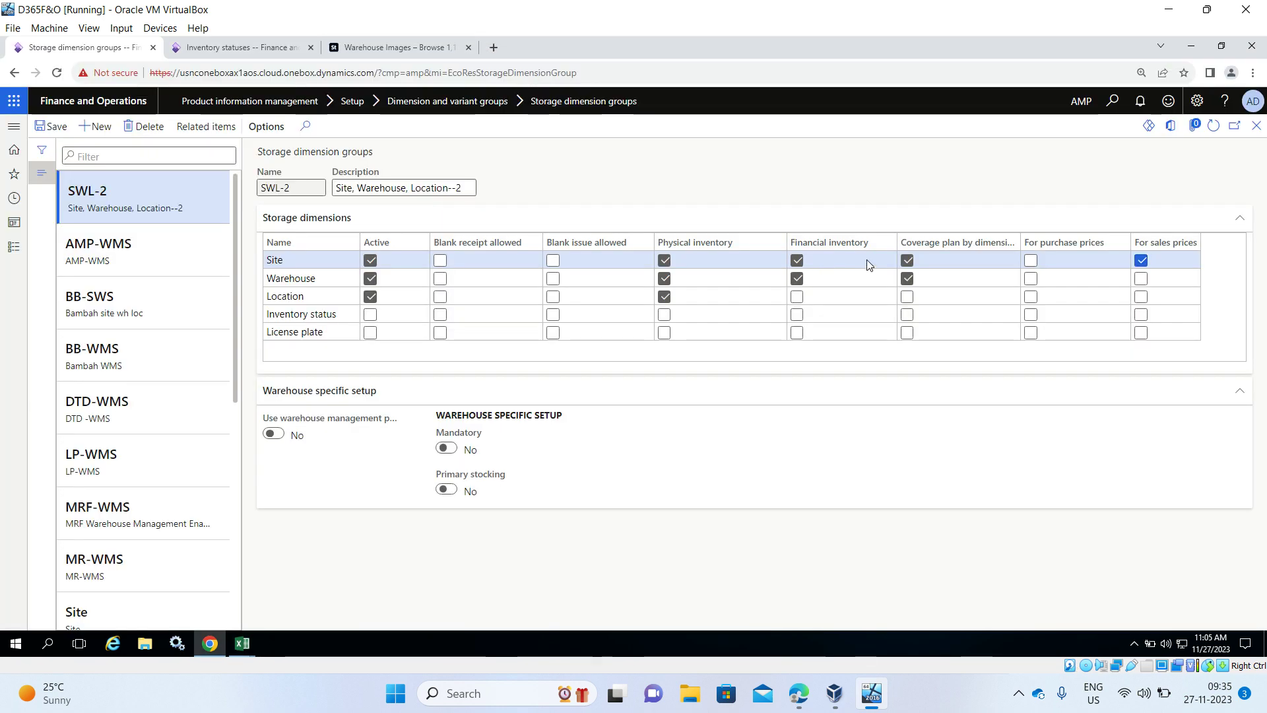
- Save the SWL-2 storage dimension group and go to the Inventory statuses page
click(1141, 278)
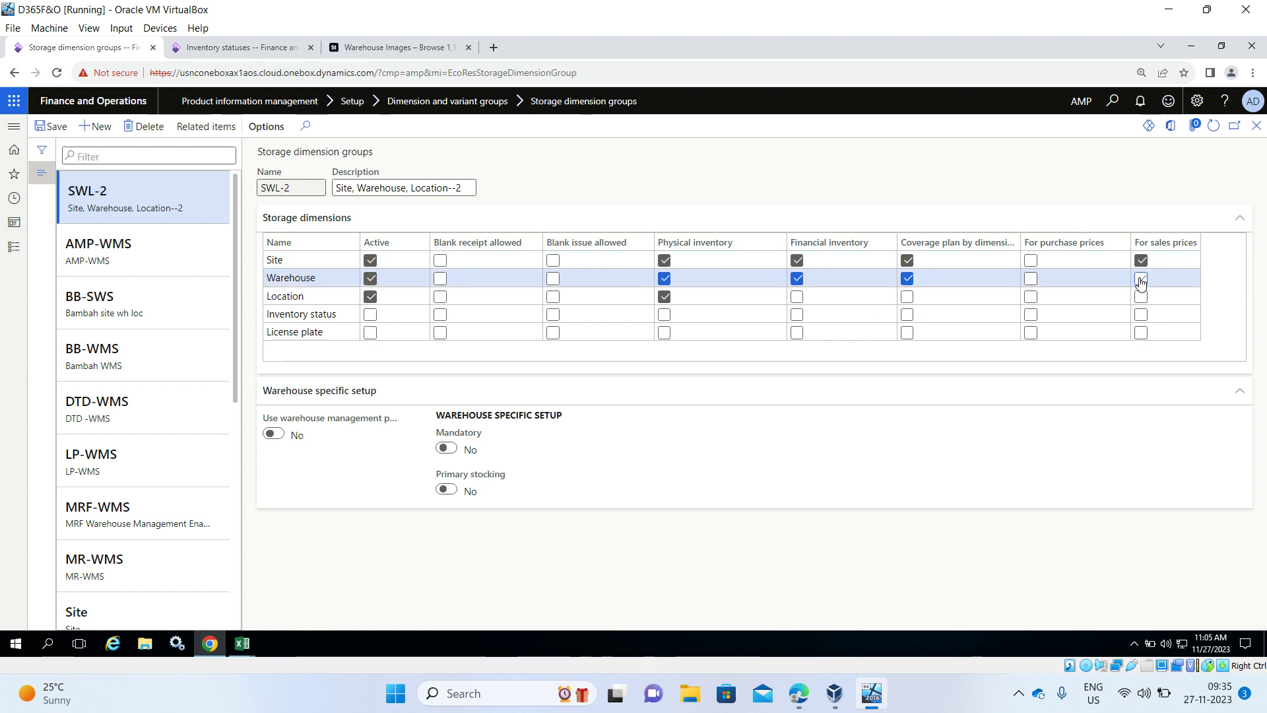
key(alt+Tab)
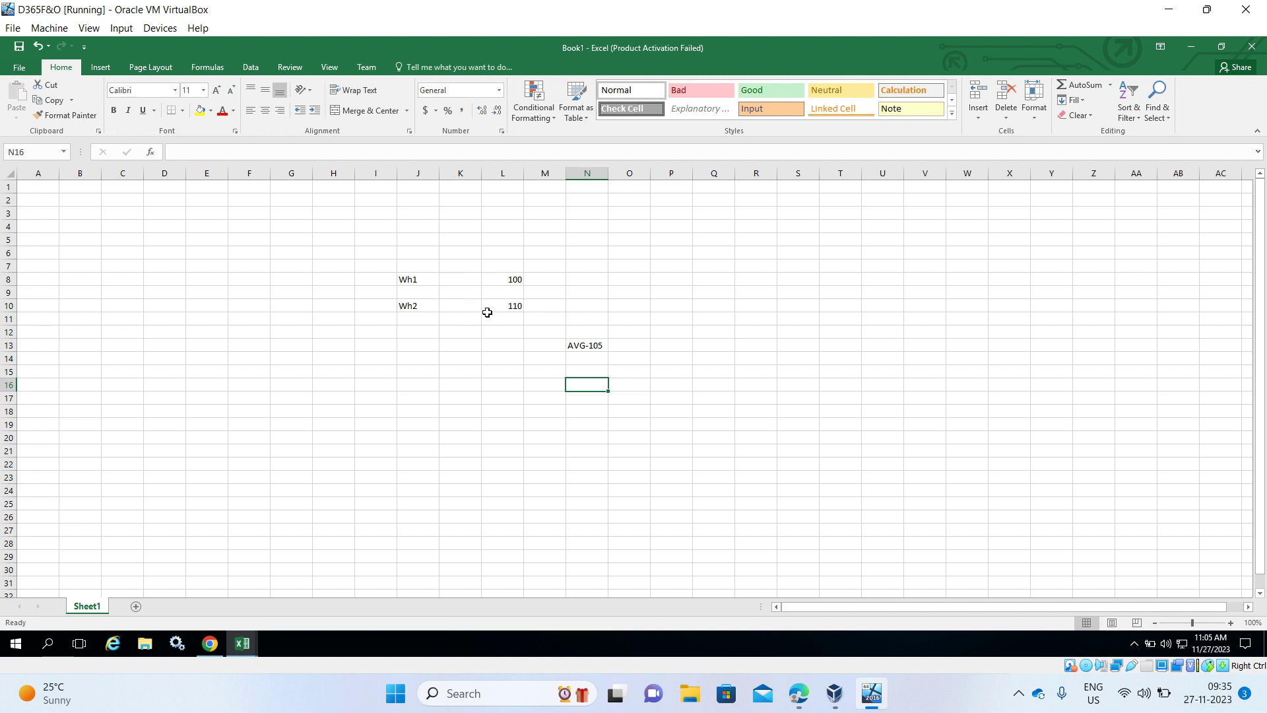
key(alt+Tab)
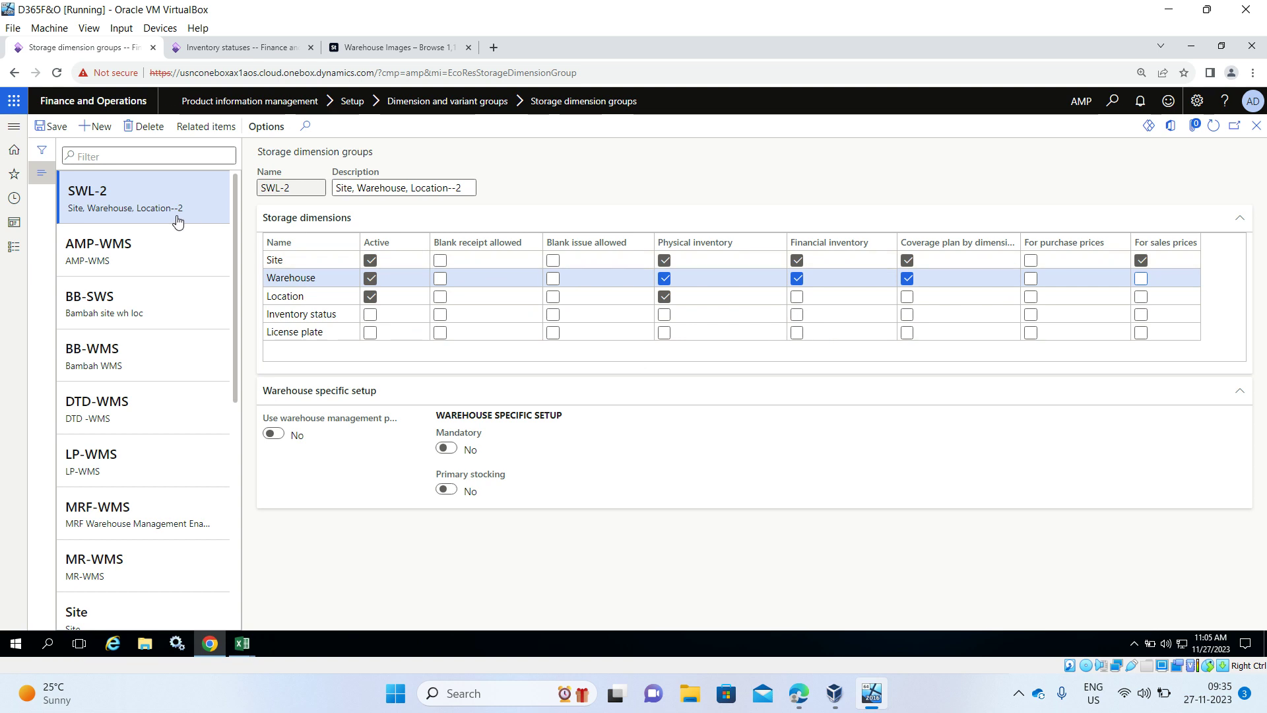
click(56, 129)
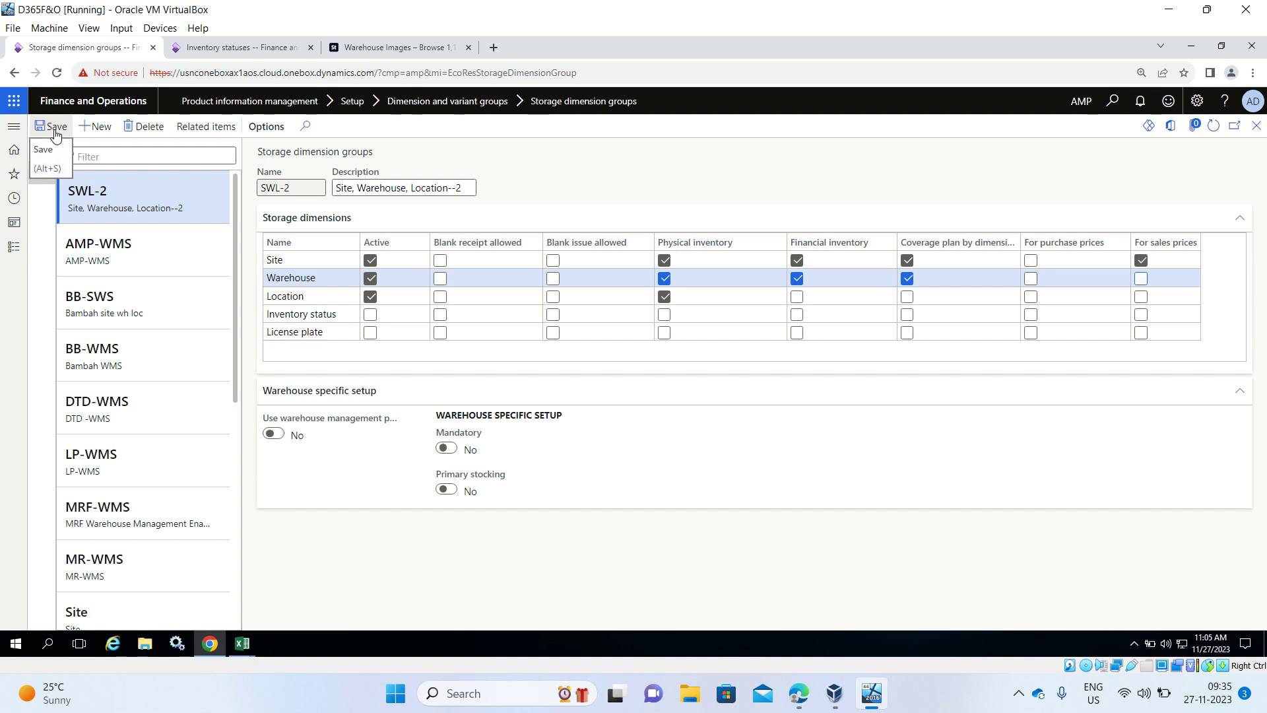
click(202, 47)
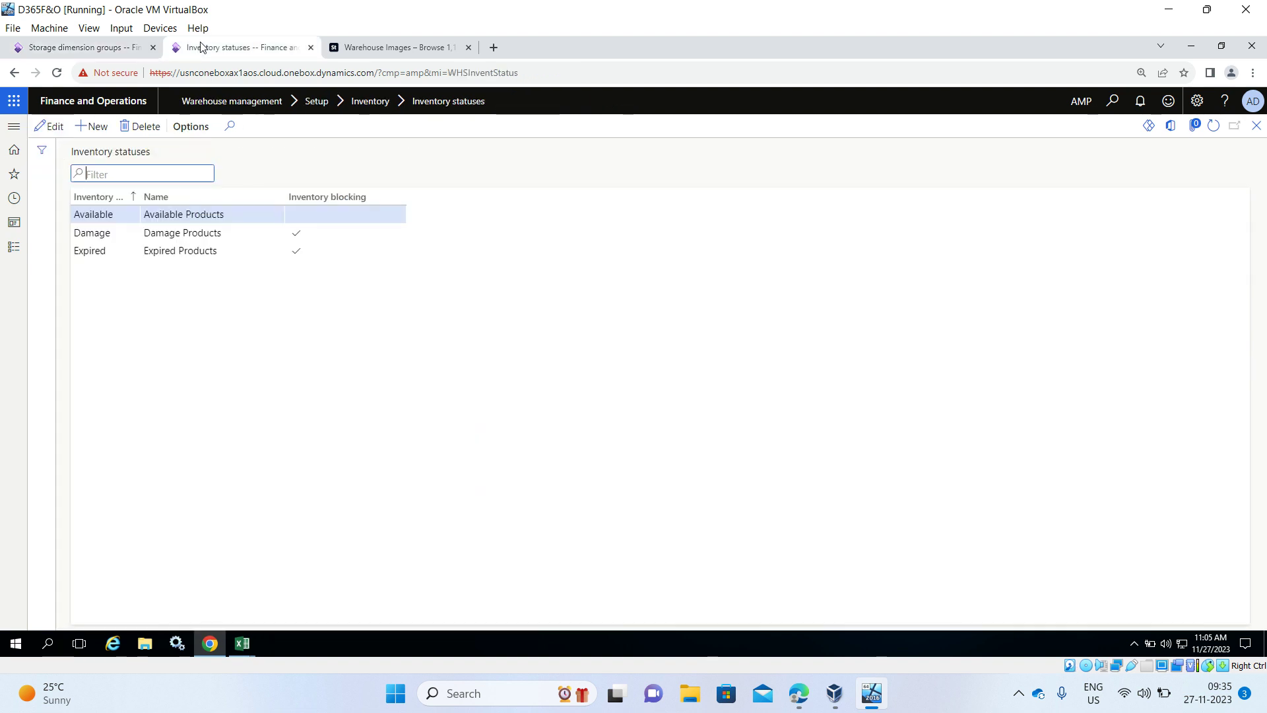
- Go to Product information management > Released products and edit AMP-000001 Paracetamol 650 Mg
click(14, 247)
scroll(103, 326, down, 7)
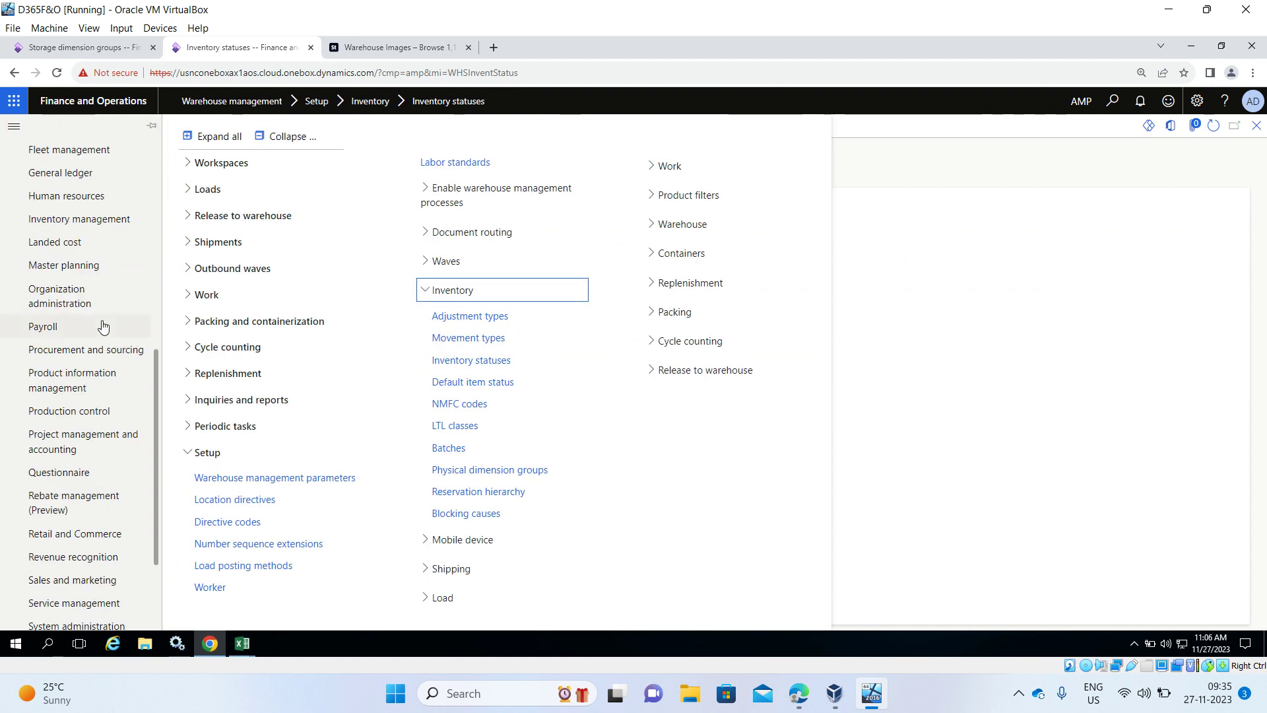
click(93, 389)
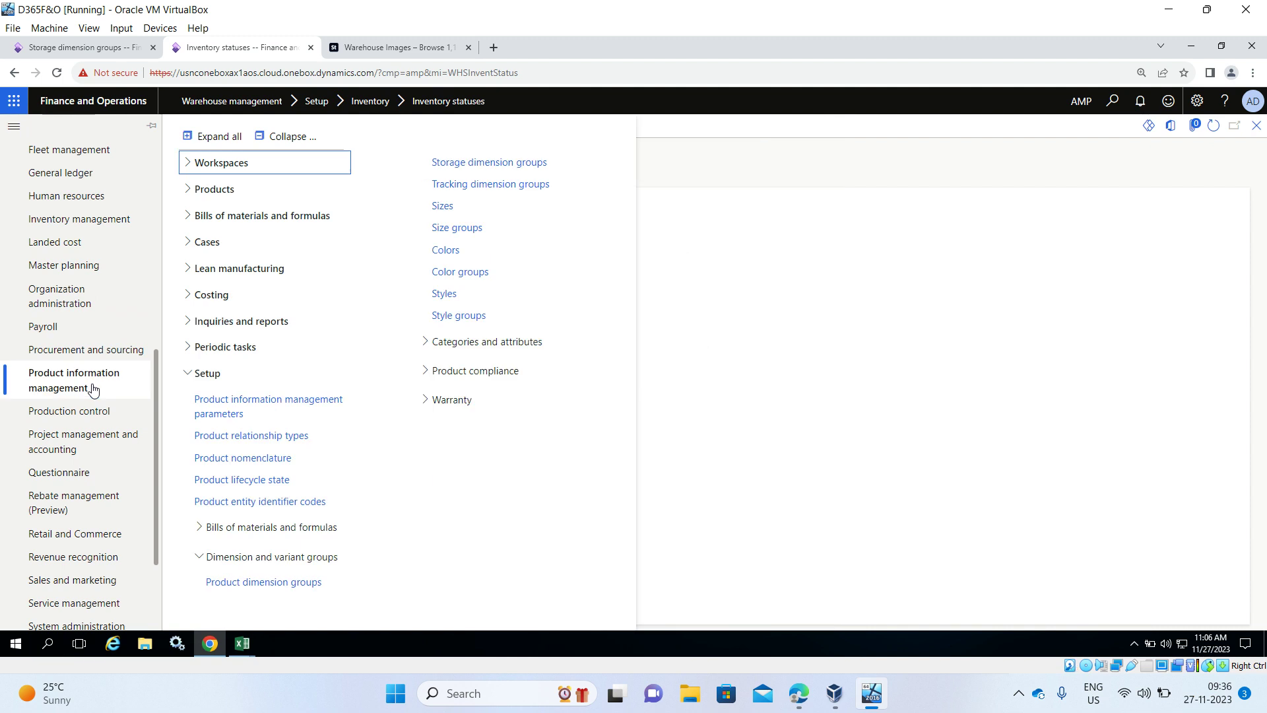
click(284, 136)
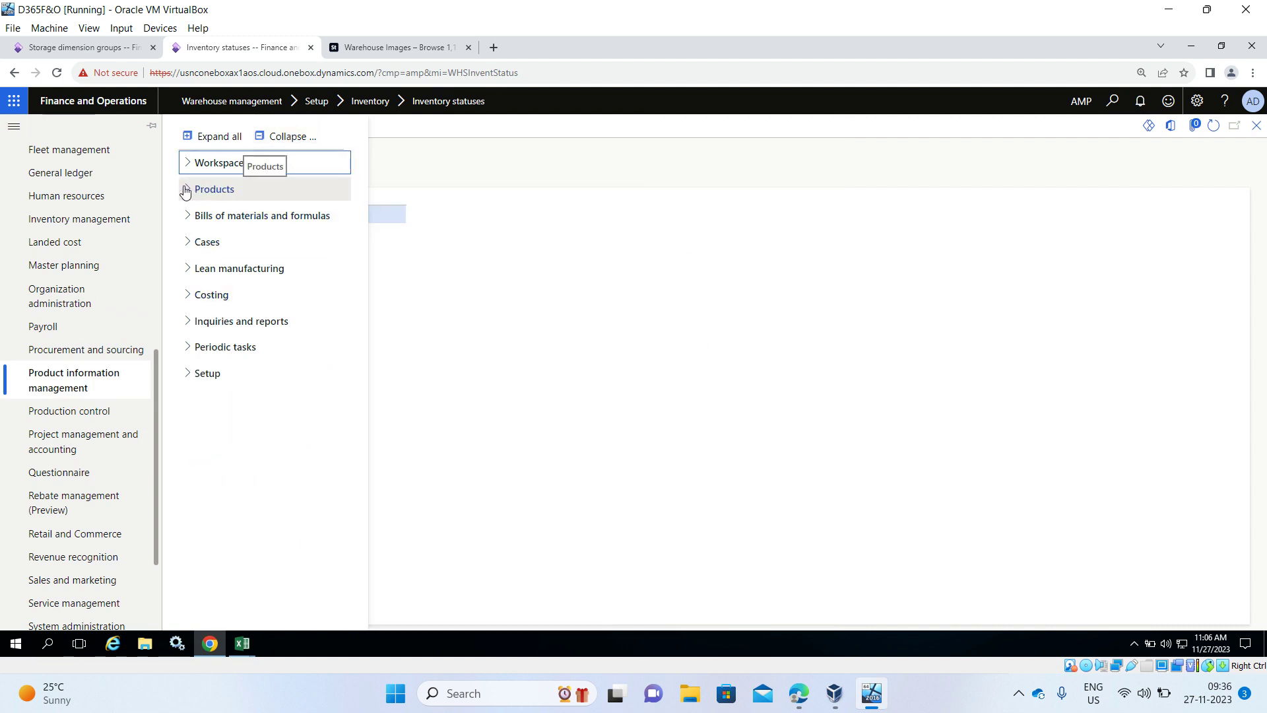
click(186, 190)
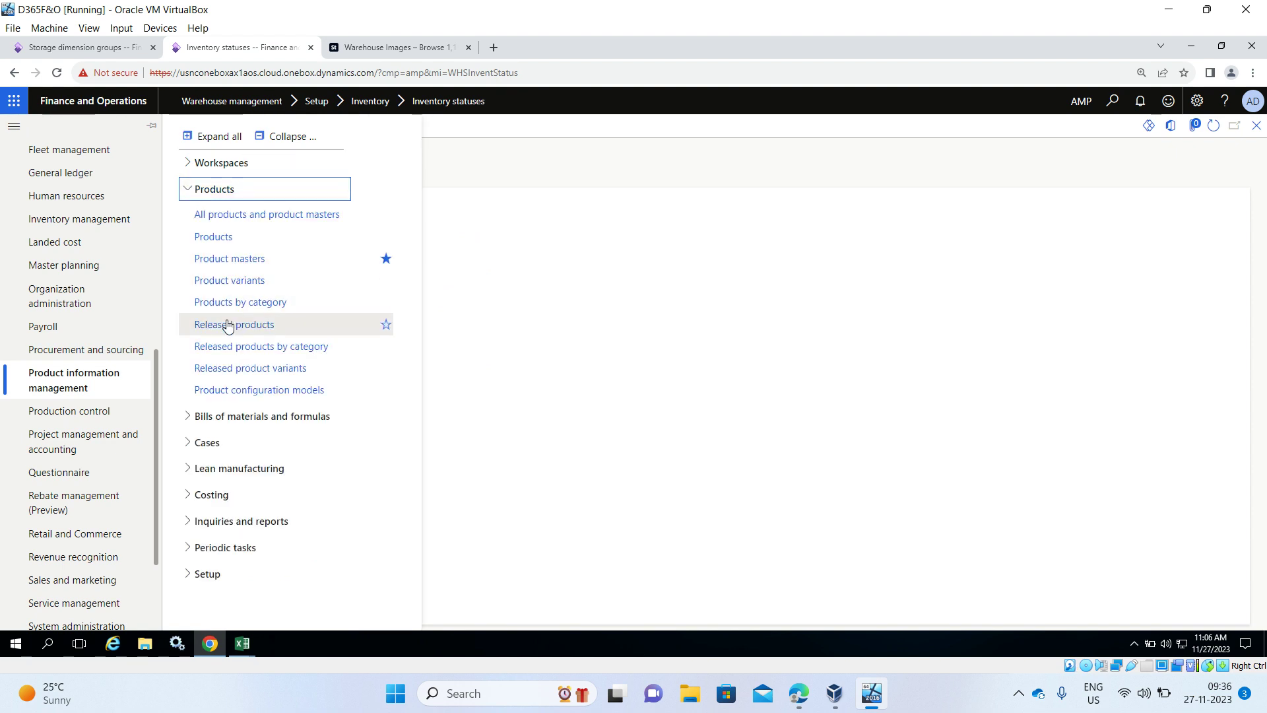
click(228, 325)
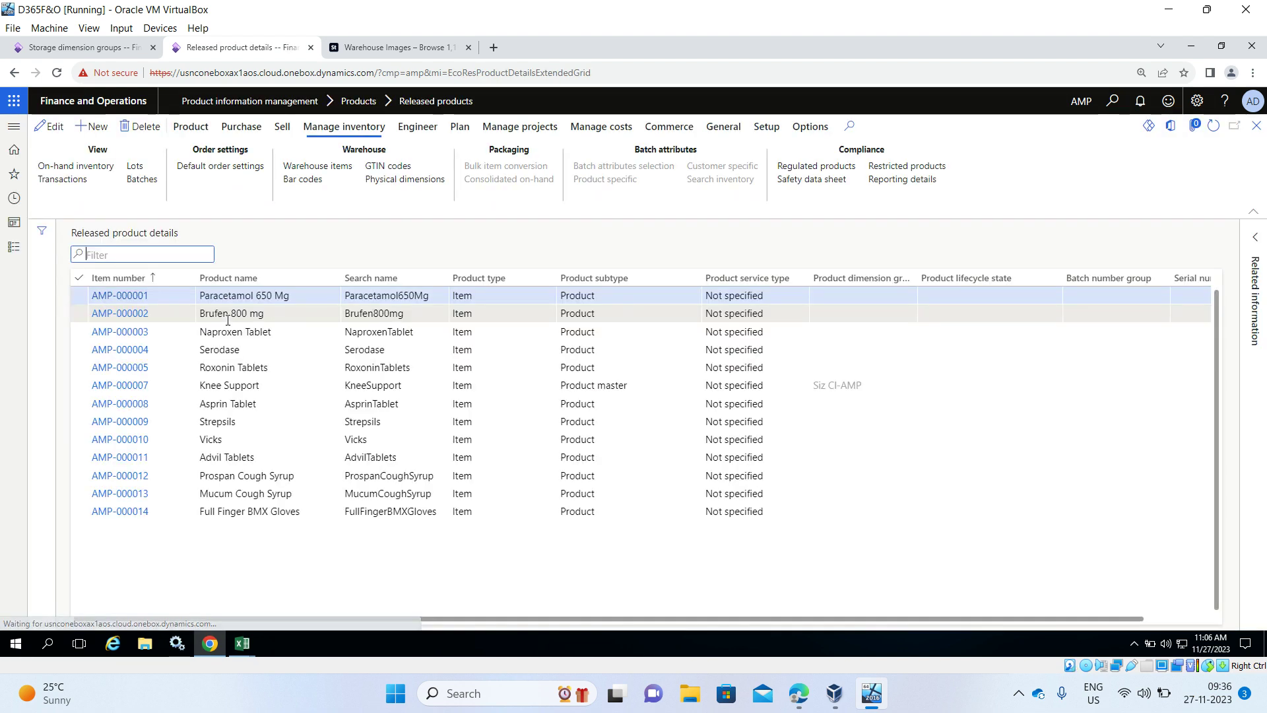
click(135, 297)
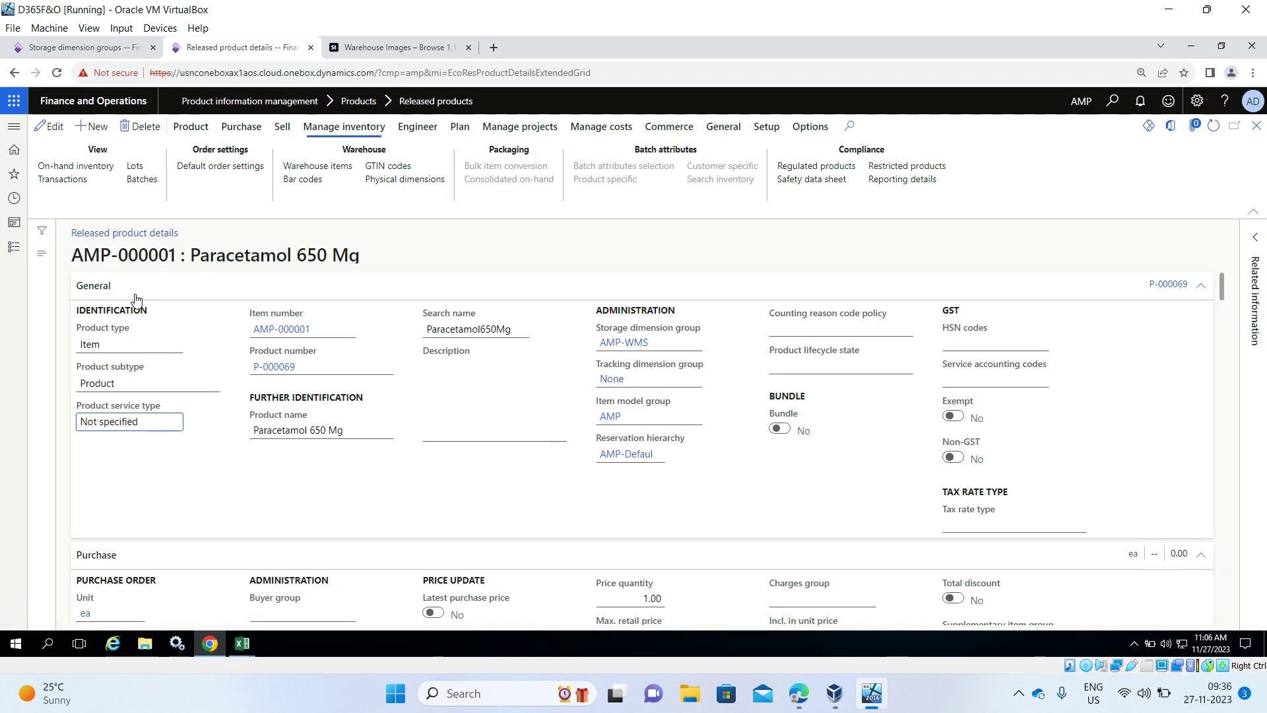
click(51, 130)
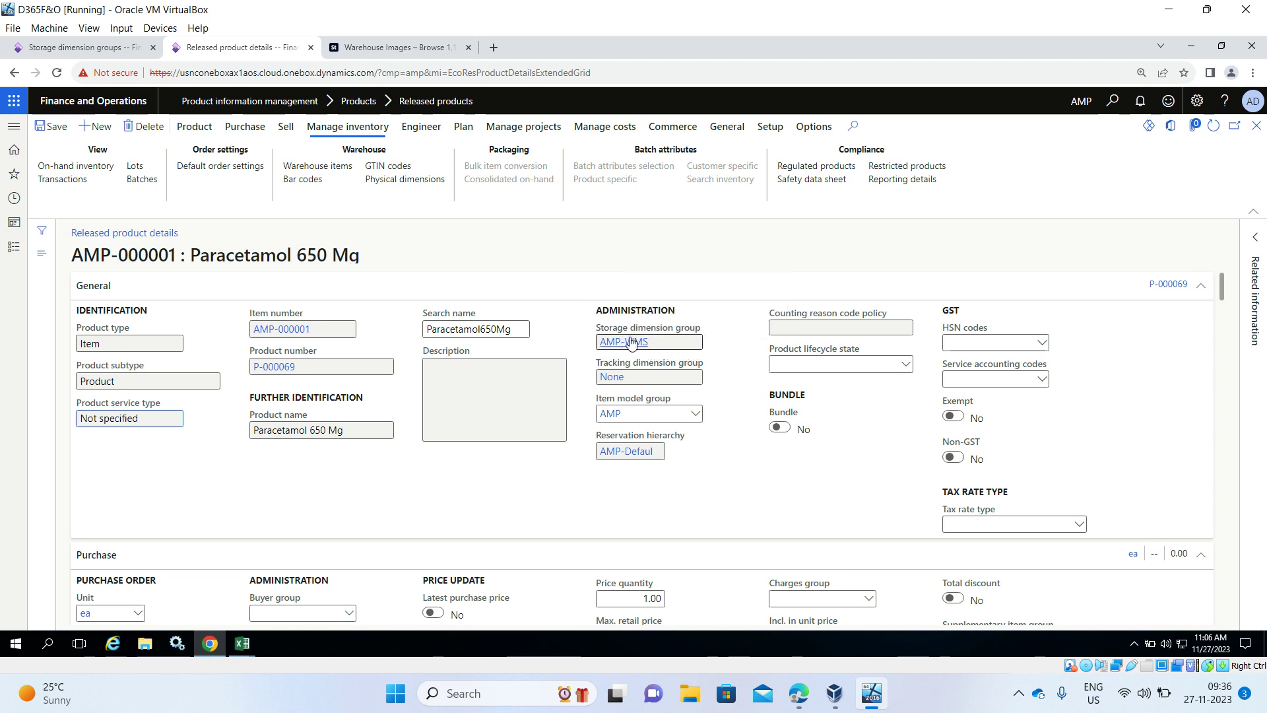
- Check the Paracetamol product's storage dimension group list, keep AMP-WMS, and return to SWL-2
click(200, 125)
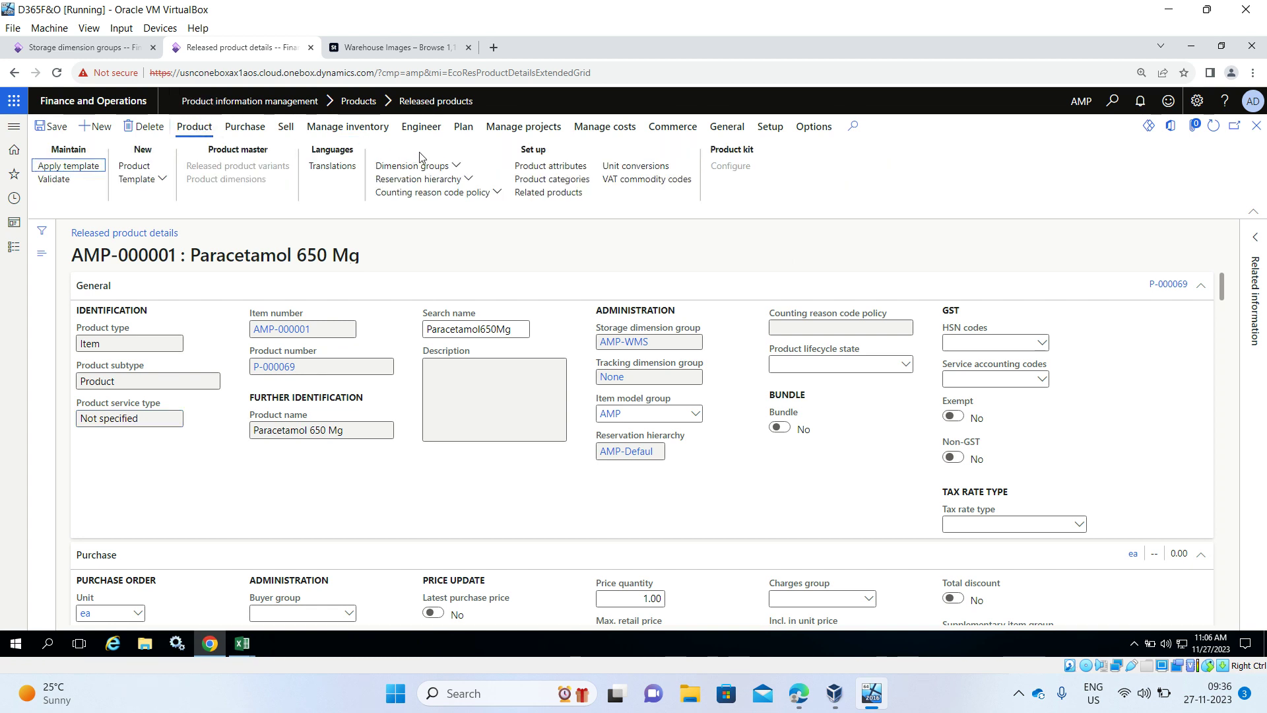
click(456, 166)
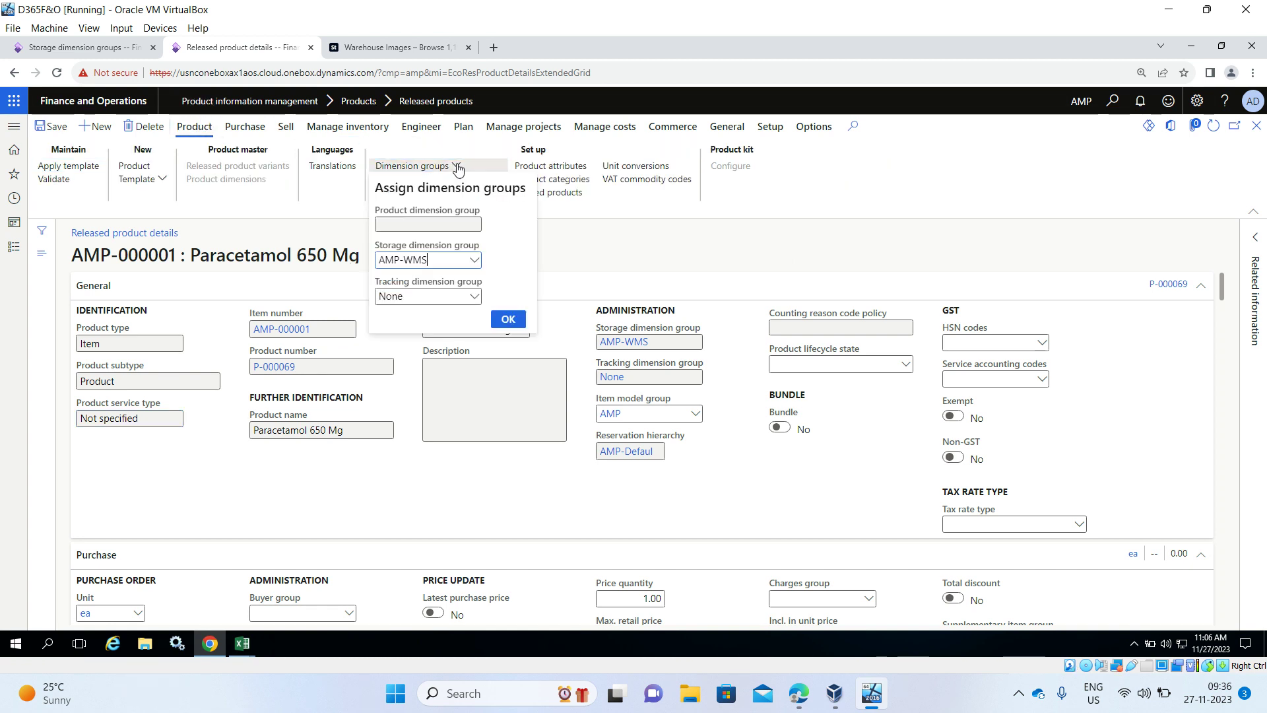
click(474, 260)
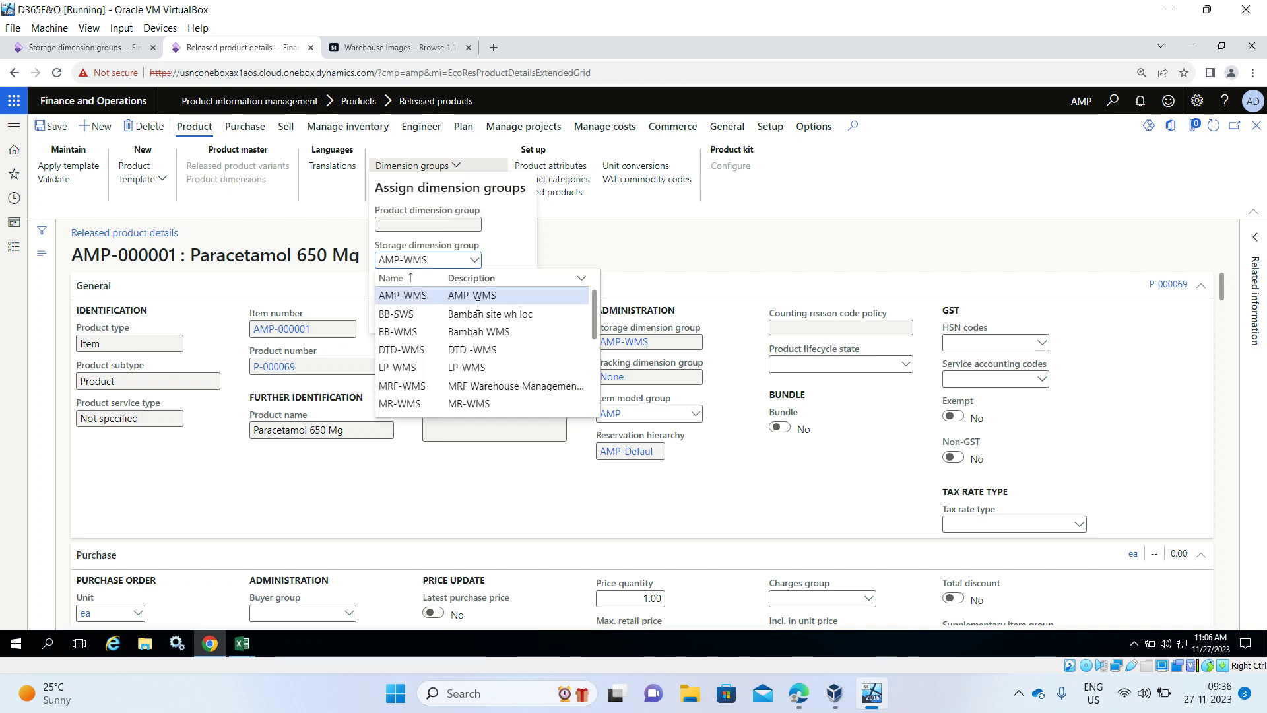
scroll(478, 306, down, 5)
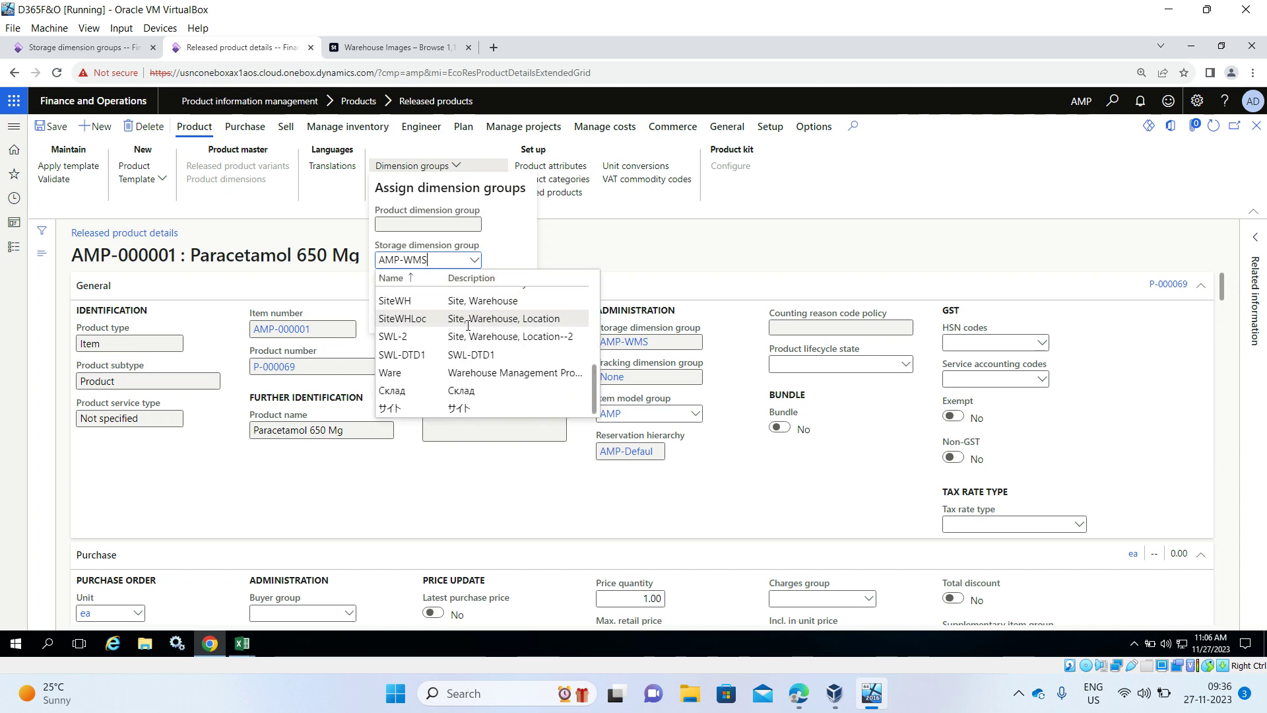
scroll(502, 330, up, 5)
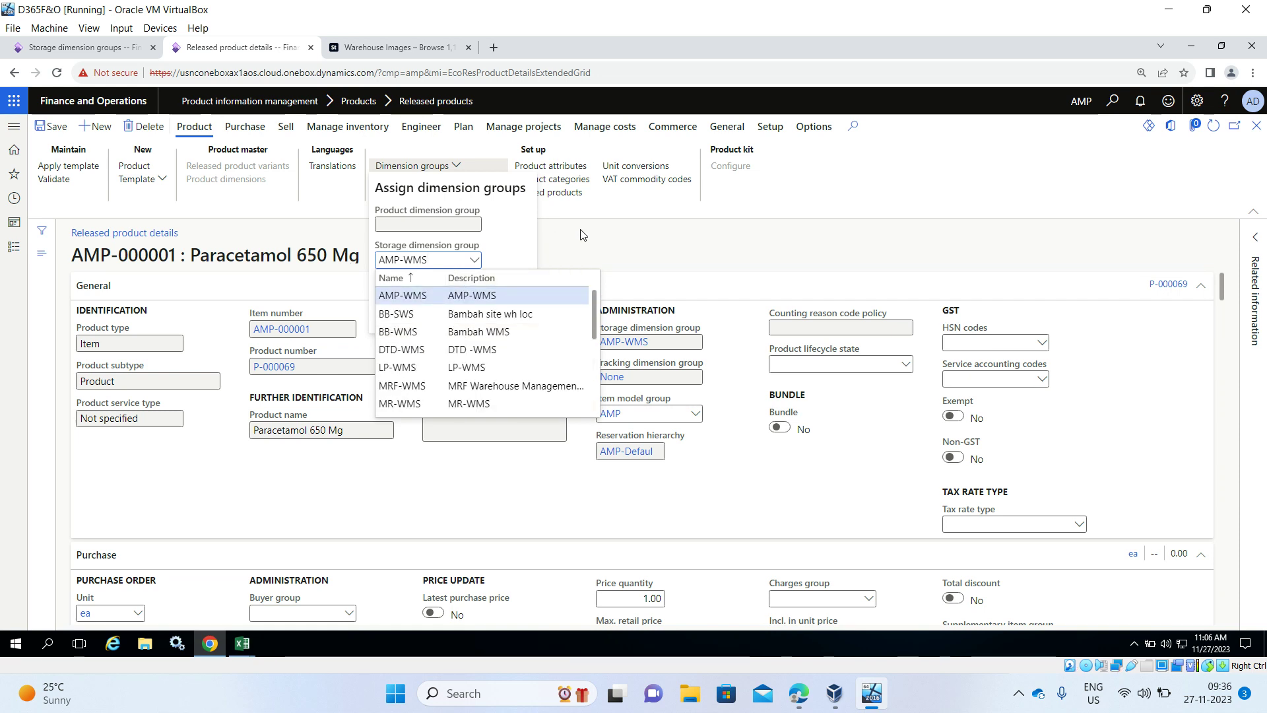
click(475, 261)
click(515, 317)
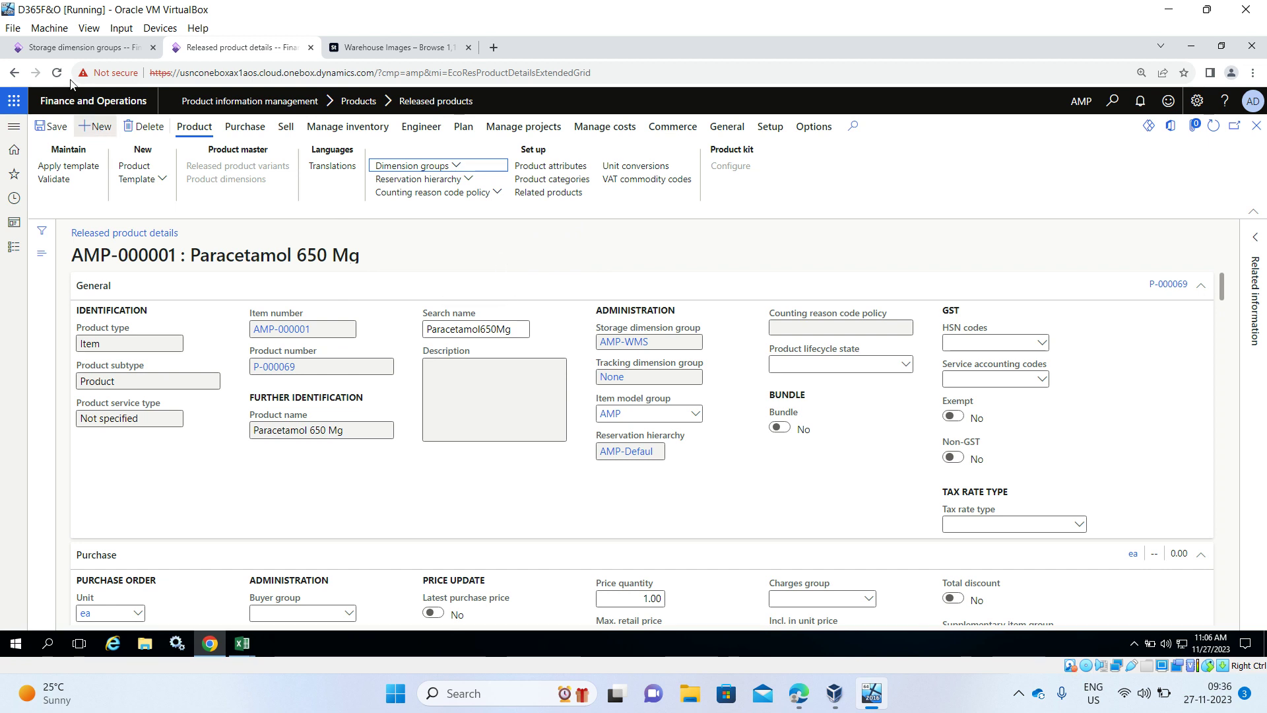
click(69, 50)
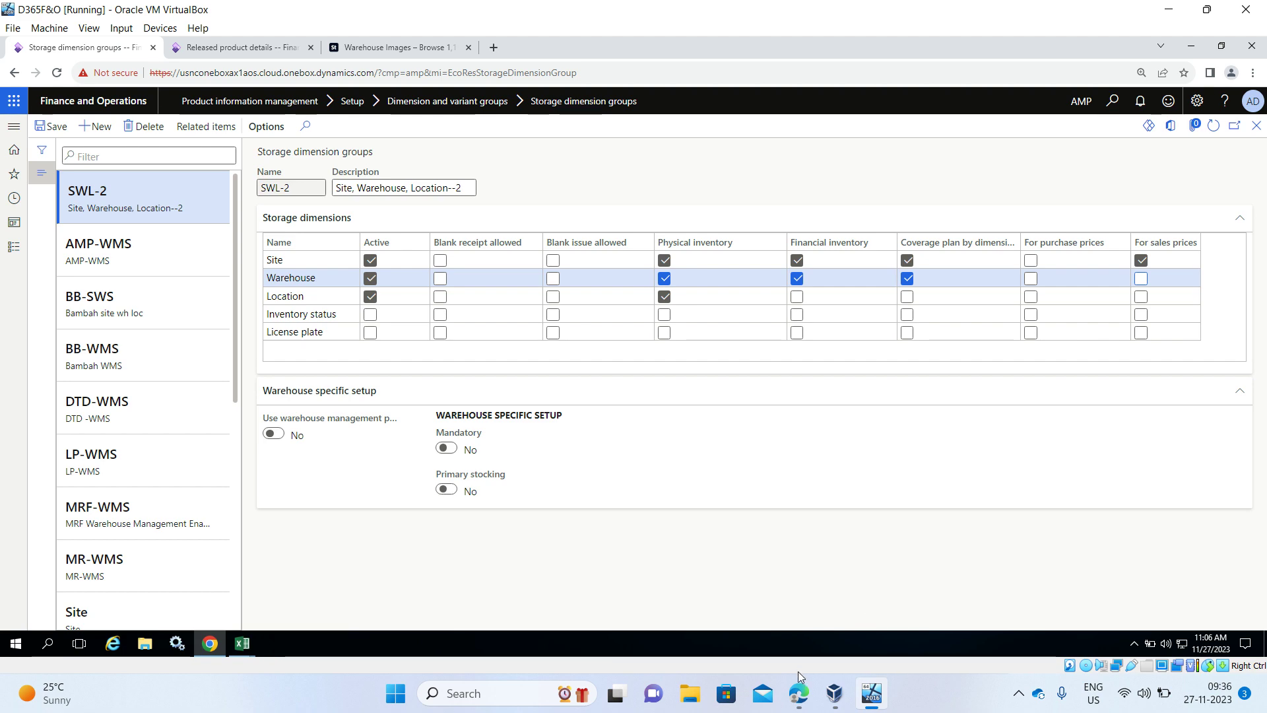
mouse_move(798, 692)
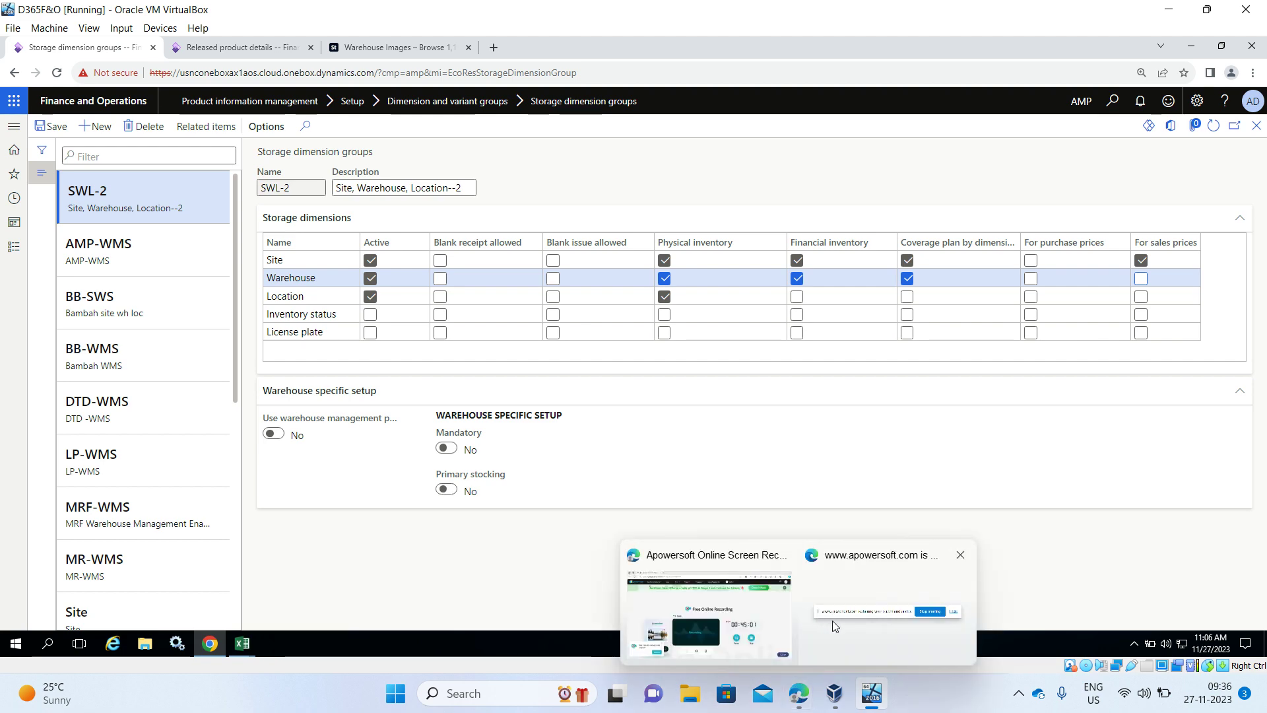